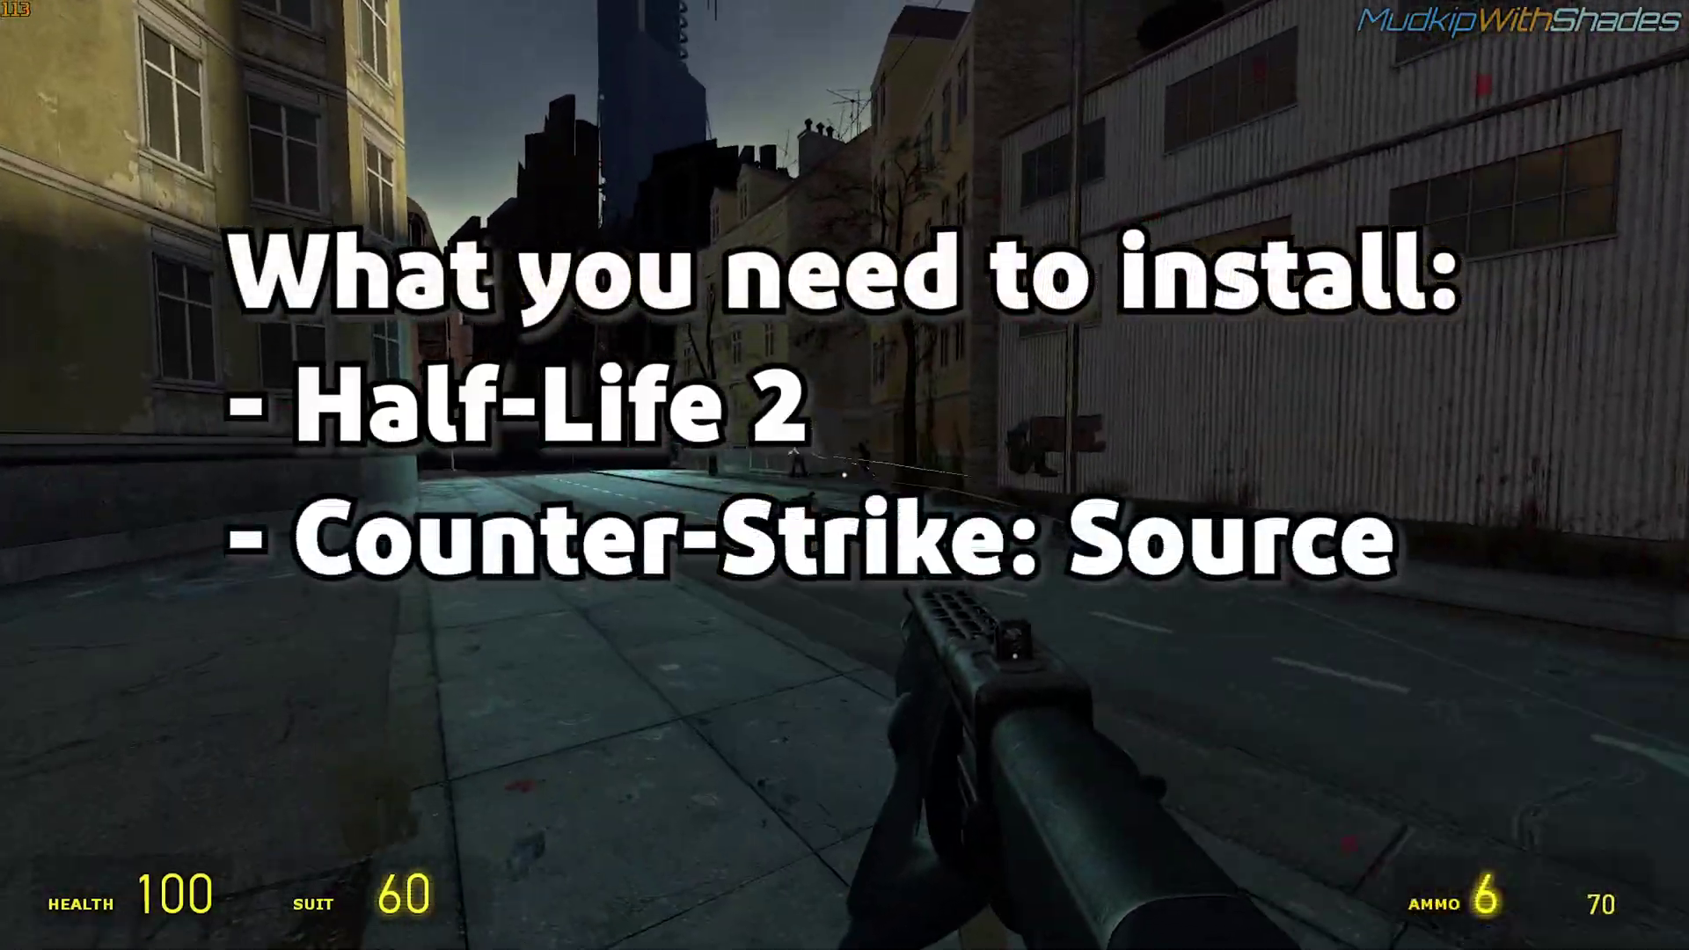
click(845, 475)
scroll(845, 475, up, 1)
click(844, 475)
drag(844, 475, 845, 475)
right_click(844, 475)
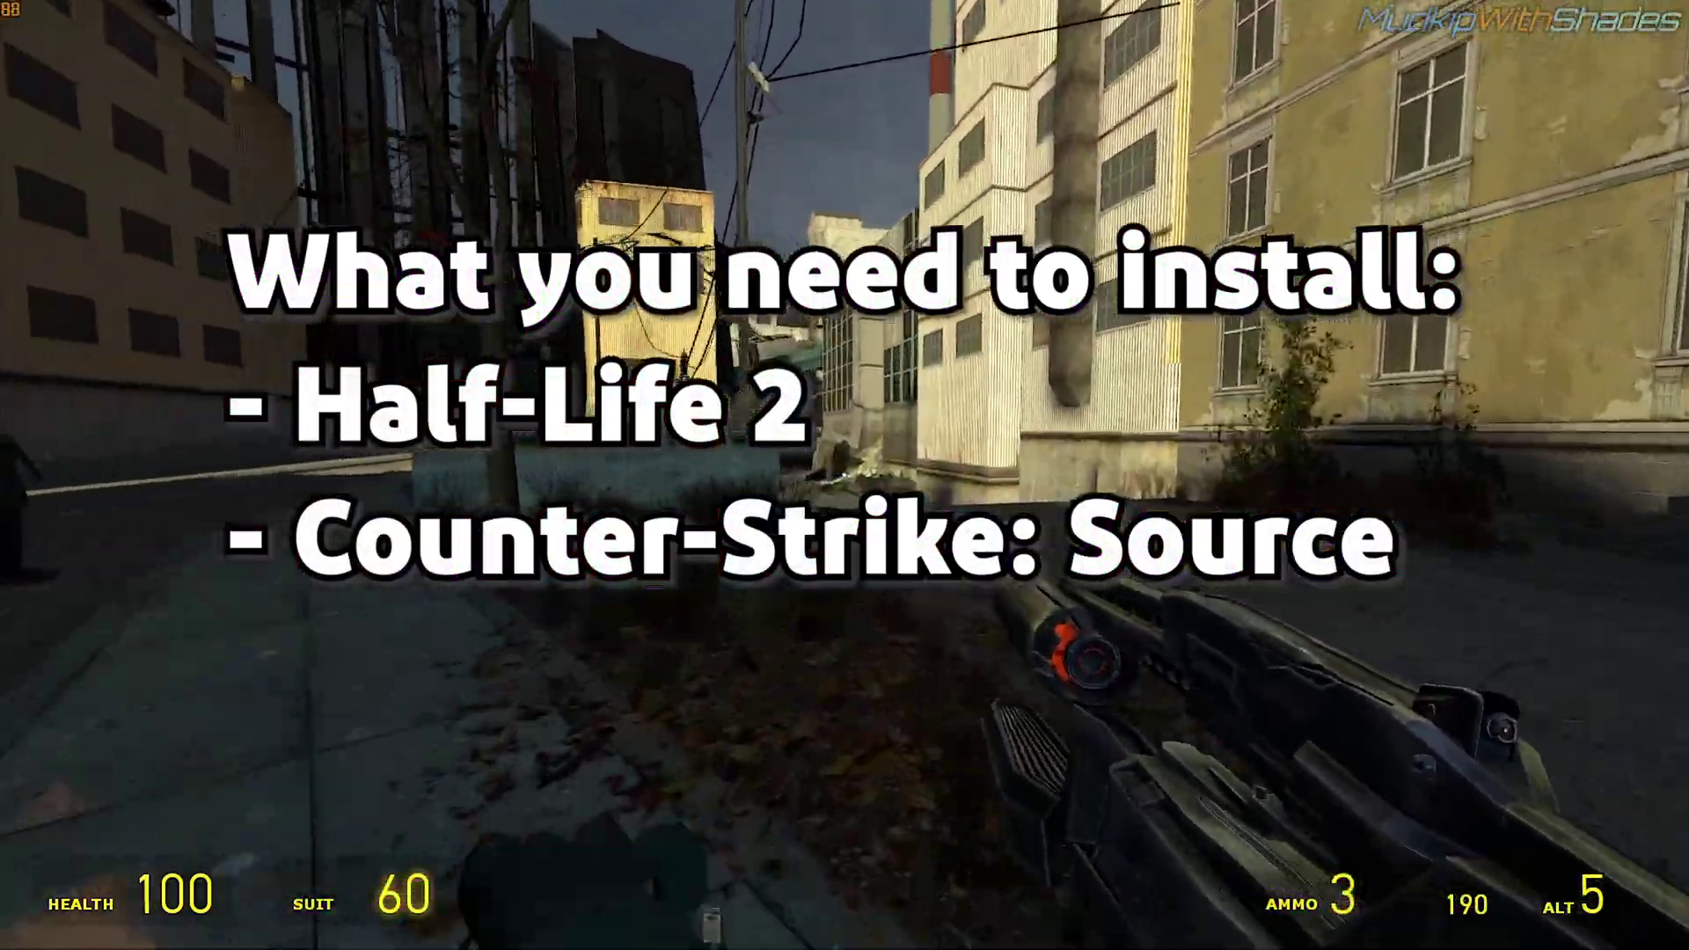
key(r)
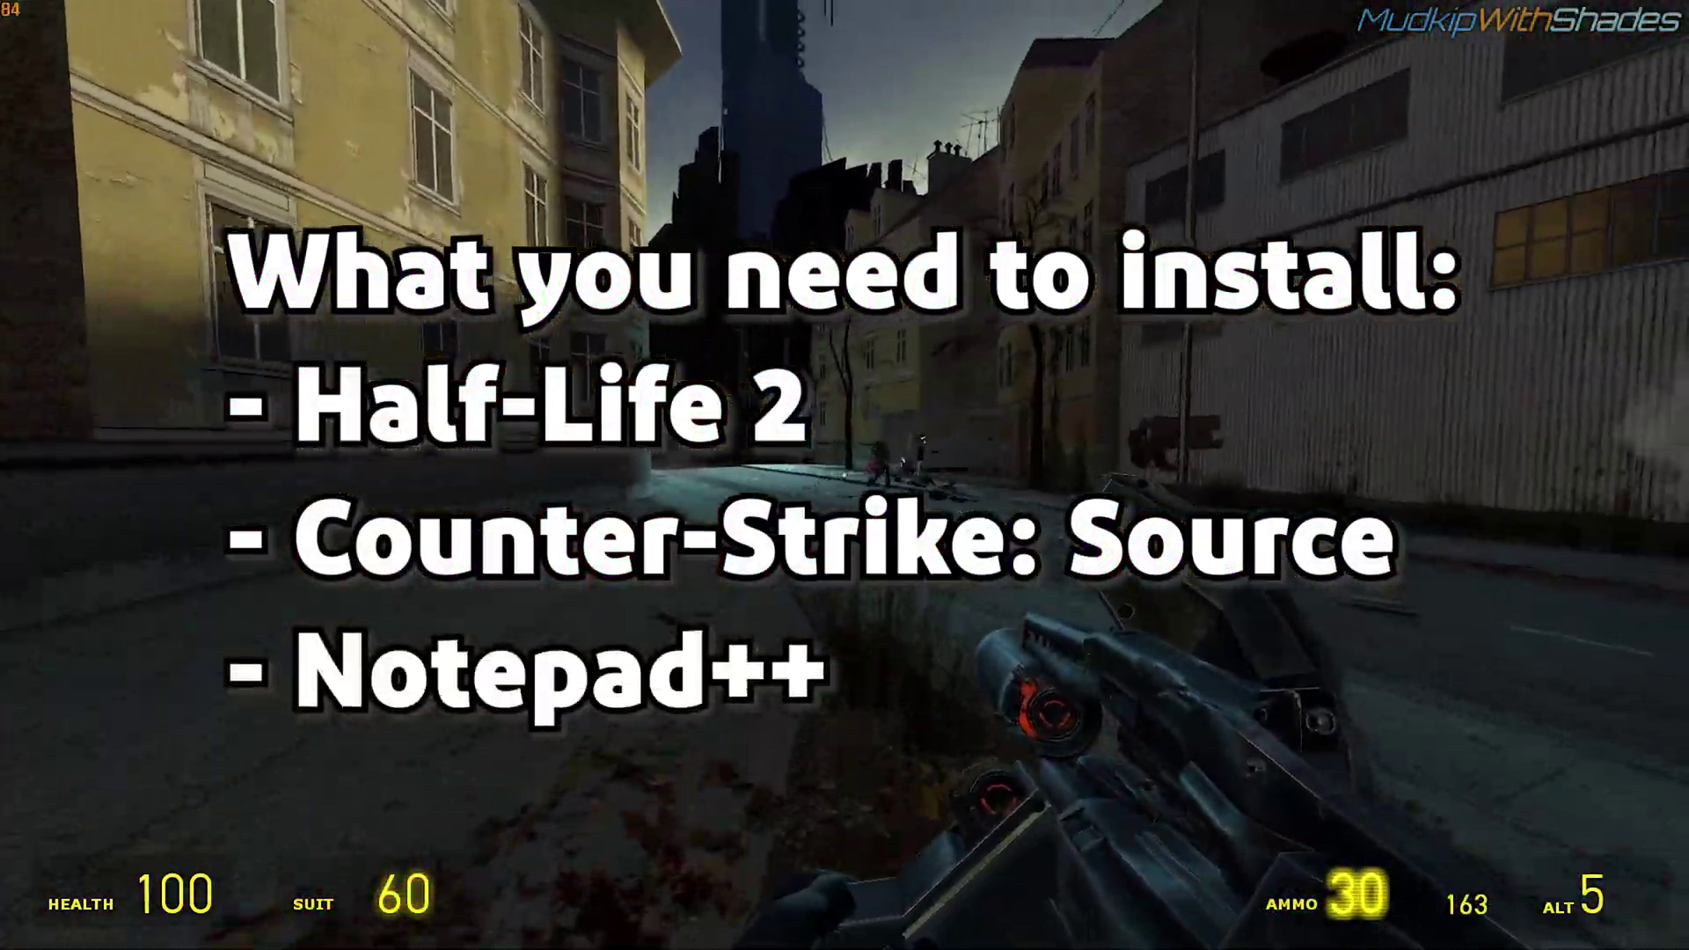
click(844, 475)
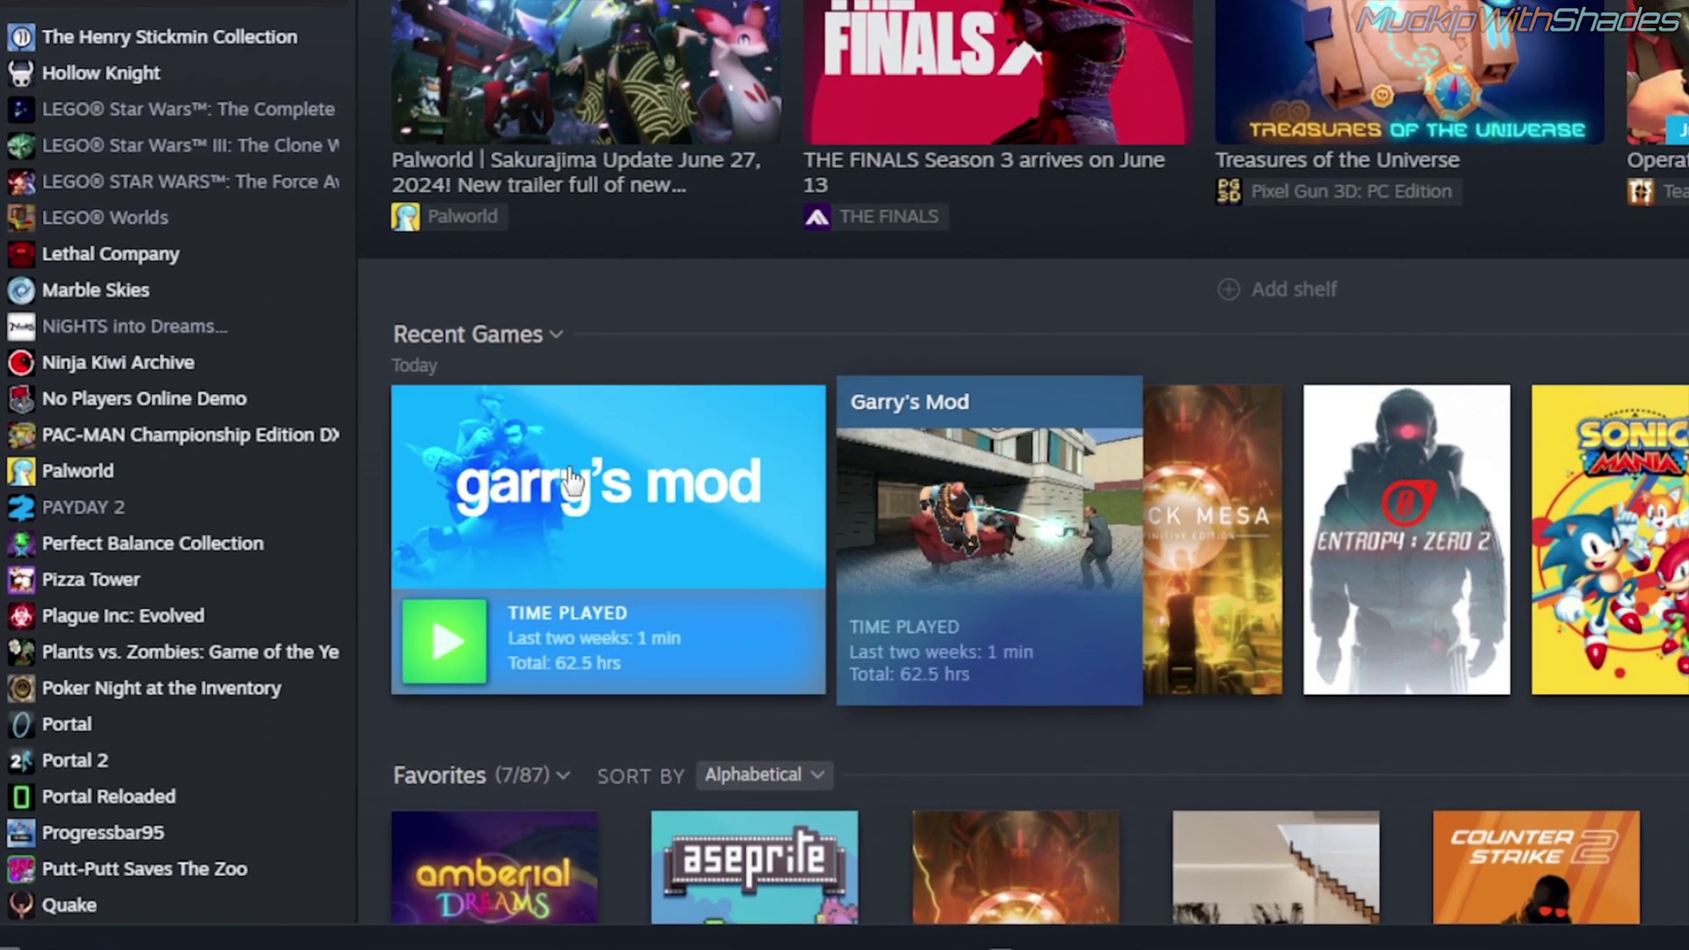
Step: Opt Garry's Mod into the "x86-64 - Chromium + 64-bit binaries" beta branch
right_click(460, 518)
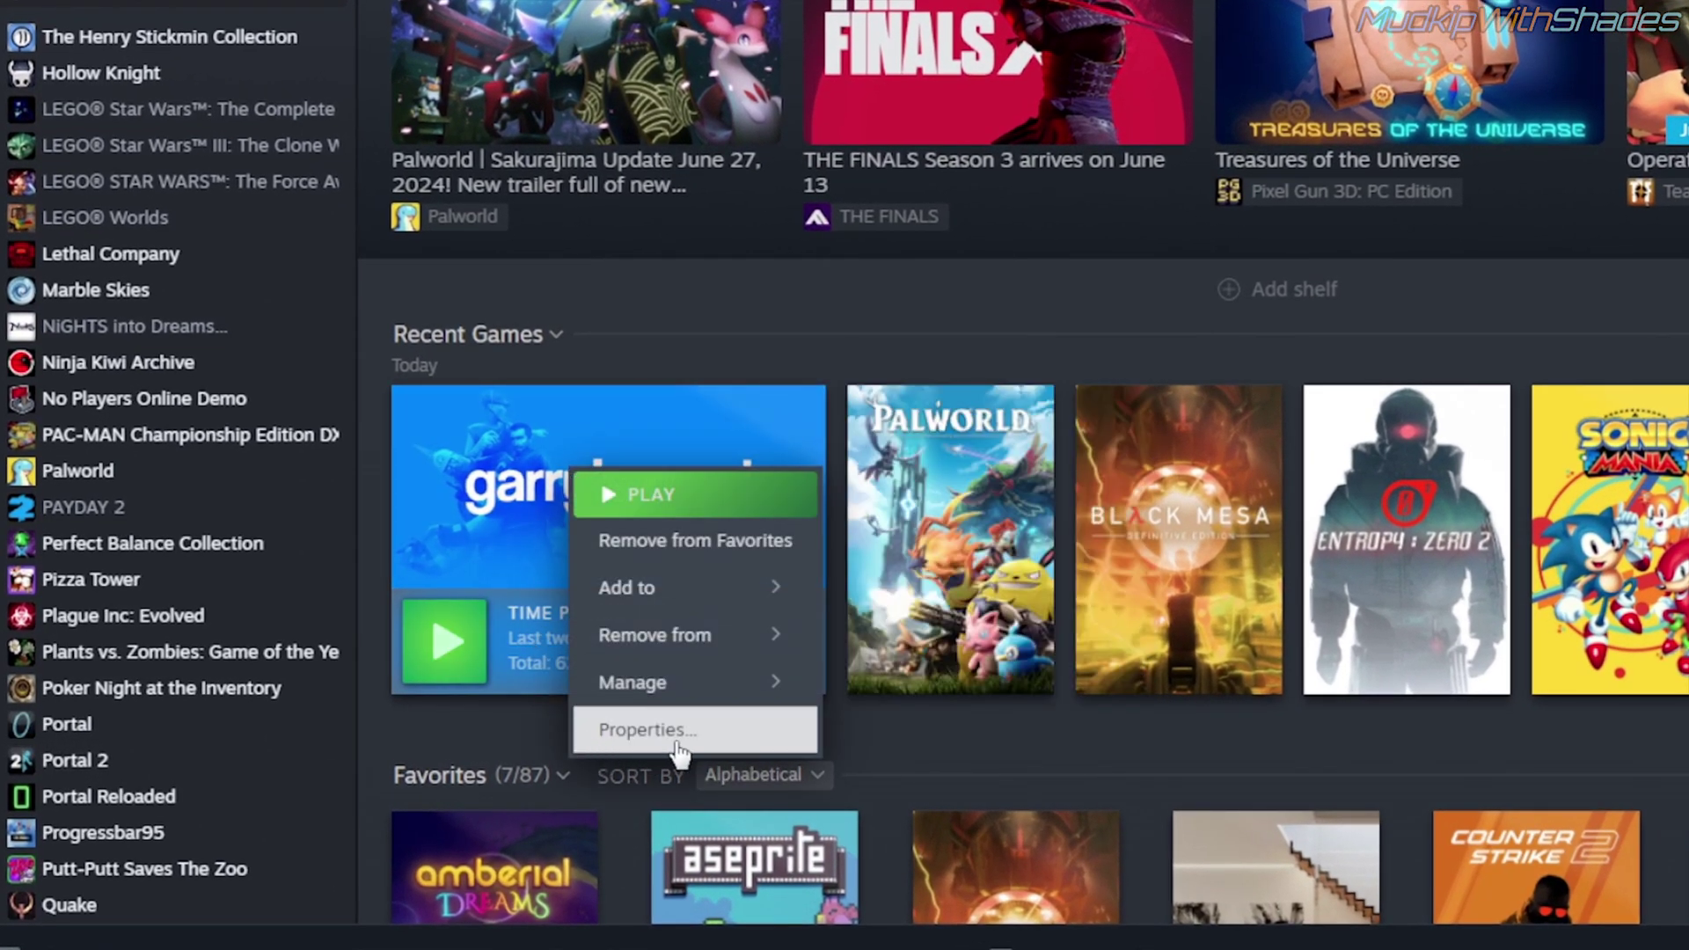
click(549, 741)
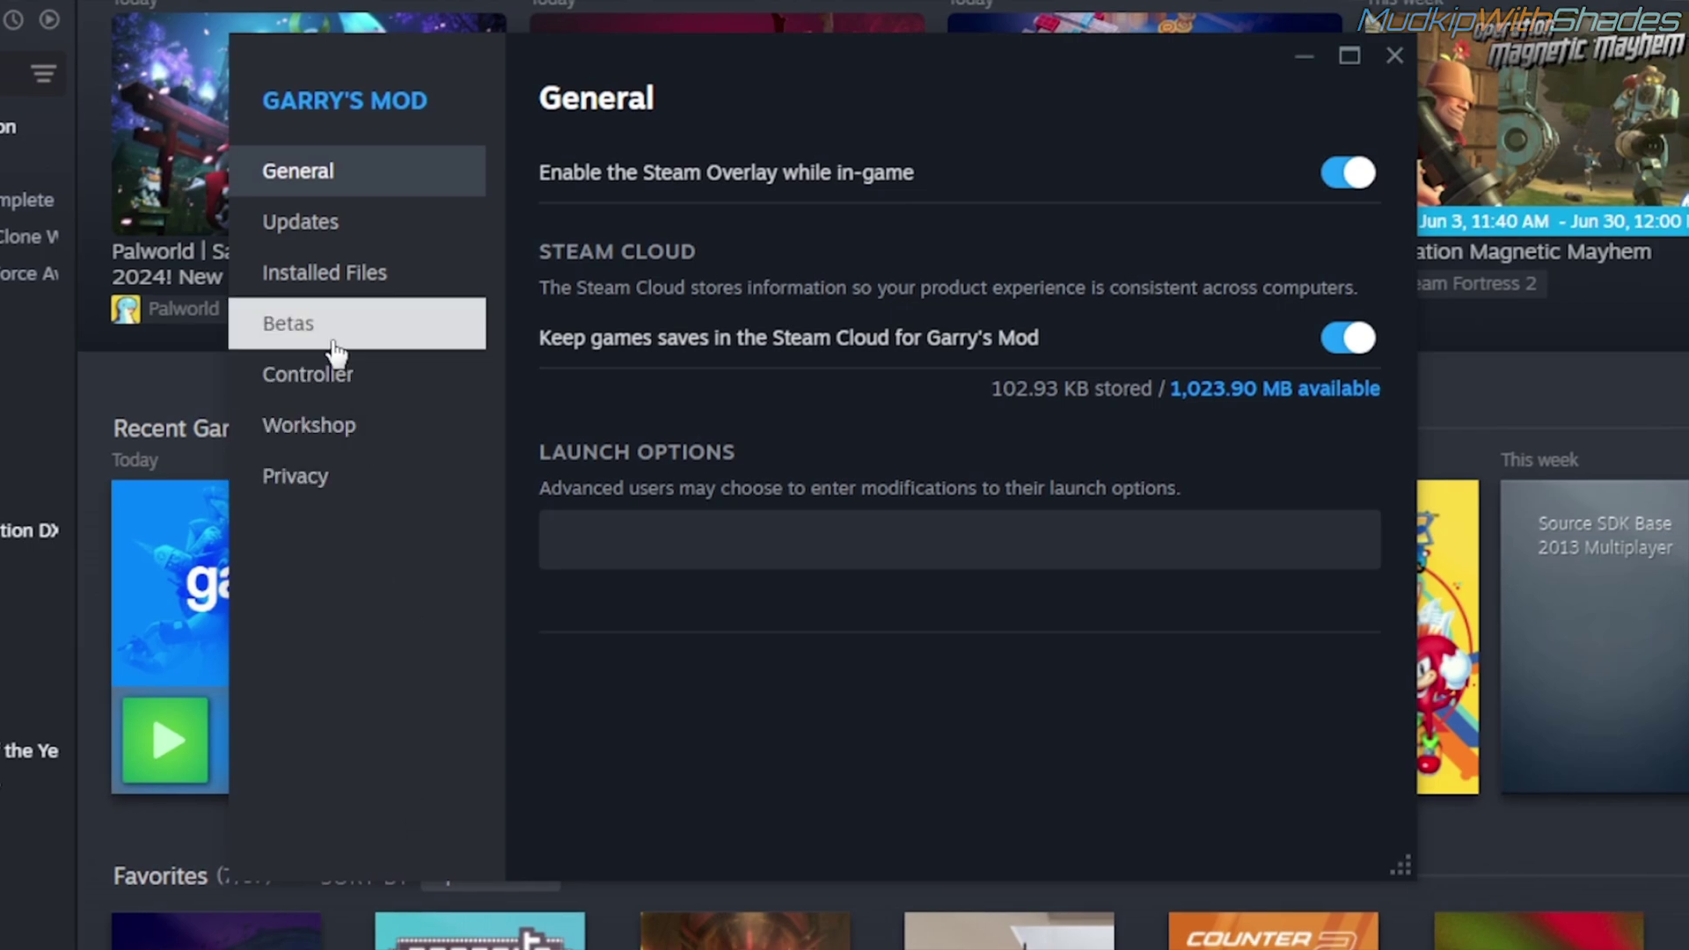
click(619, 239)
click(1301, 167)
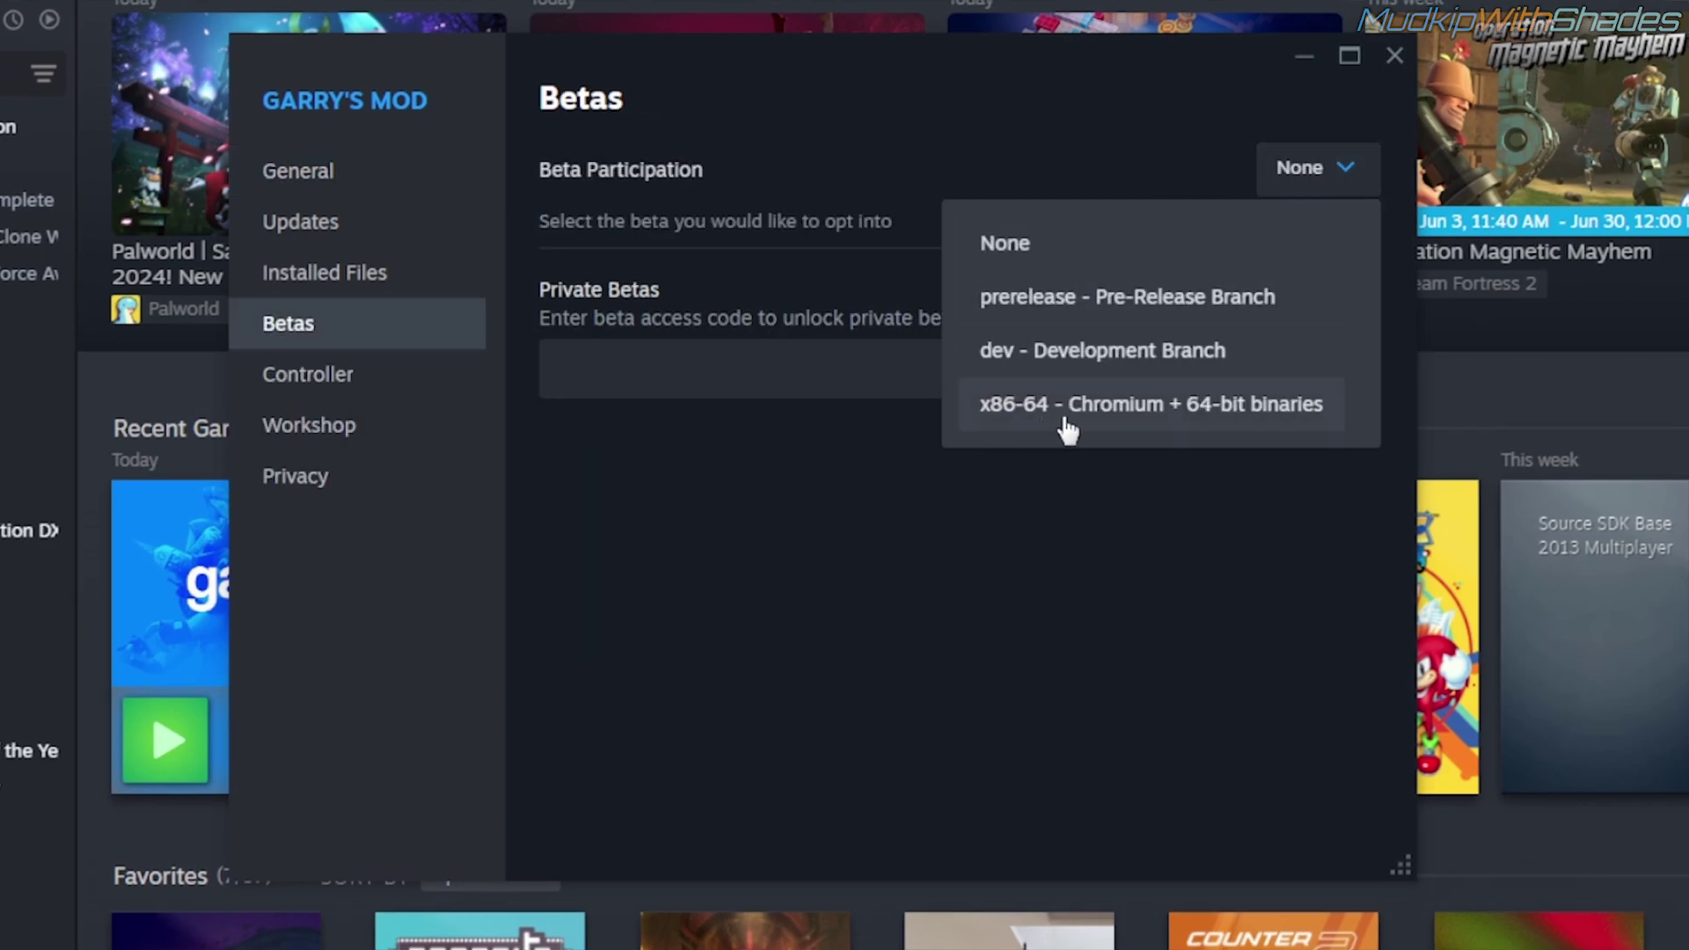
click(1216, 420)
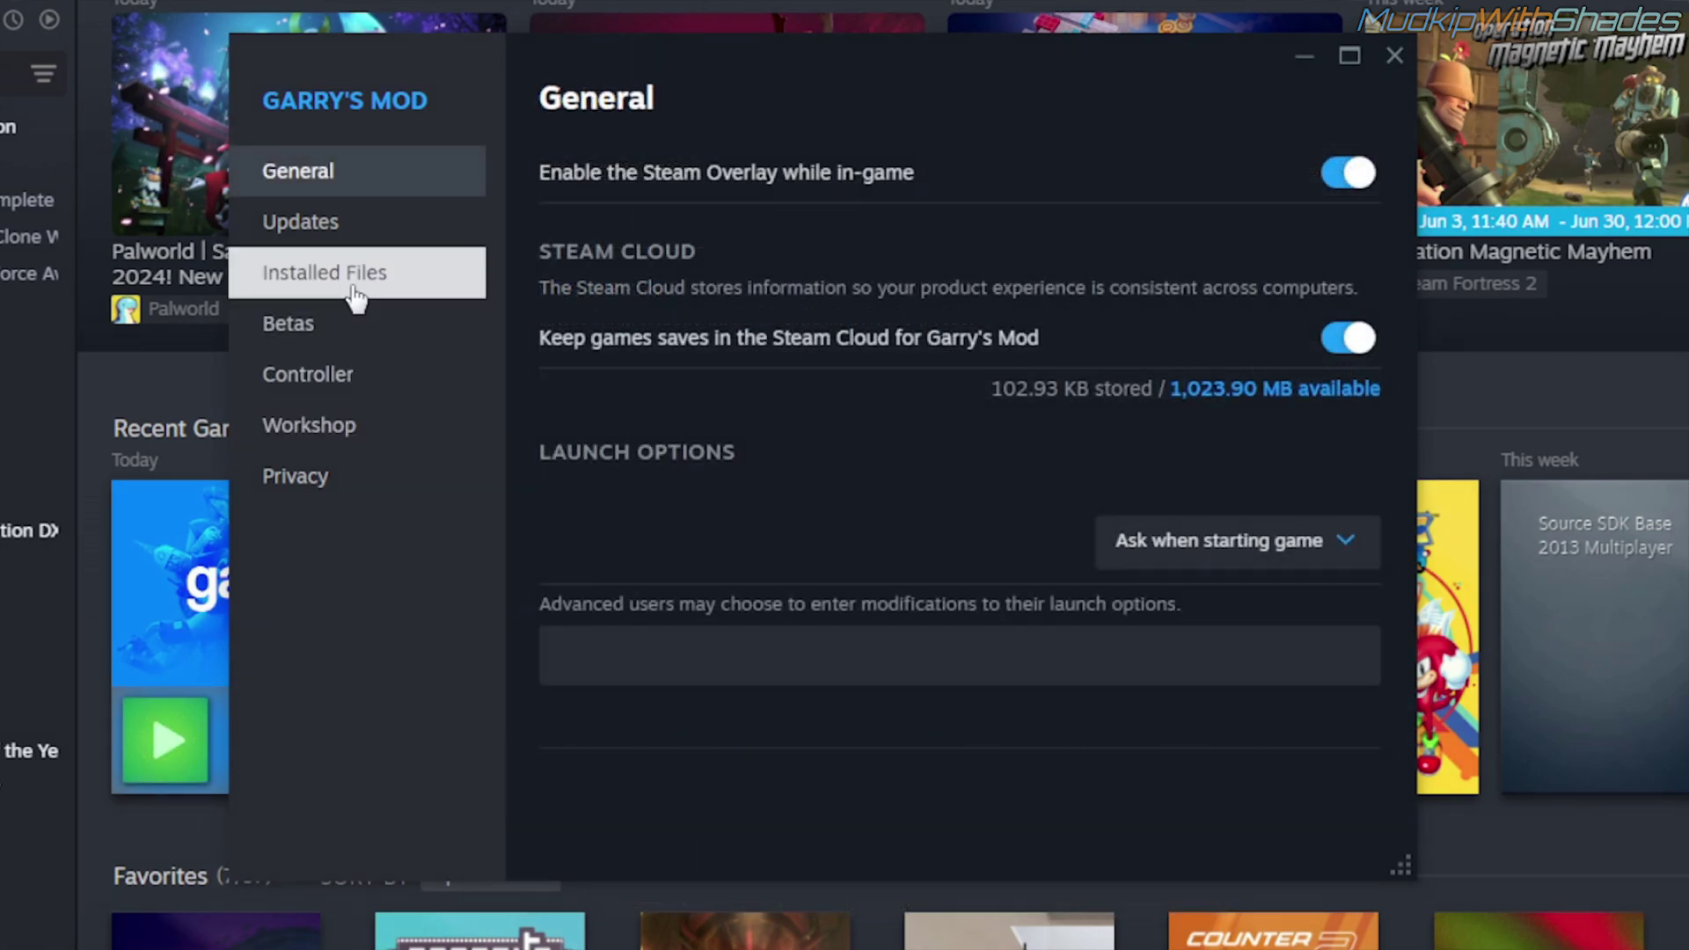
Step: Browse to Garry's Mod's installed files and enable Disable fullscreen optimizations in the compatibility properties of hl2.exe
click(354, 296)
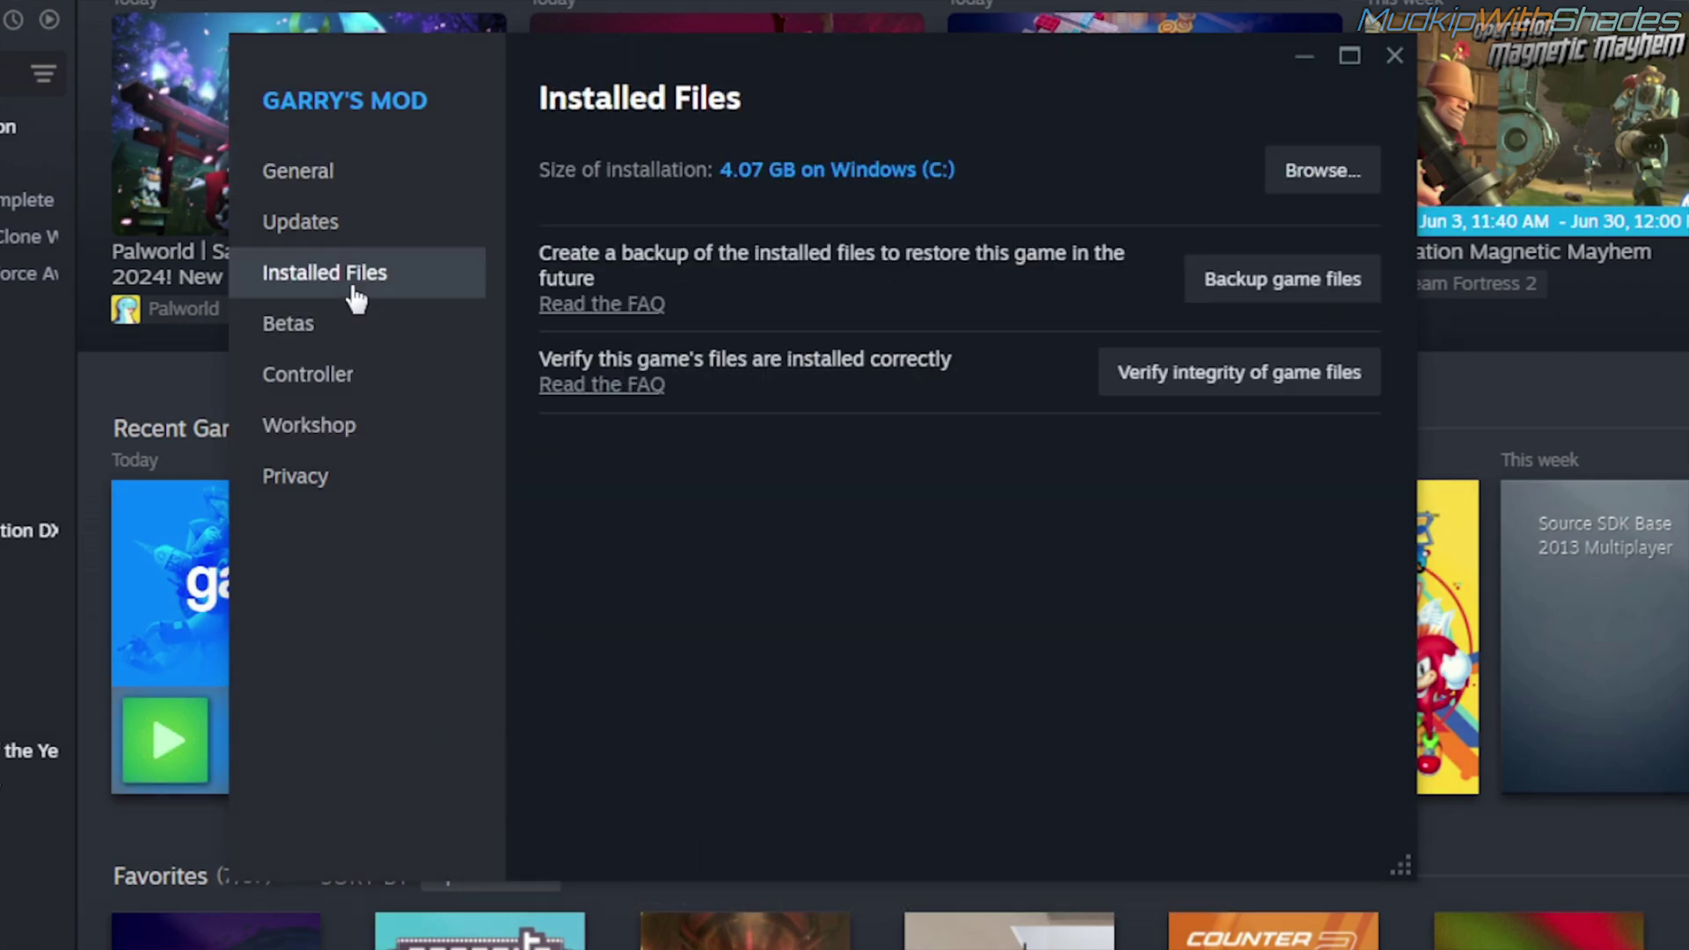
click(1303, 175)
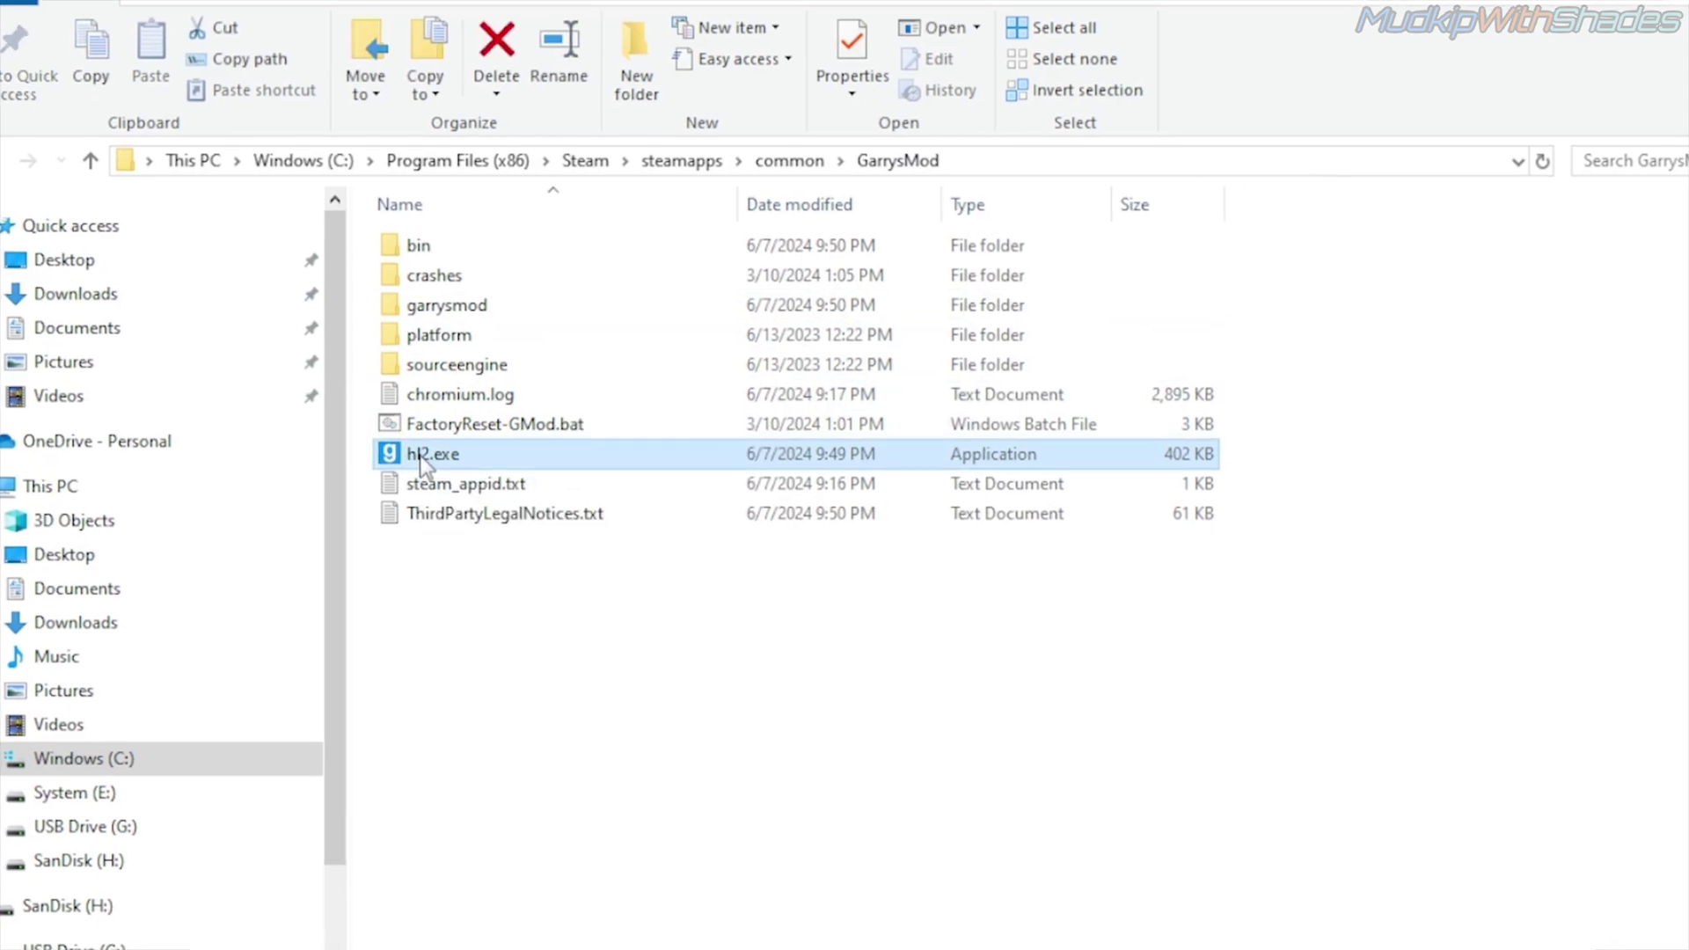
right_click(426, 465)
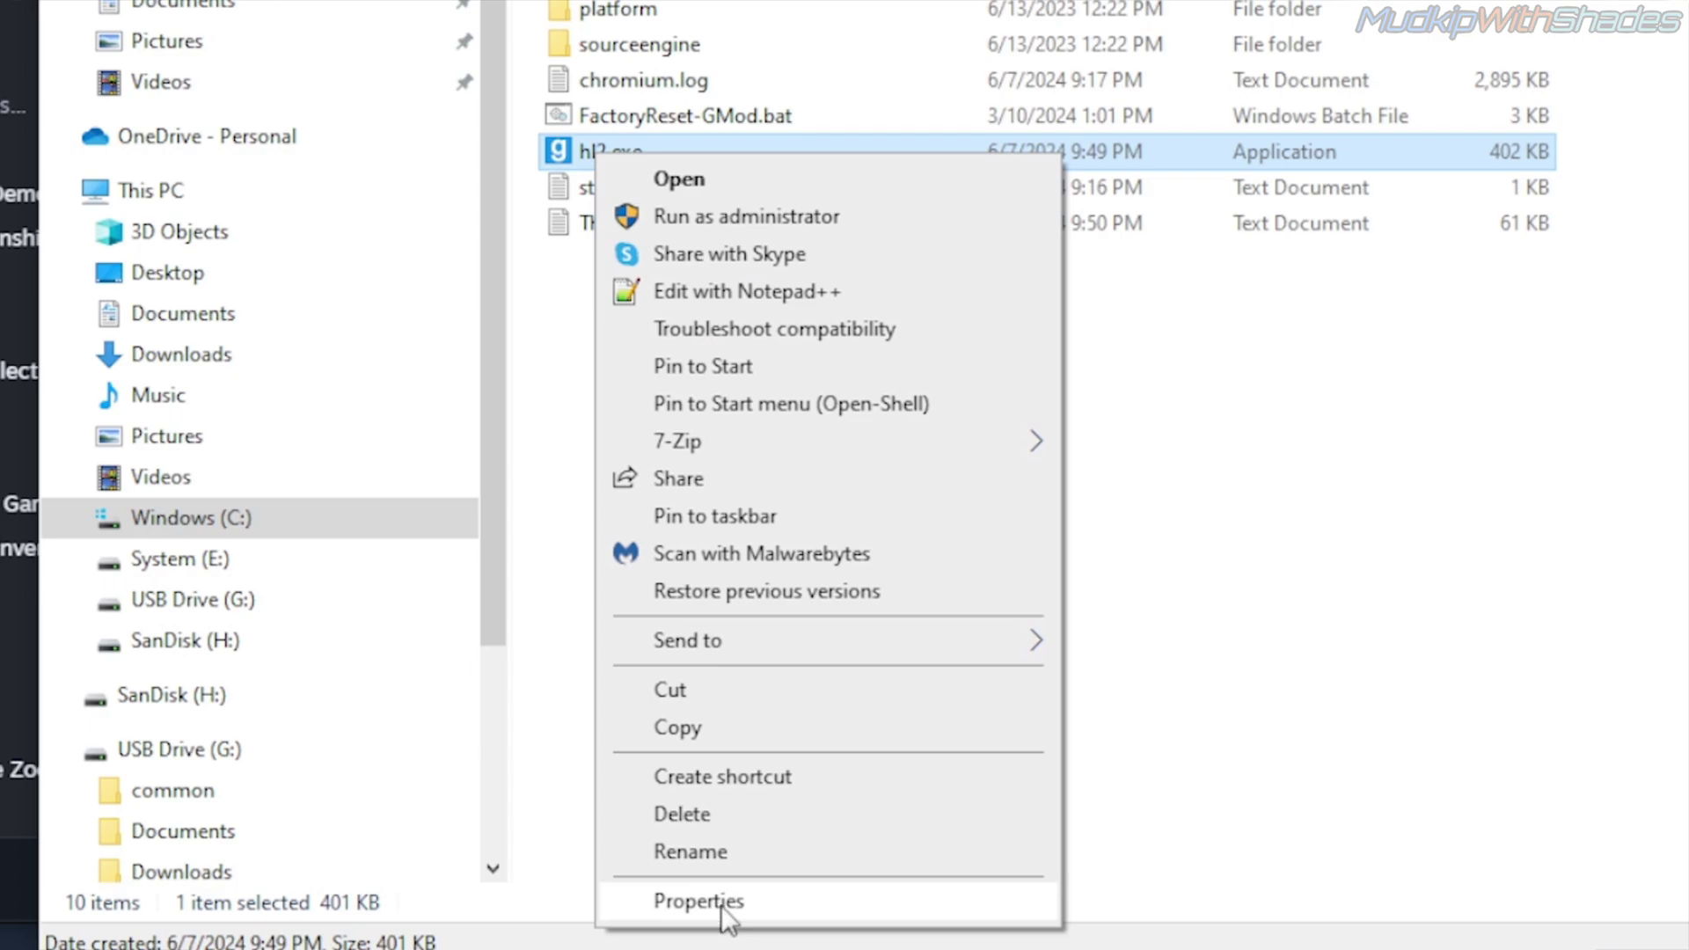
click(722, 906)
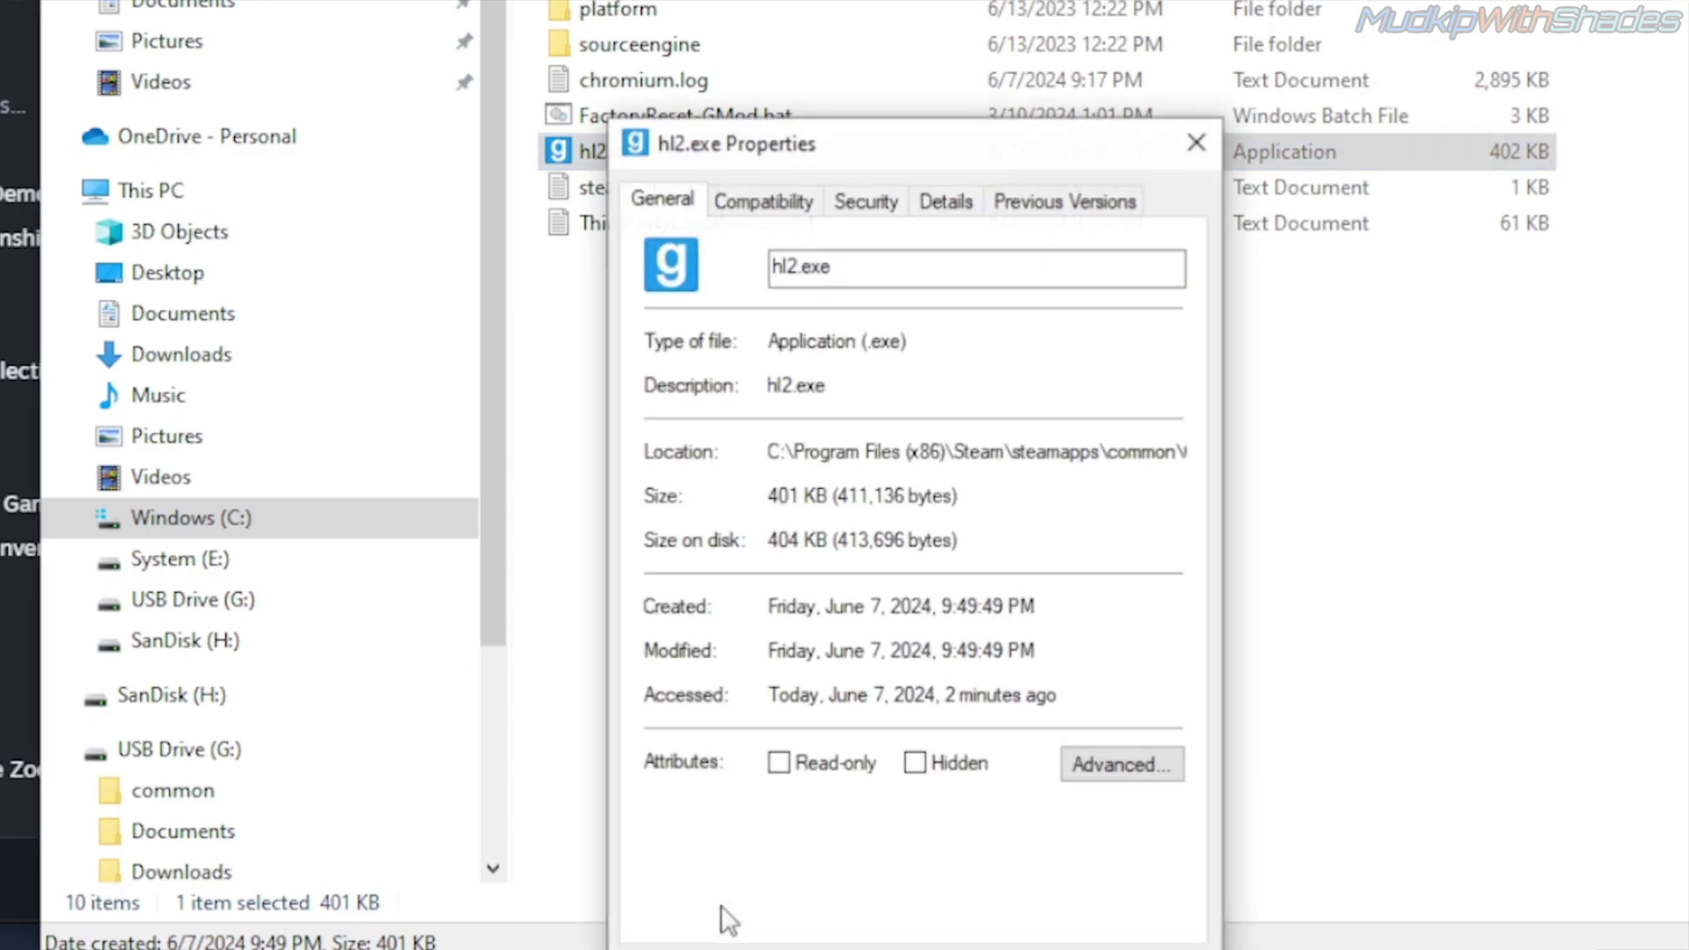
drag(894, 158, 894, 0)
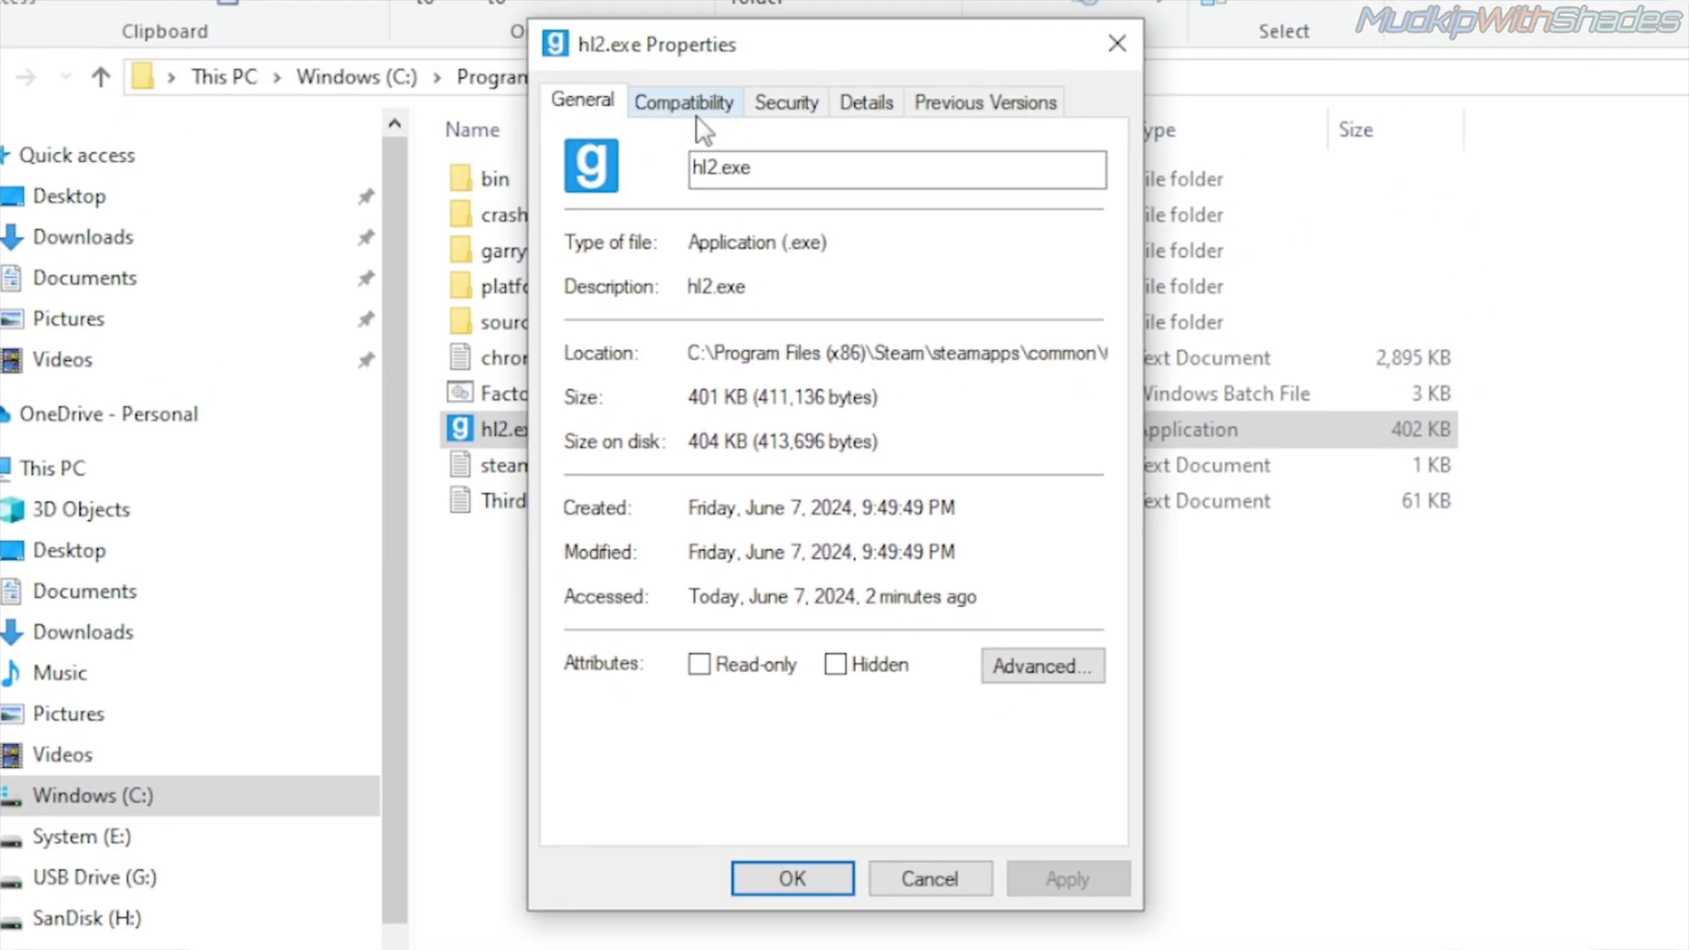
click(684, 102)
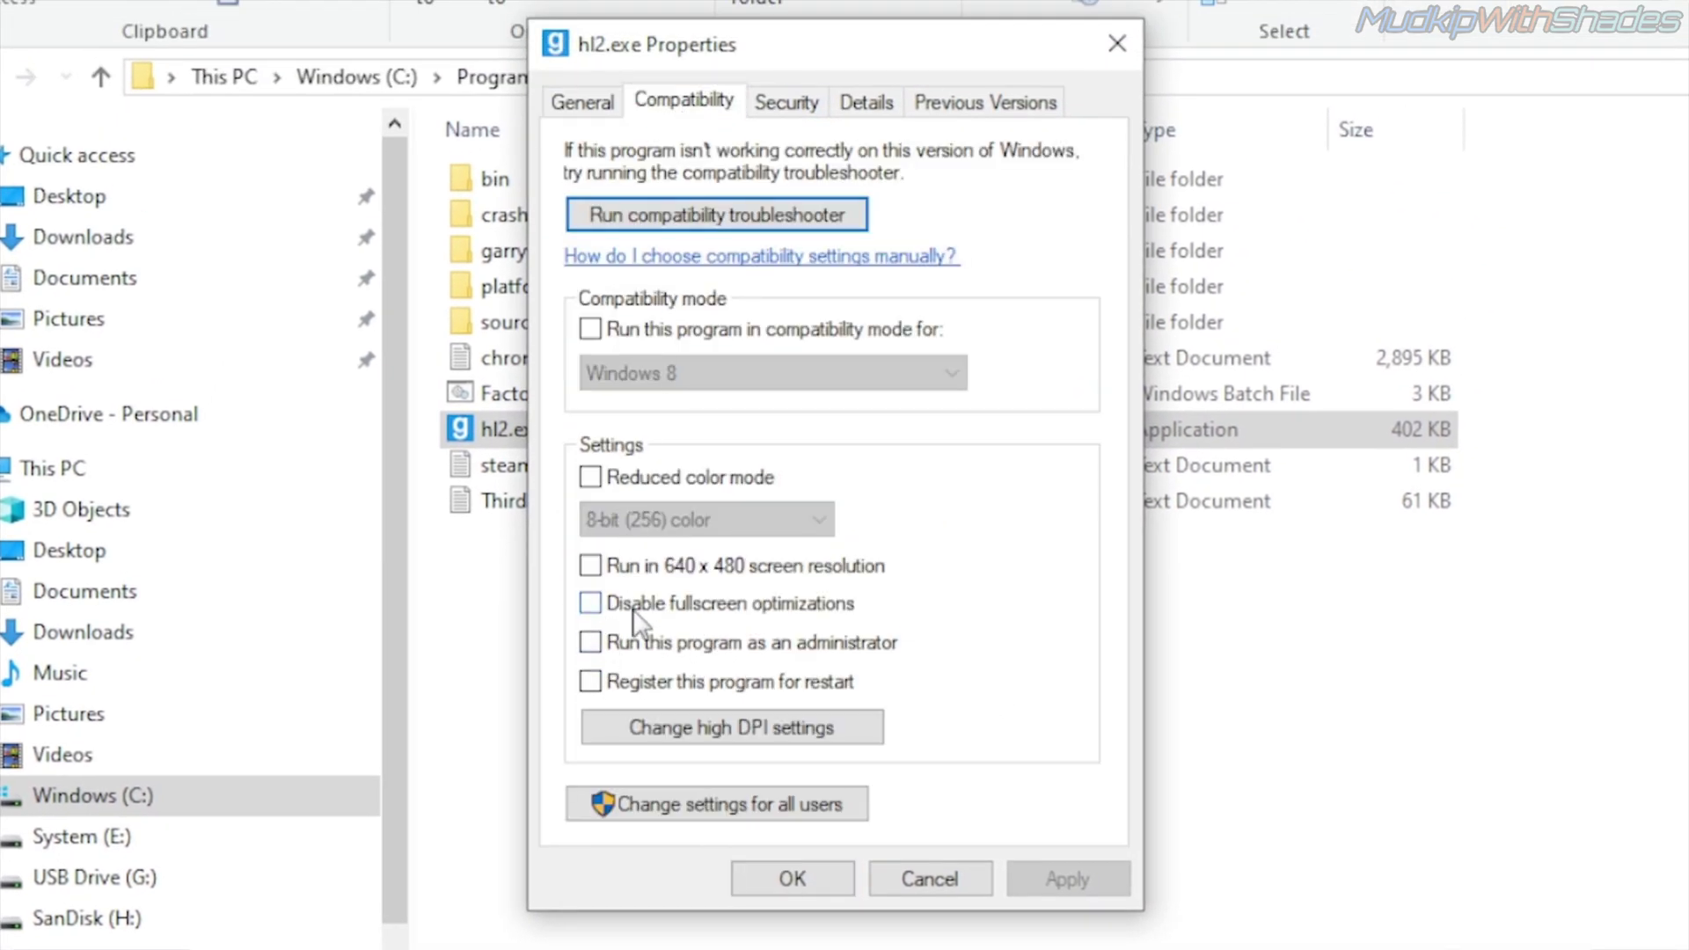
click(684, 614)
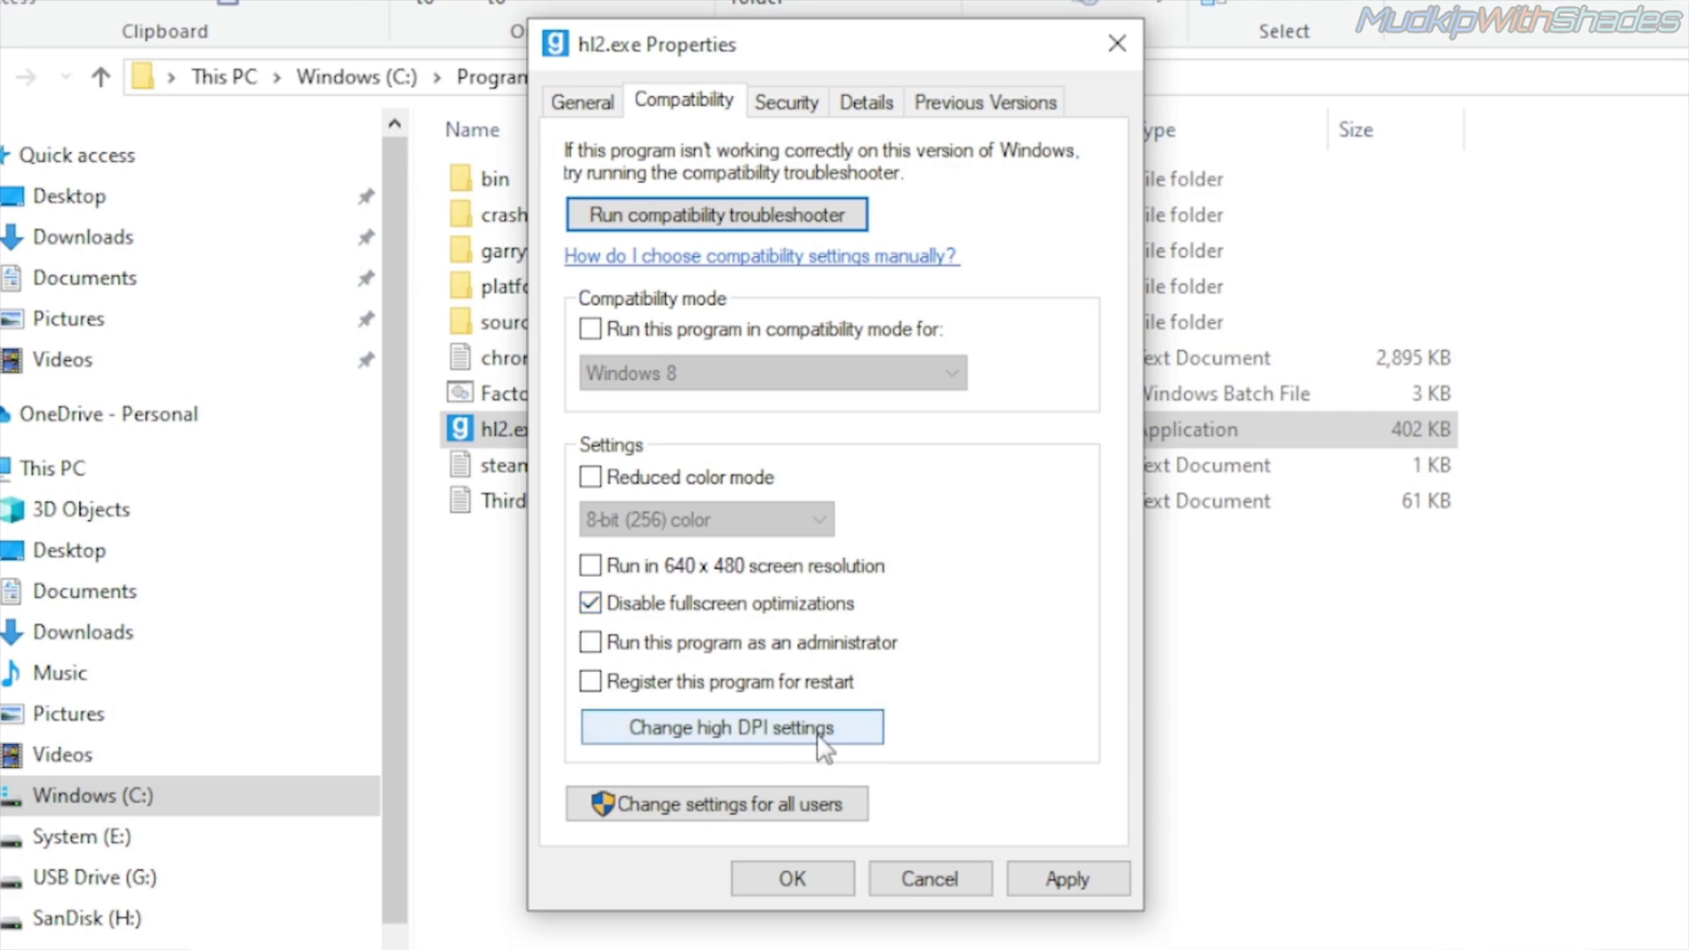
Step: Override the high DPI scaling behavior of hl2.exe with scaling performed by Application, and apply the compatibility settings
click(846, 731)
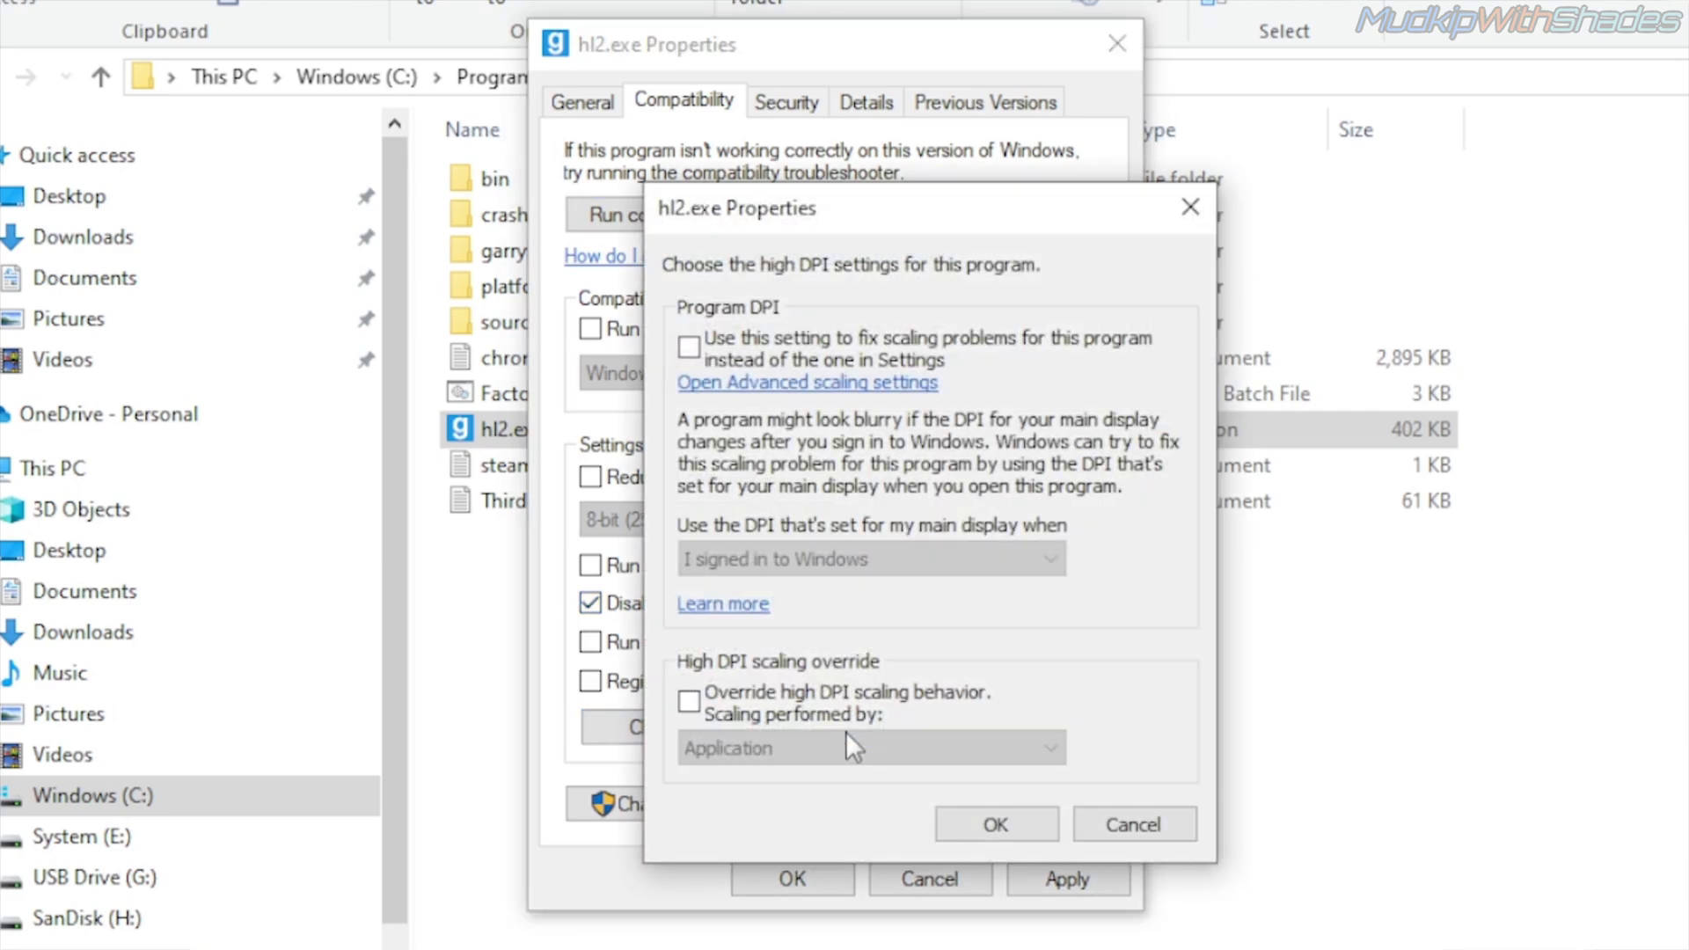
click(775, 704)
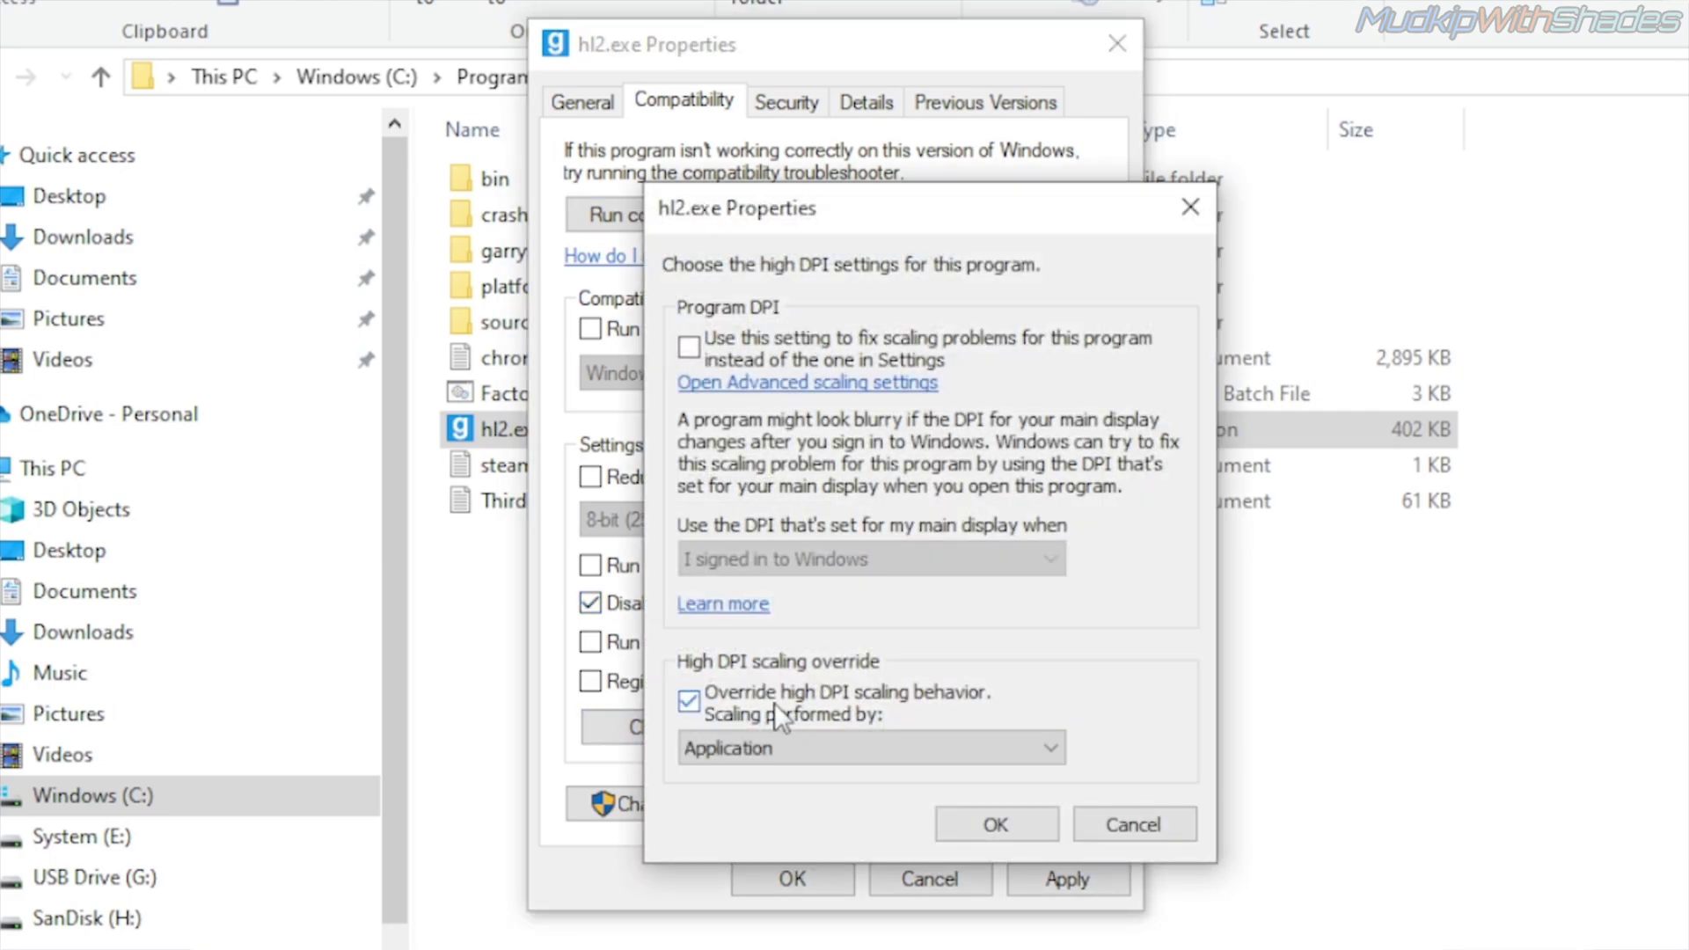
click(1030, 823)
click(1027, 883)
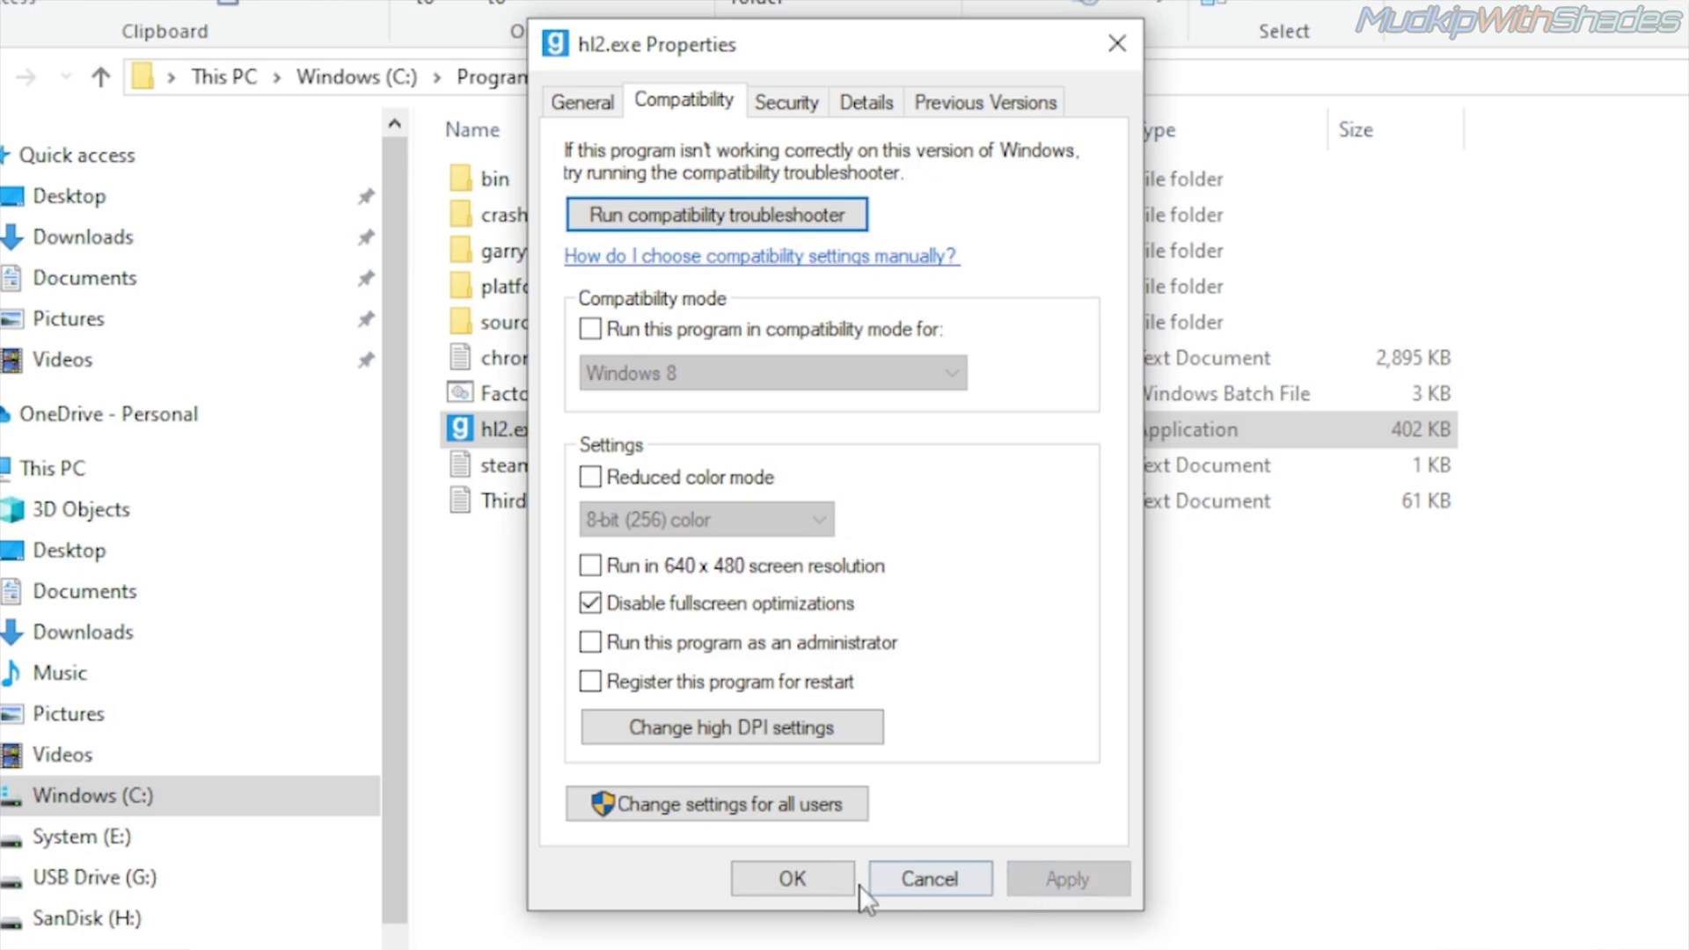
click(801, 885)
click(799, 893)
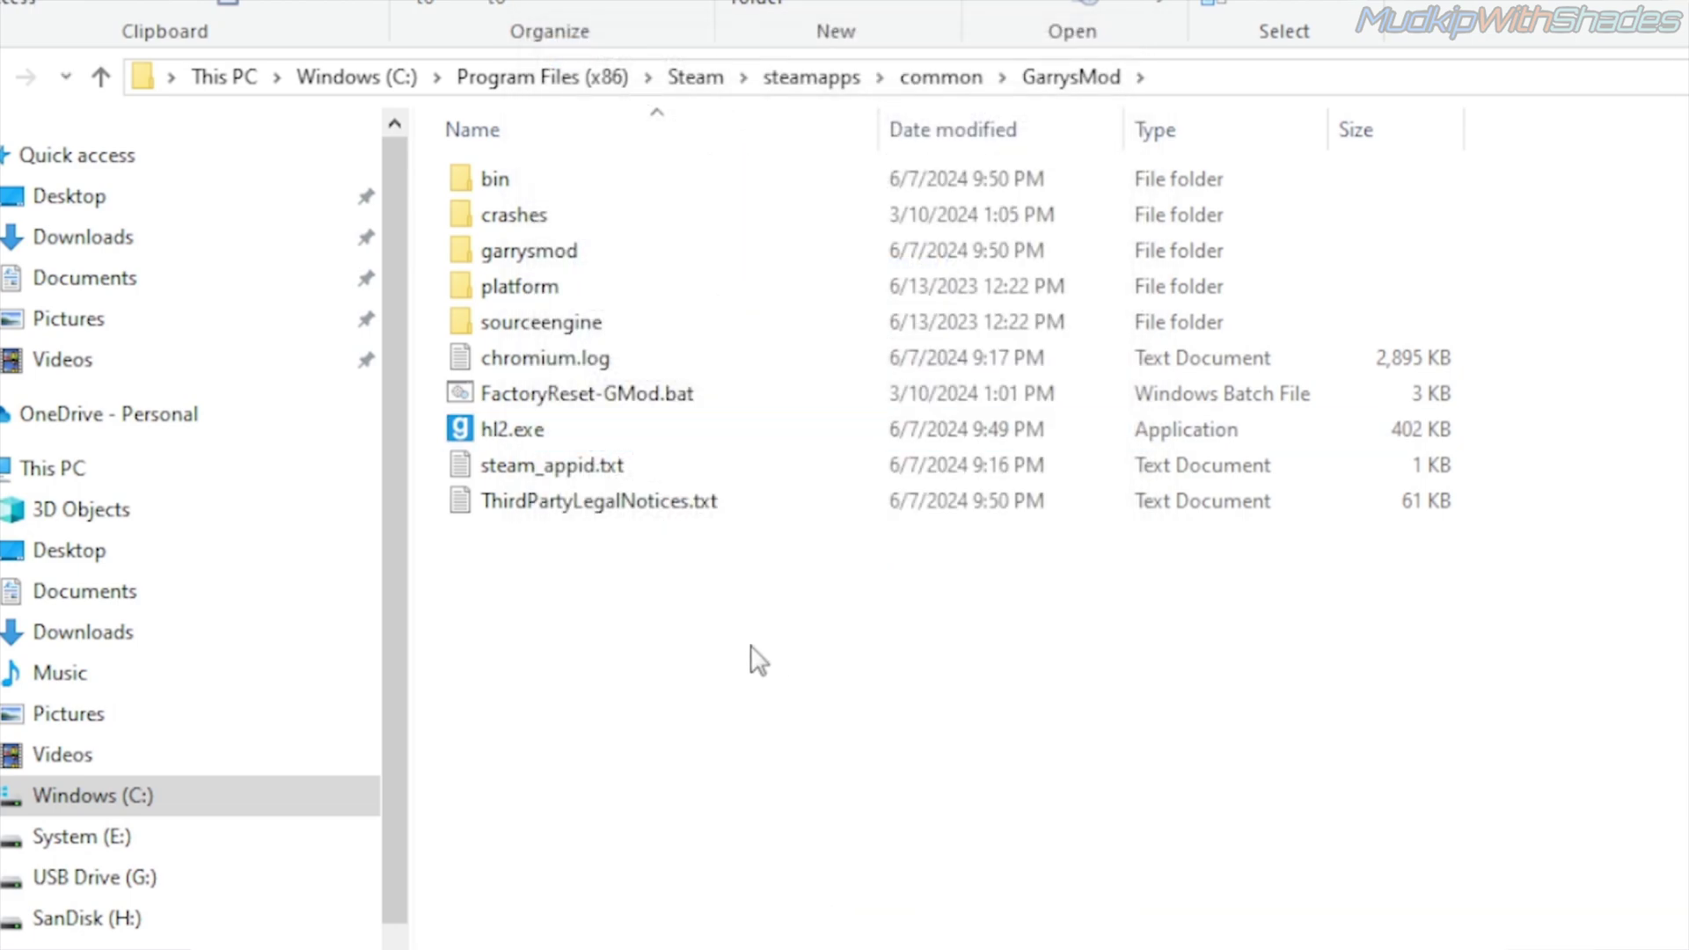
Step: Enable Disable fullscreen optimizations in the compatibility properties of gmod.exe in the GarrysMod bin folder
double_click(490, 179)
scroll(556, 718, down, 8)
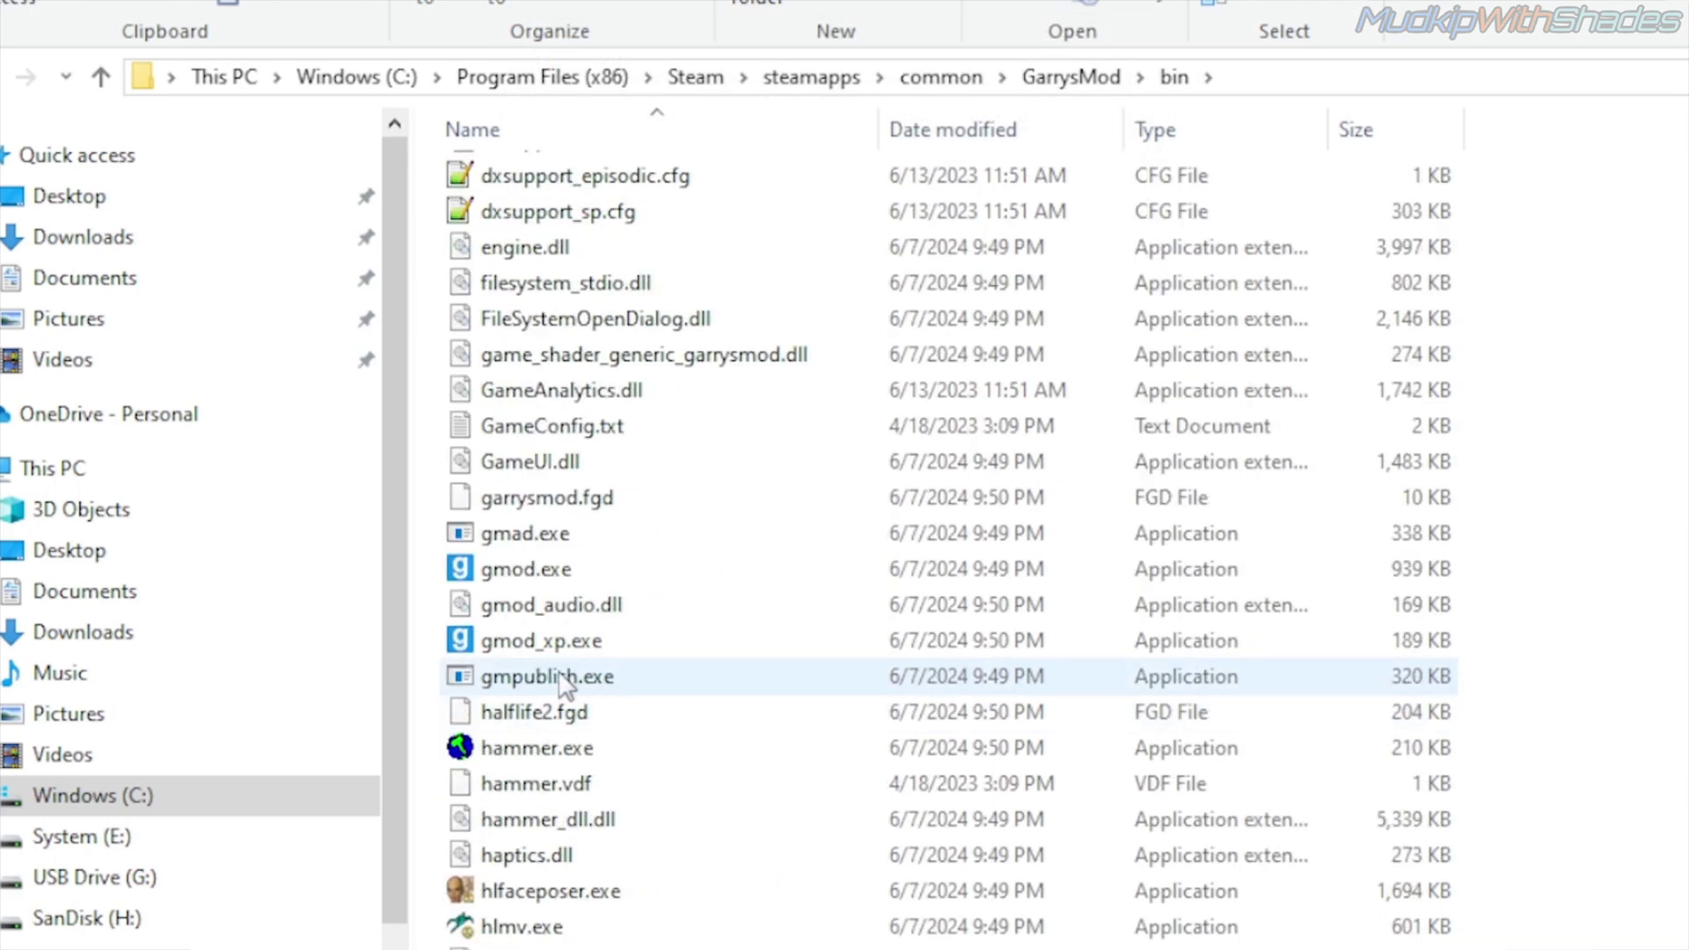
right_click(517, 567)
click(618, 550)
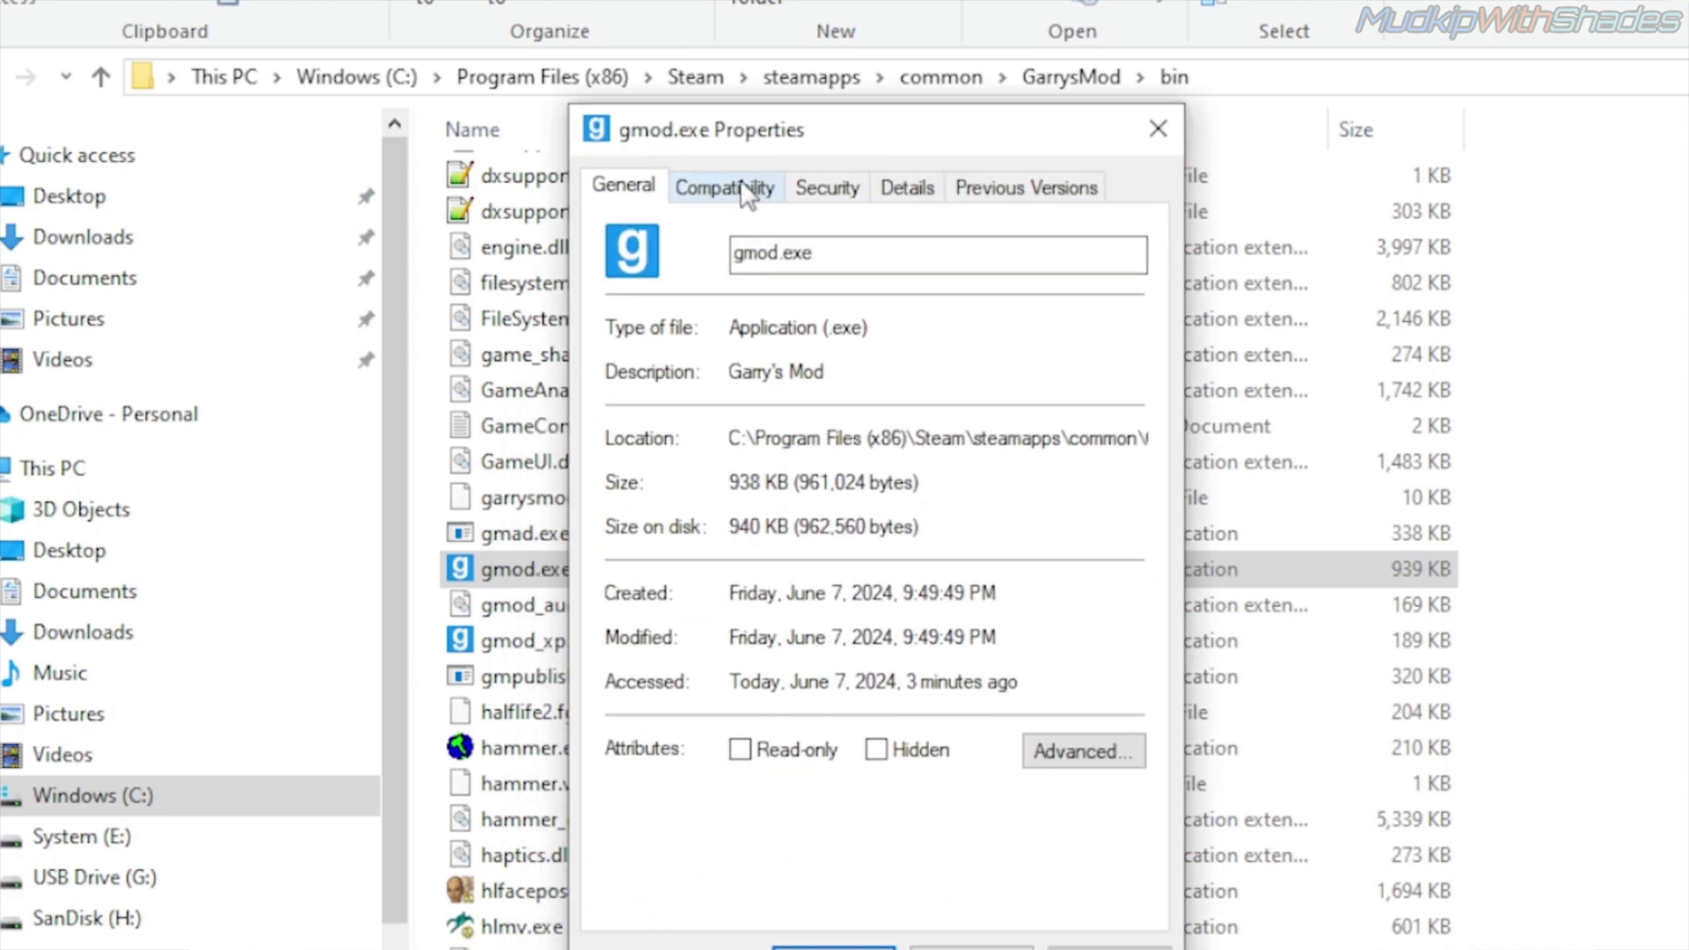
click(750, 155)
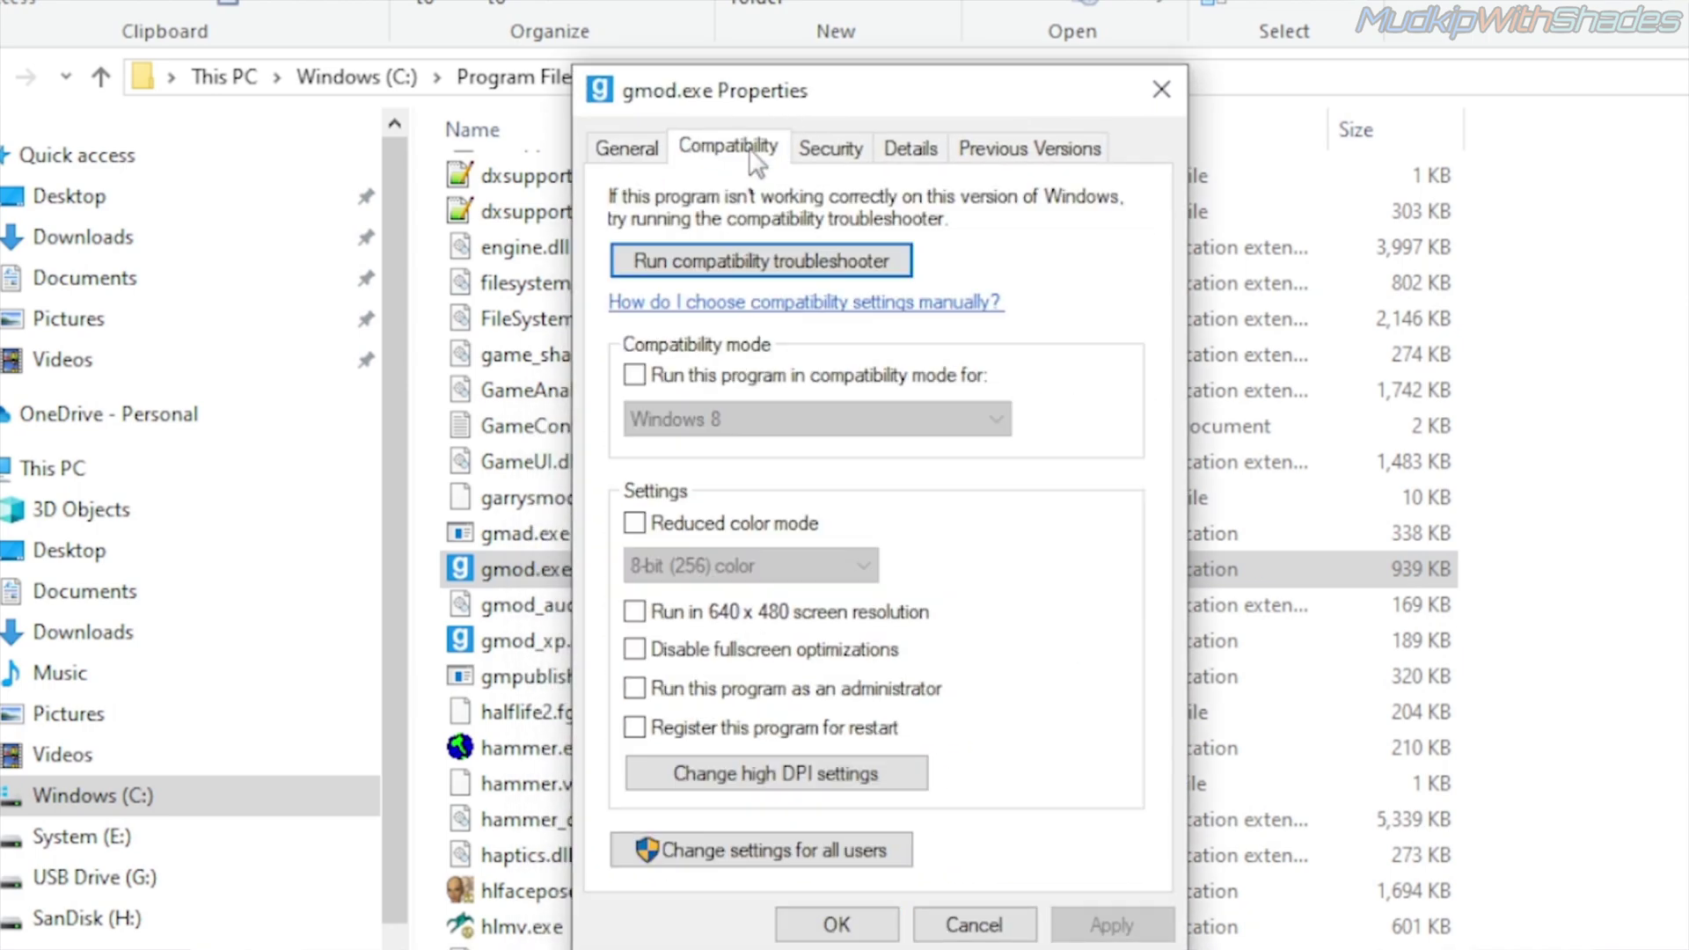
click(782, 651)
Step: Override the high DPI scaling behavior of gmod.exe with scaling performed by Application, and apply the settings
click(776, 773)
drag(904, 265, 809, 123)
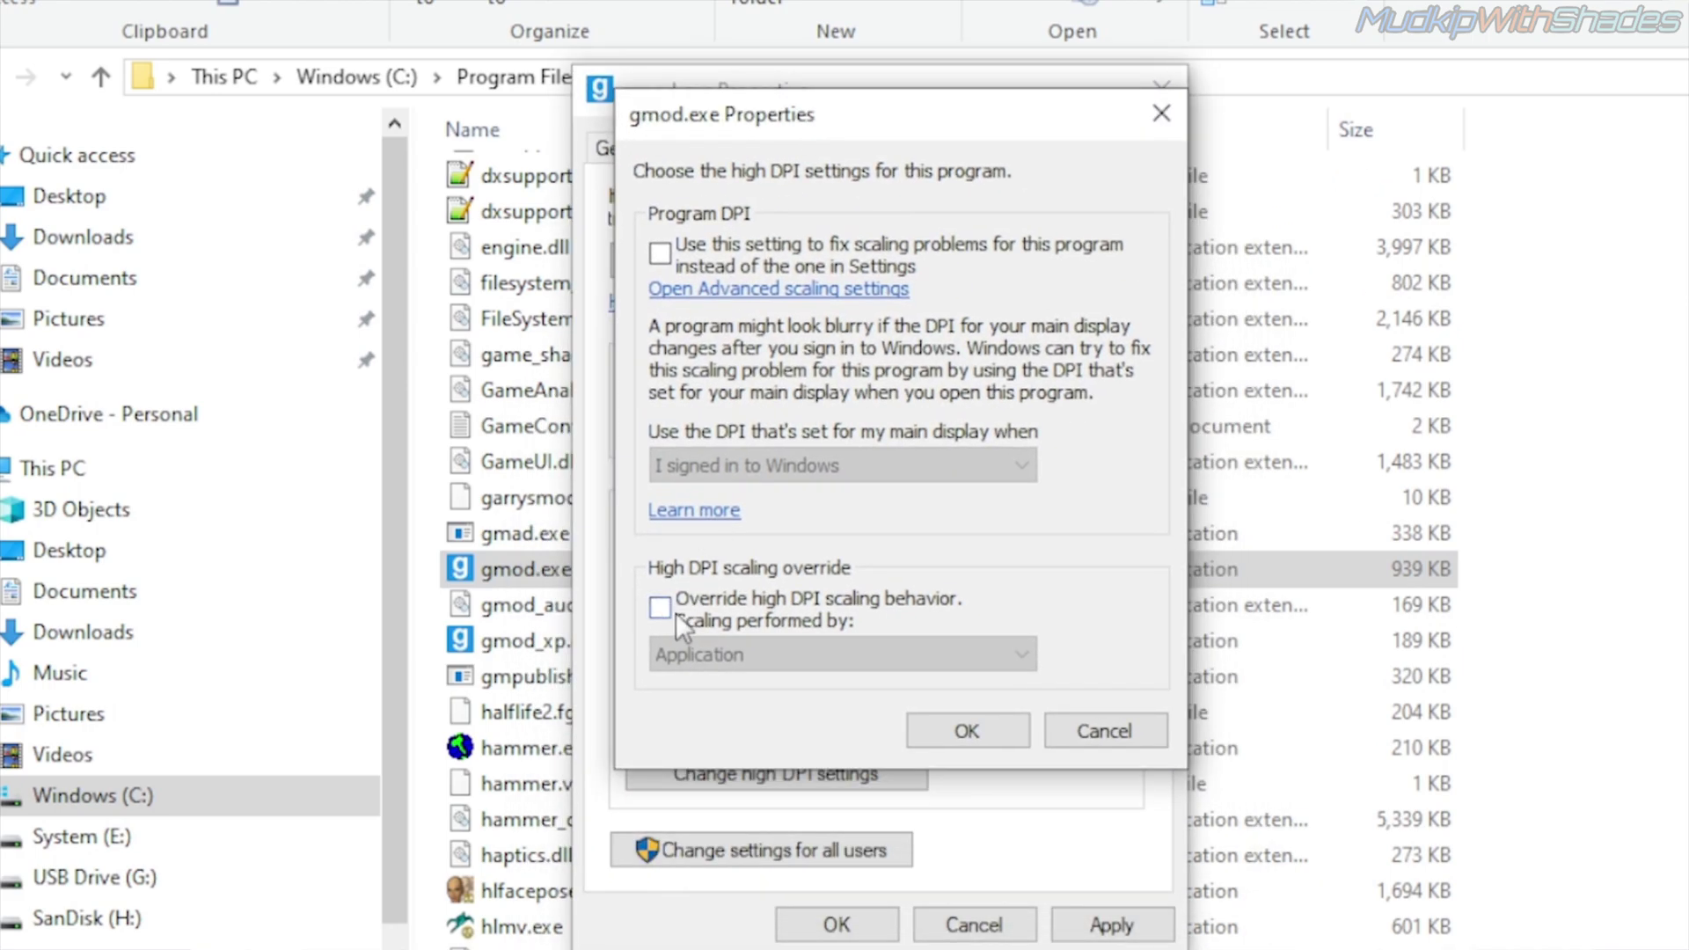
click(830, 600)
click(939, 734)
click(1107, 923)
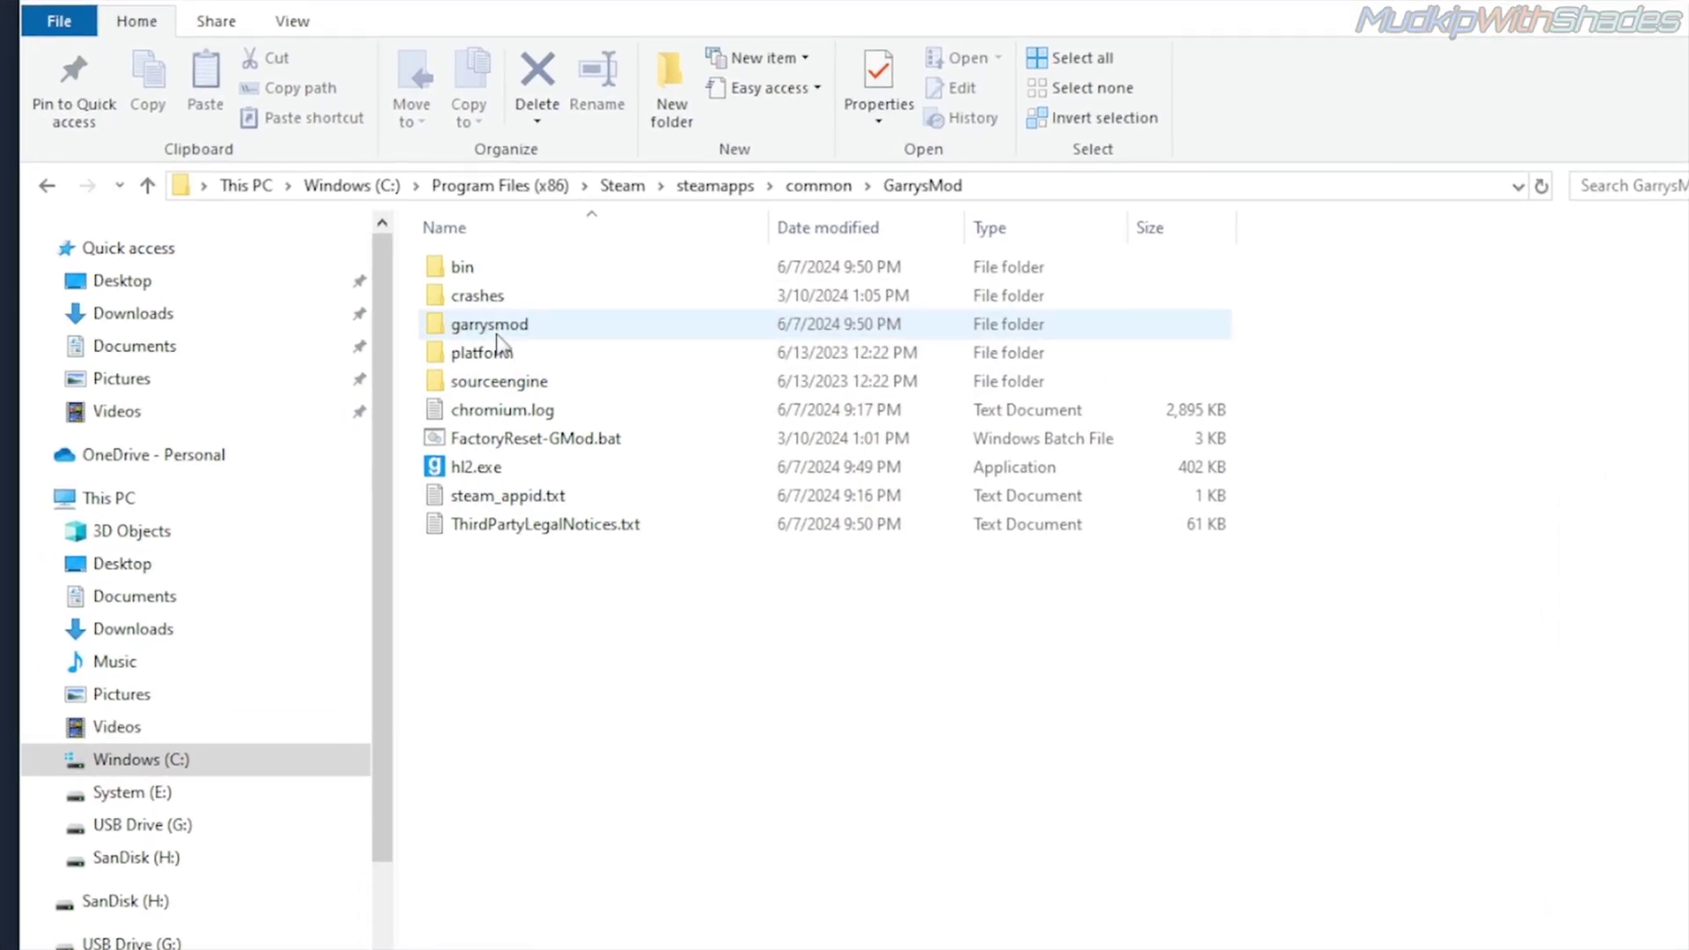
Step: Open autoexec.cfg from the garrysmod\cfg folder in Notepad++ and review its multi-core rendering commands
double_click(478, 322)
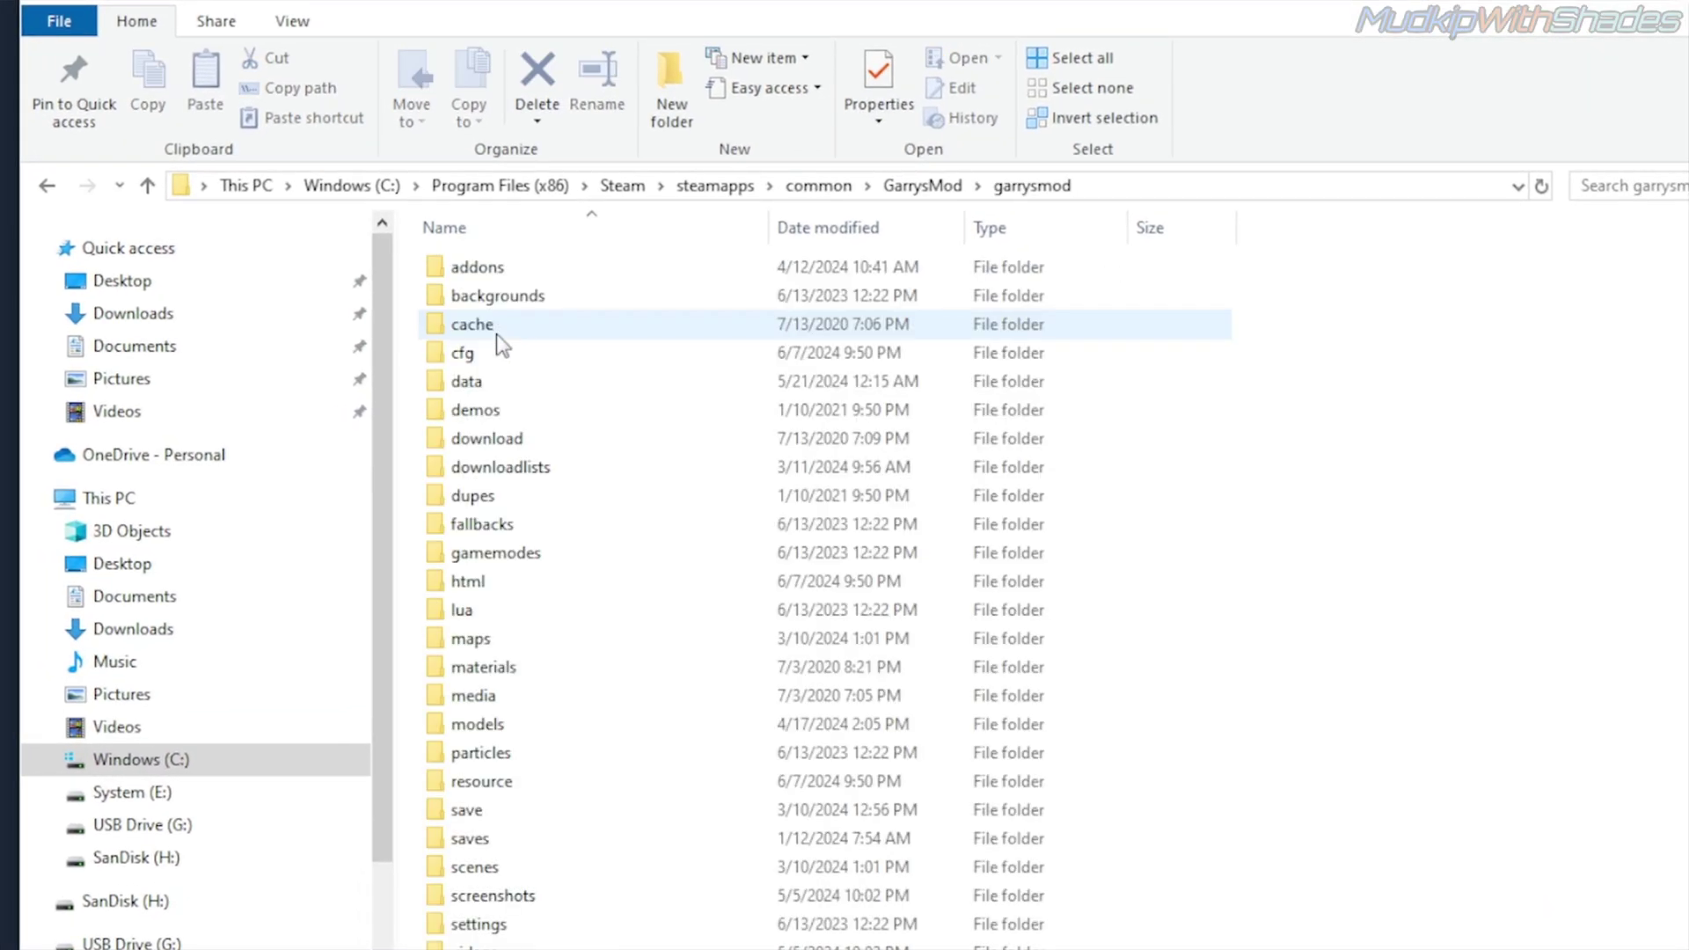
double_click(462, 354)
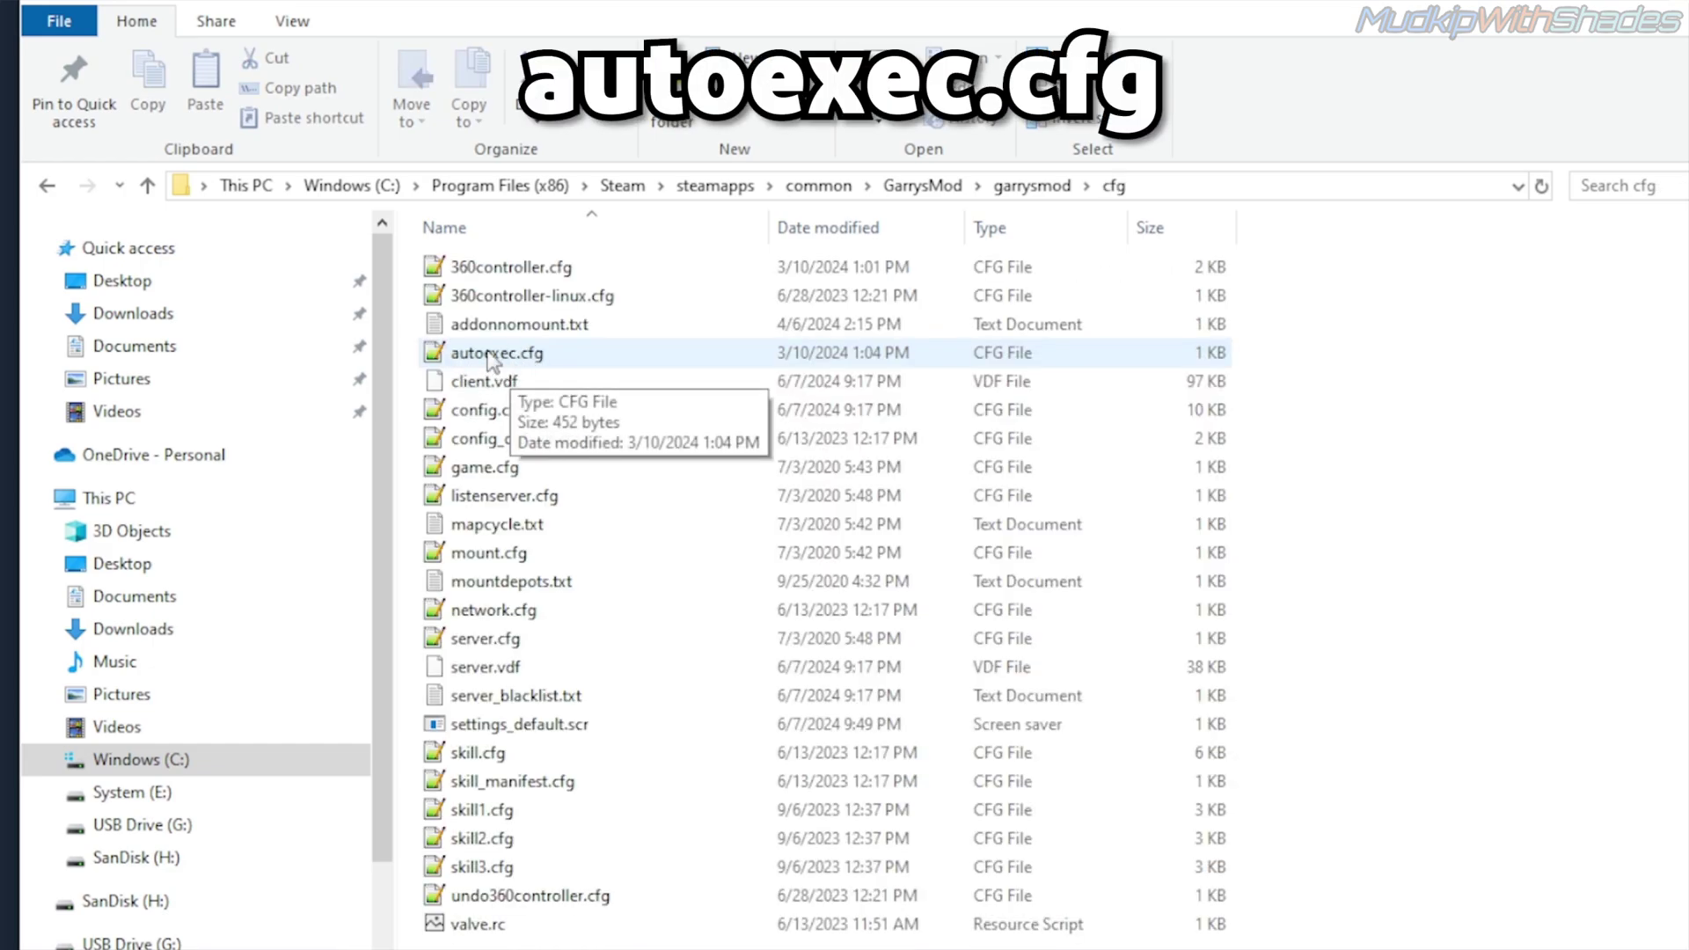
click(540, 354)
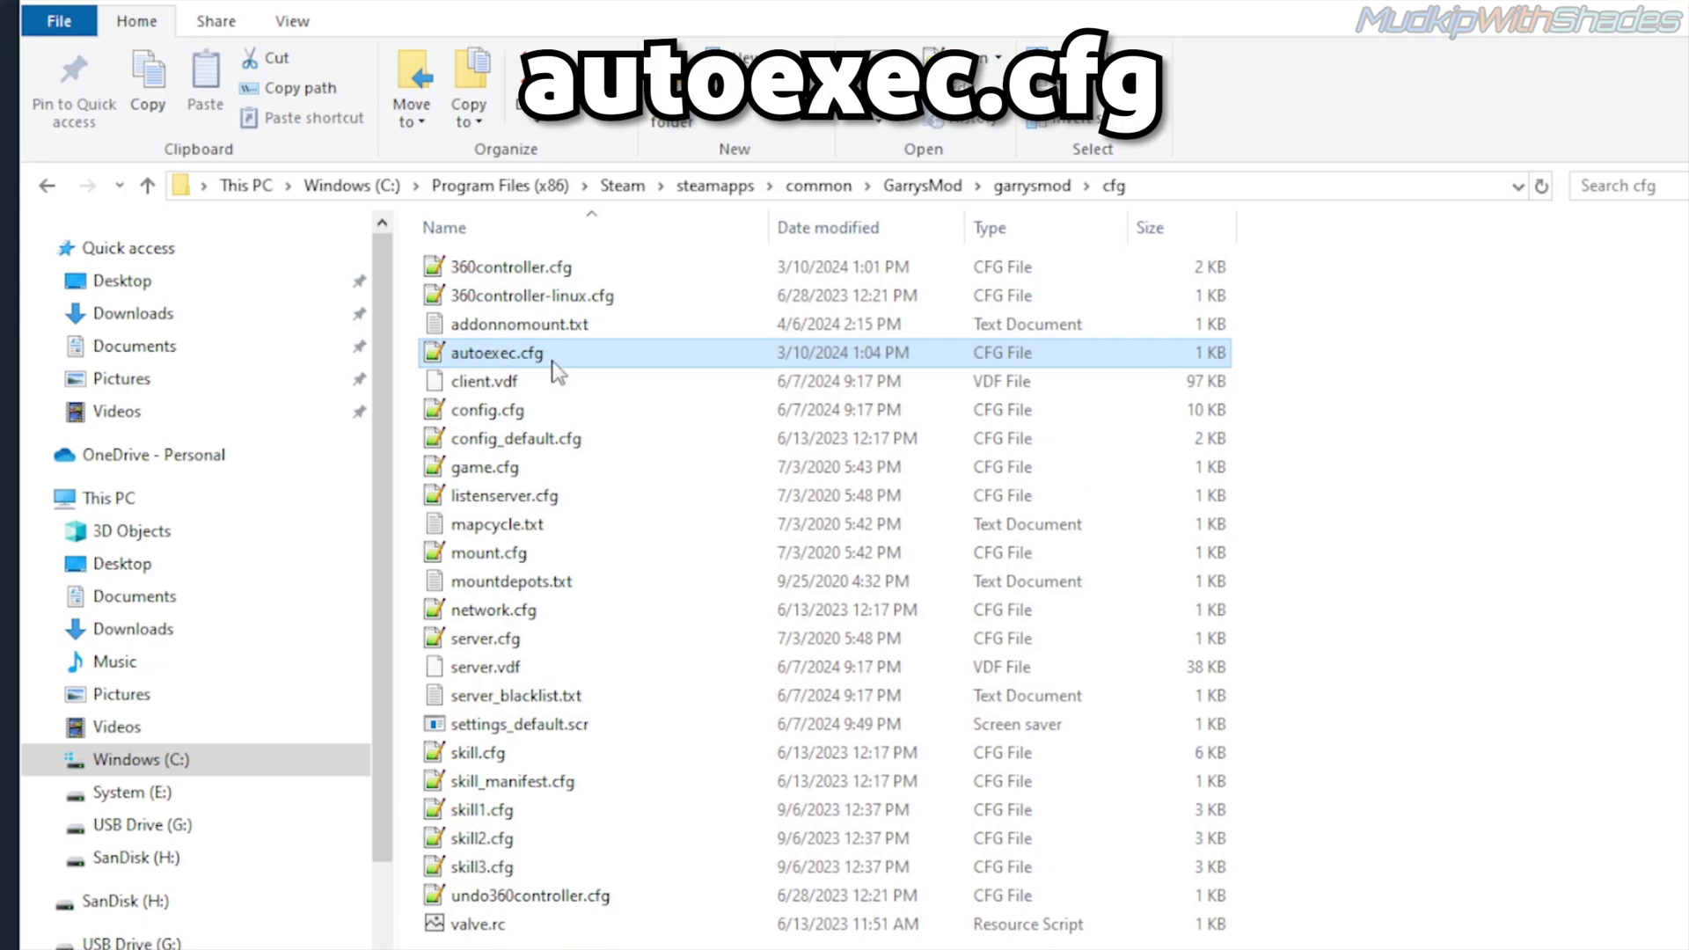
double_click(521, 352)
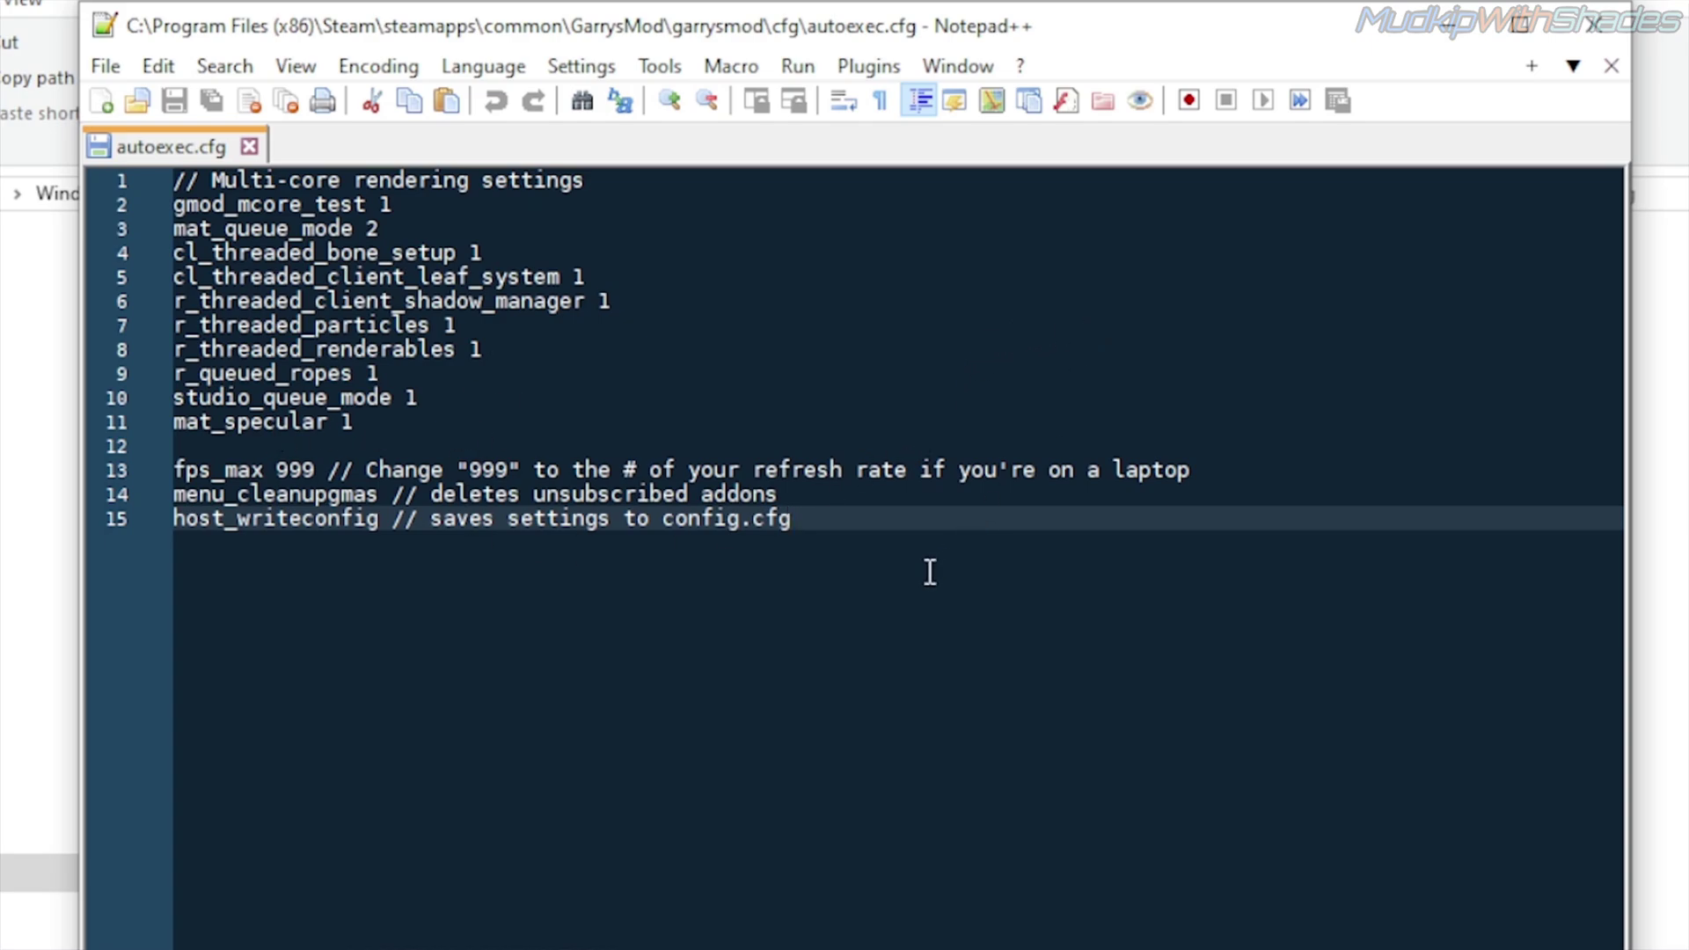
key(ctrl+a)
click(897, 539)
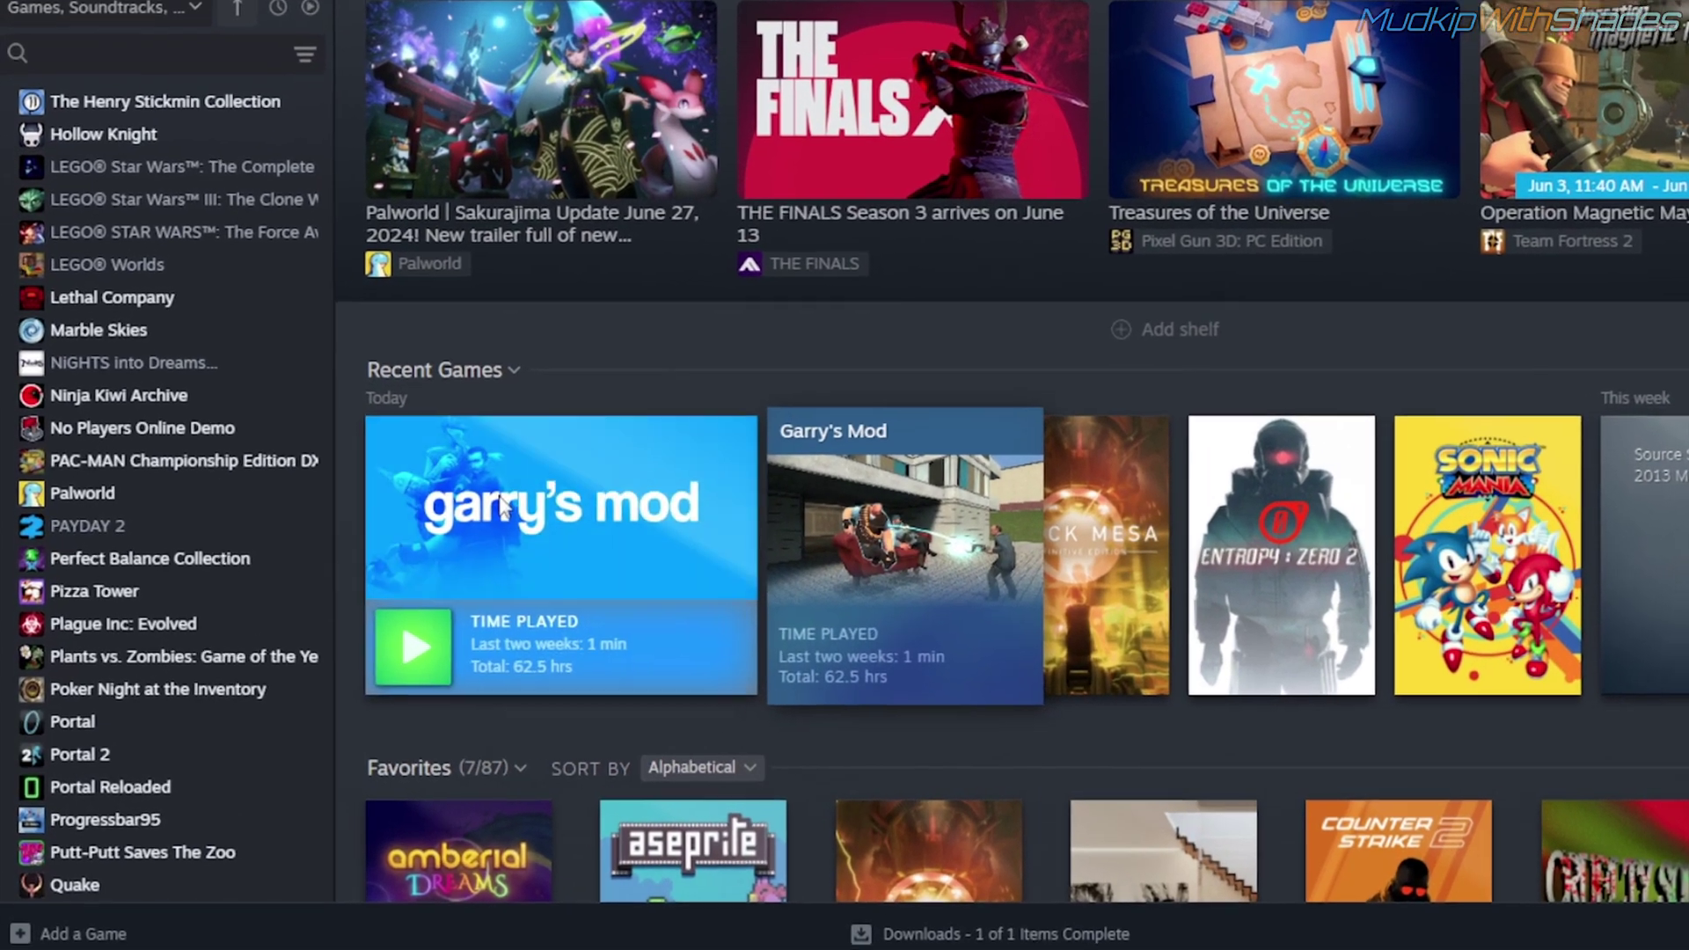
Step: In Steam, set Garry's Mod's launch options to "-high -novid -nojoy +exec autoexec.cfg" and its startup choice to Launch Garry's Mod (64-bit)
right_click(418, 544)
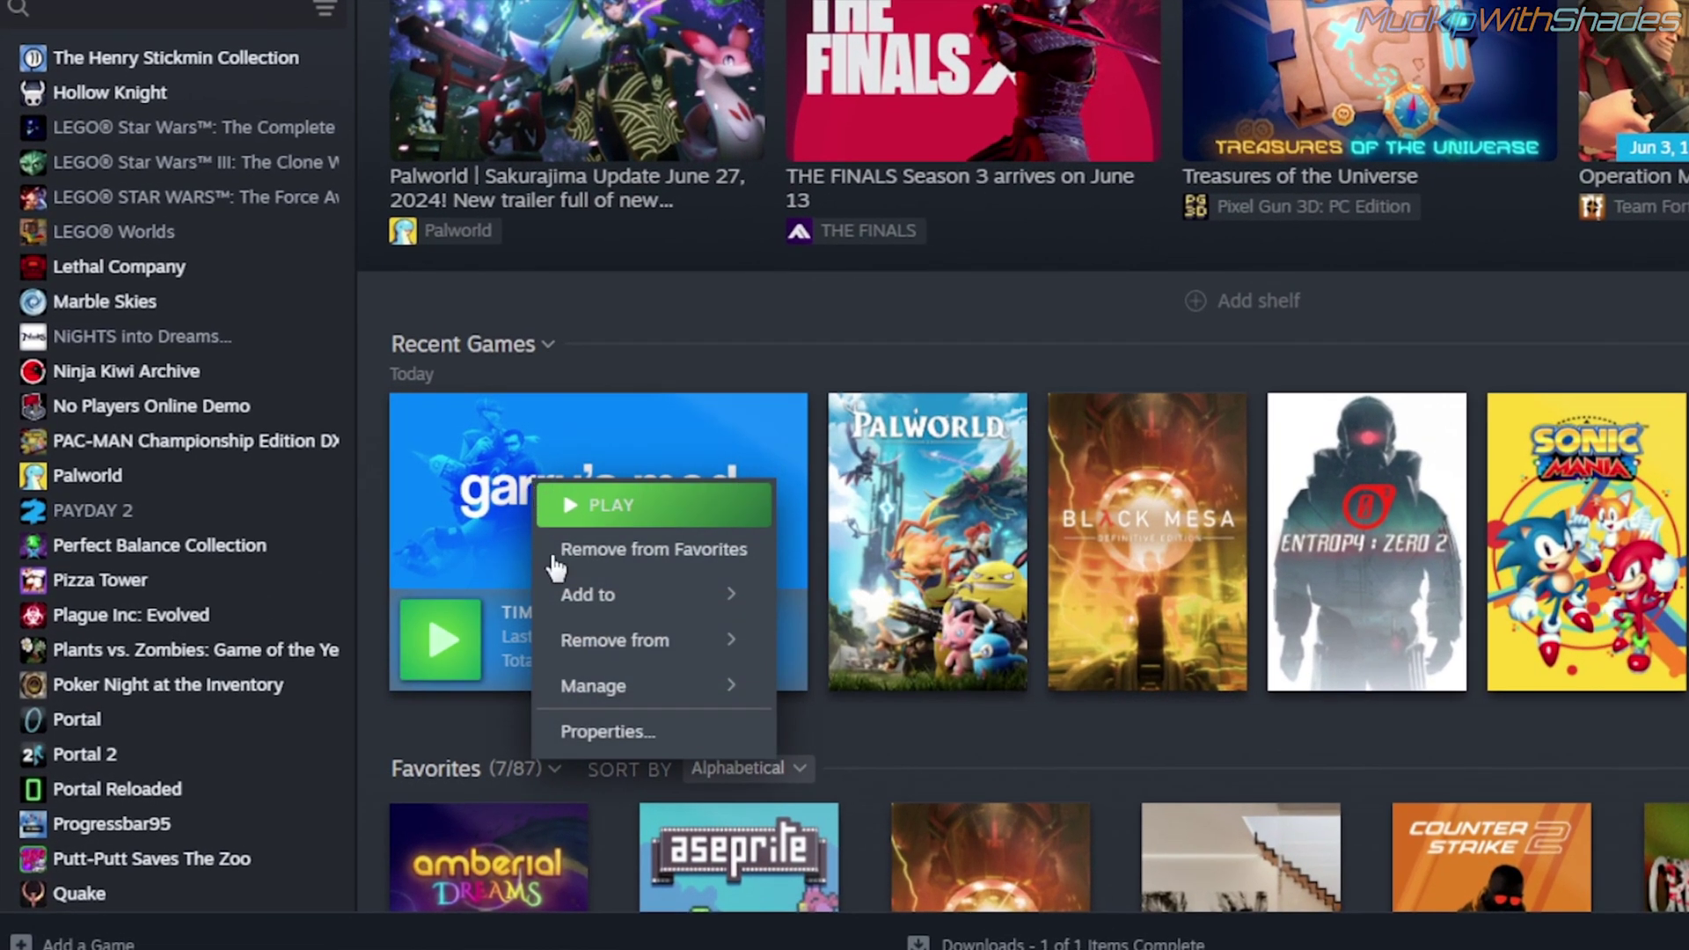
click(633, 747)
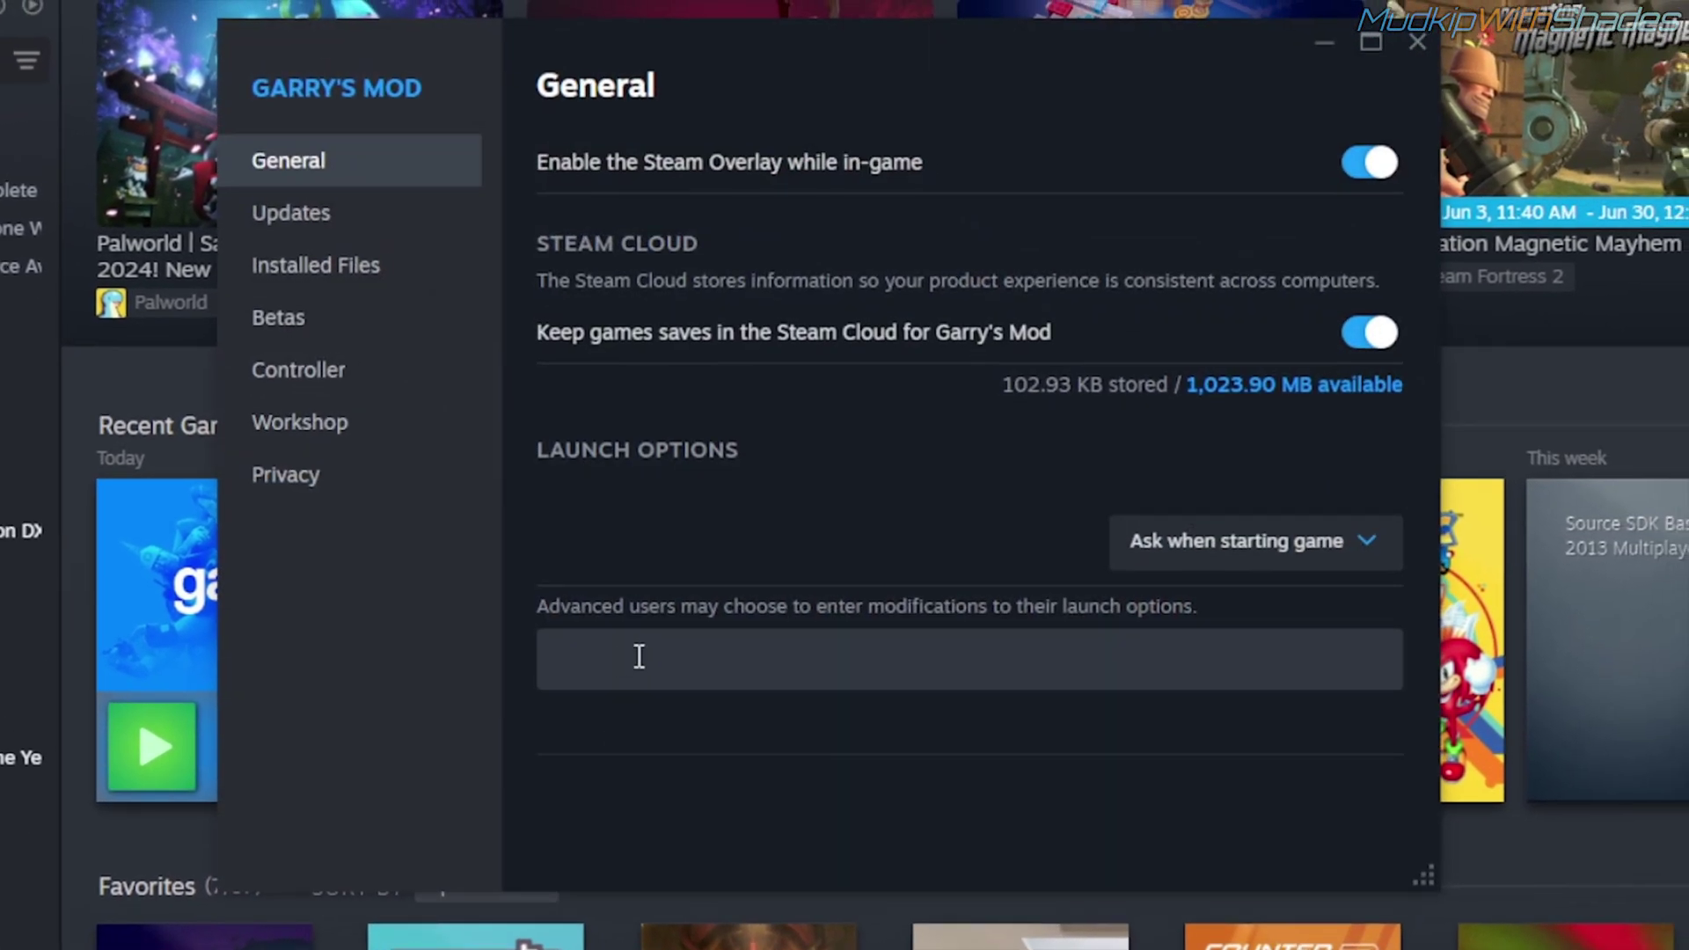
click(621, 661)
right_click(620, 660)
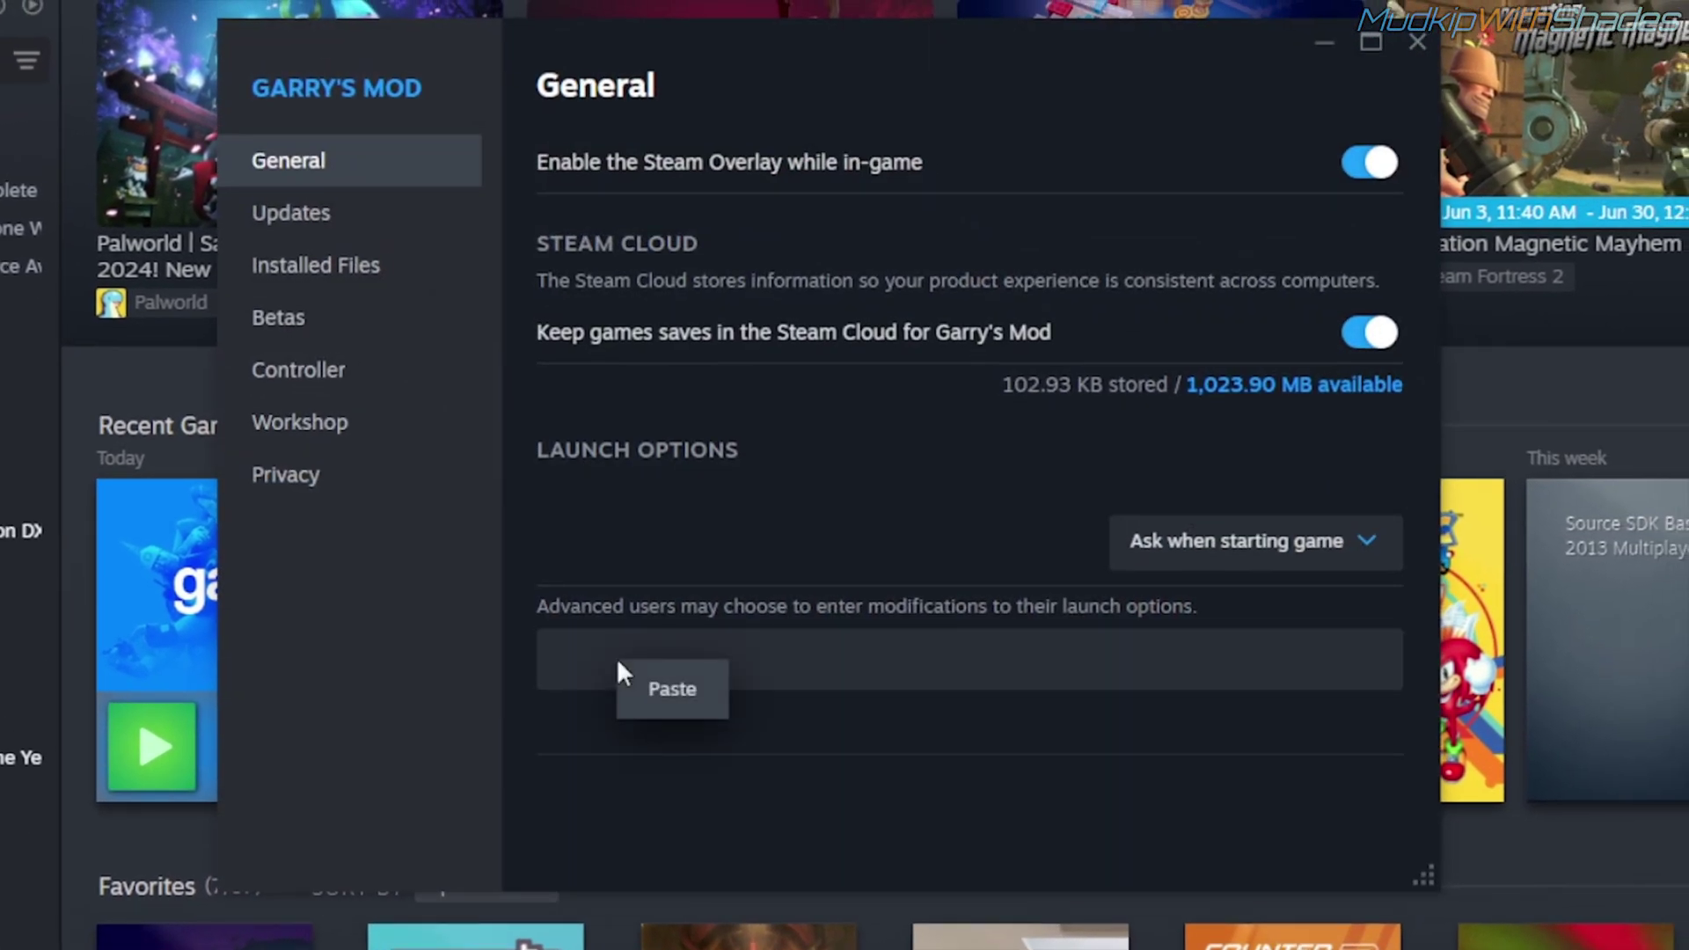
click(671, 699)
drag(556, 665, 942, 662)
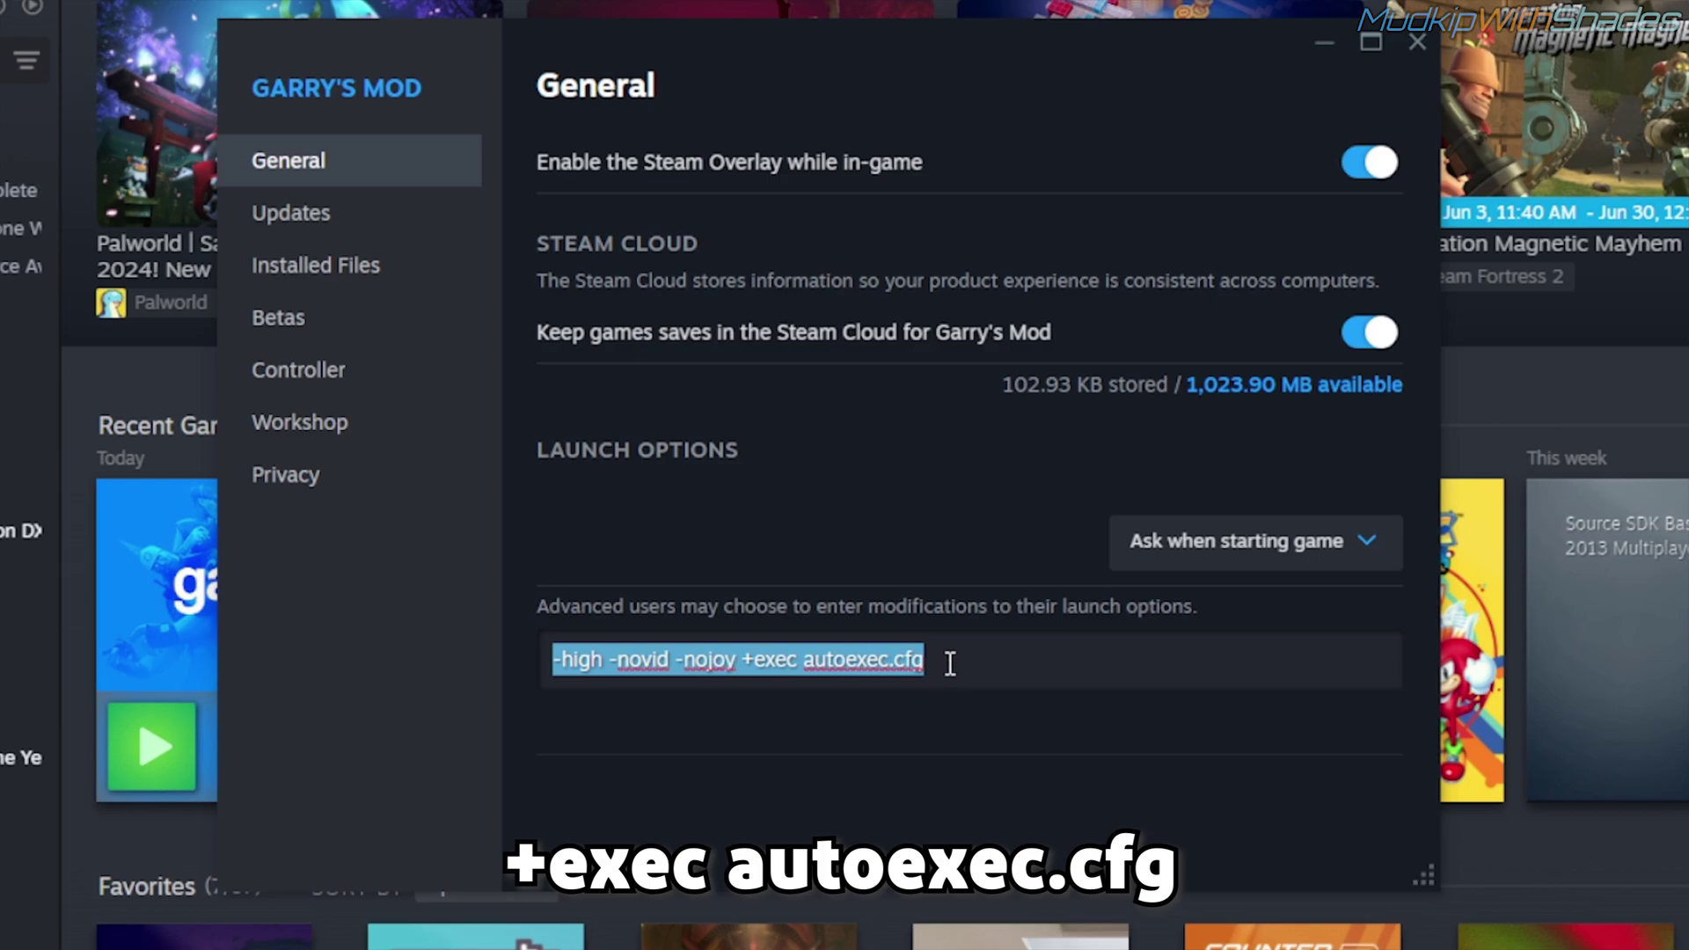
click(950, 662)
click(942, 742)
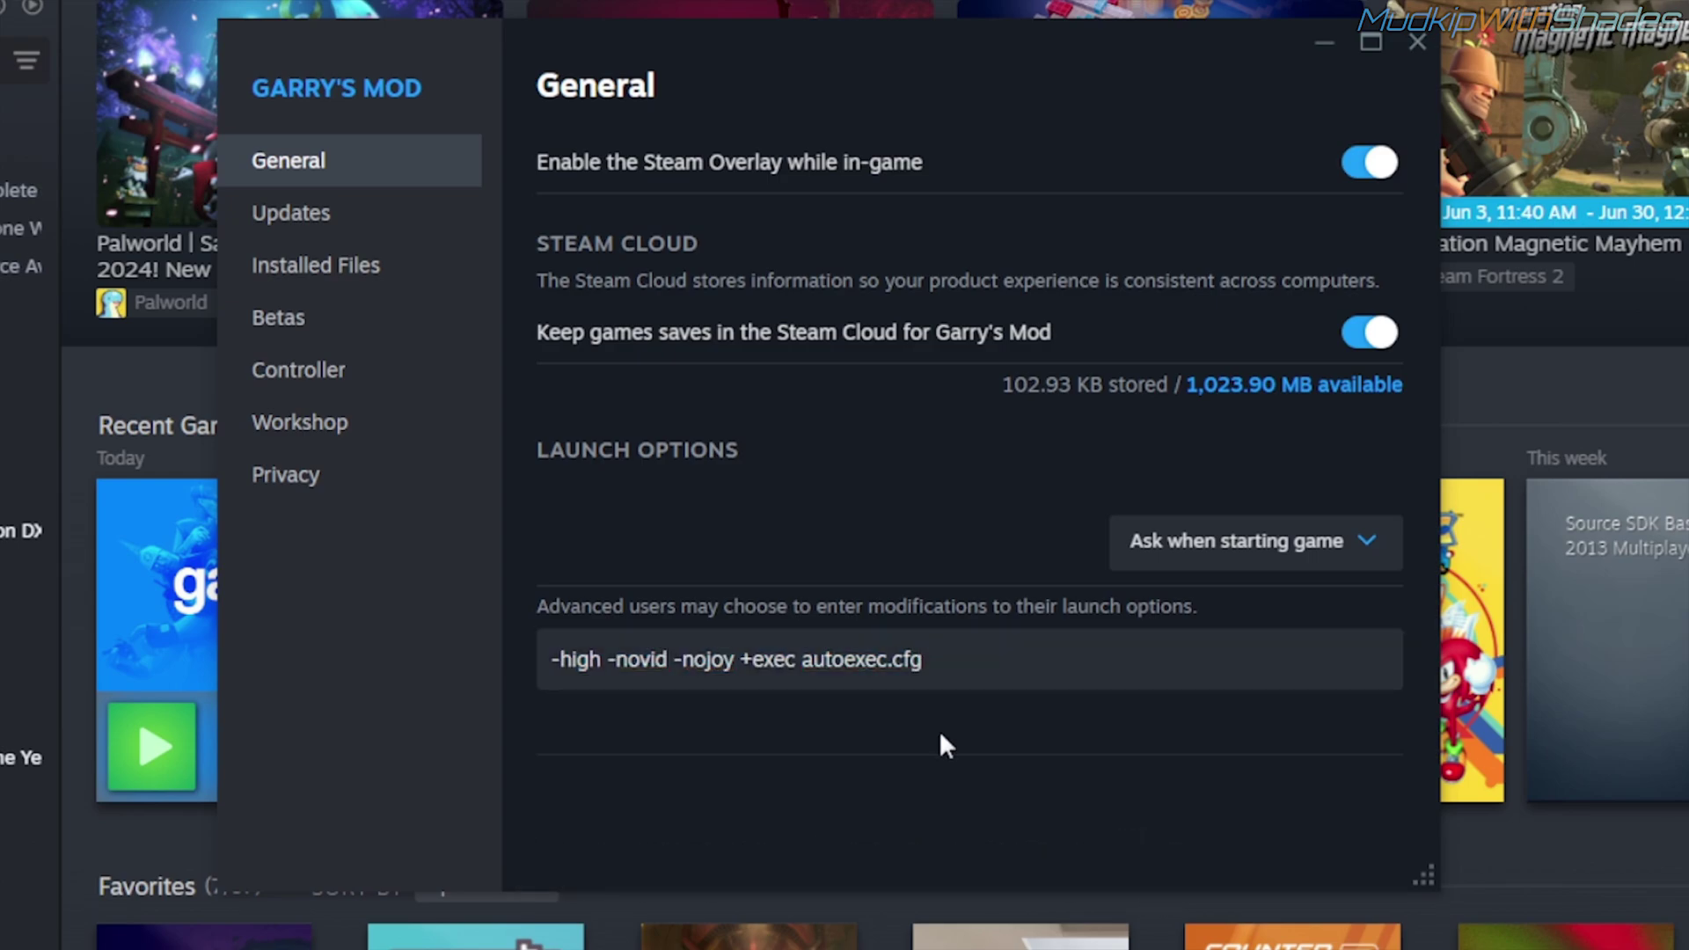
click(1215, 556)
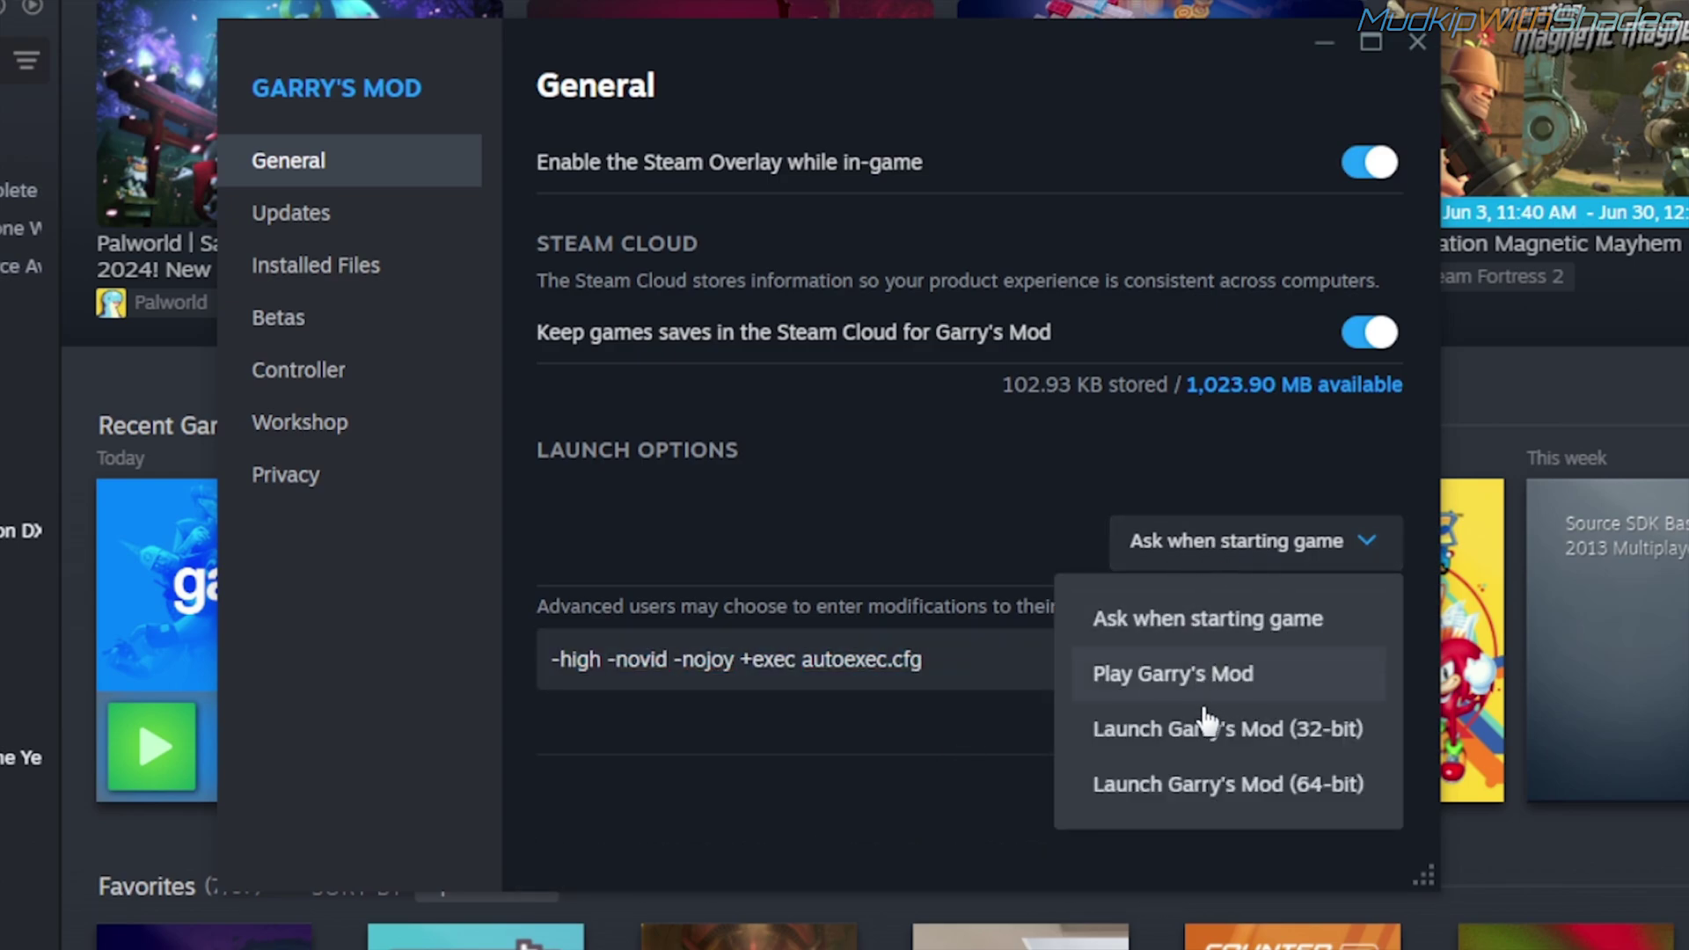
click(1284, 799)
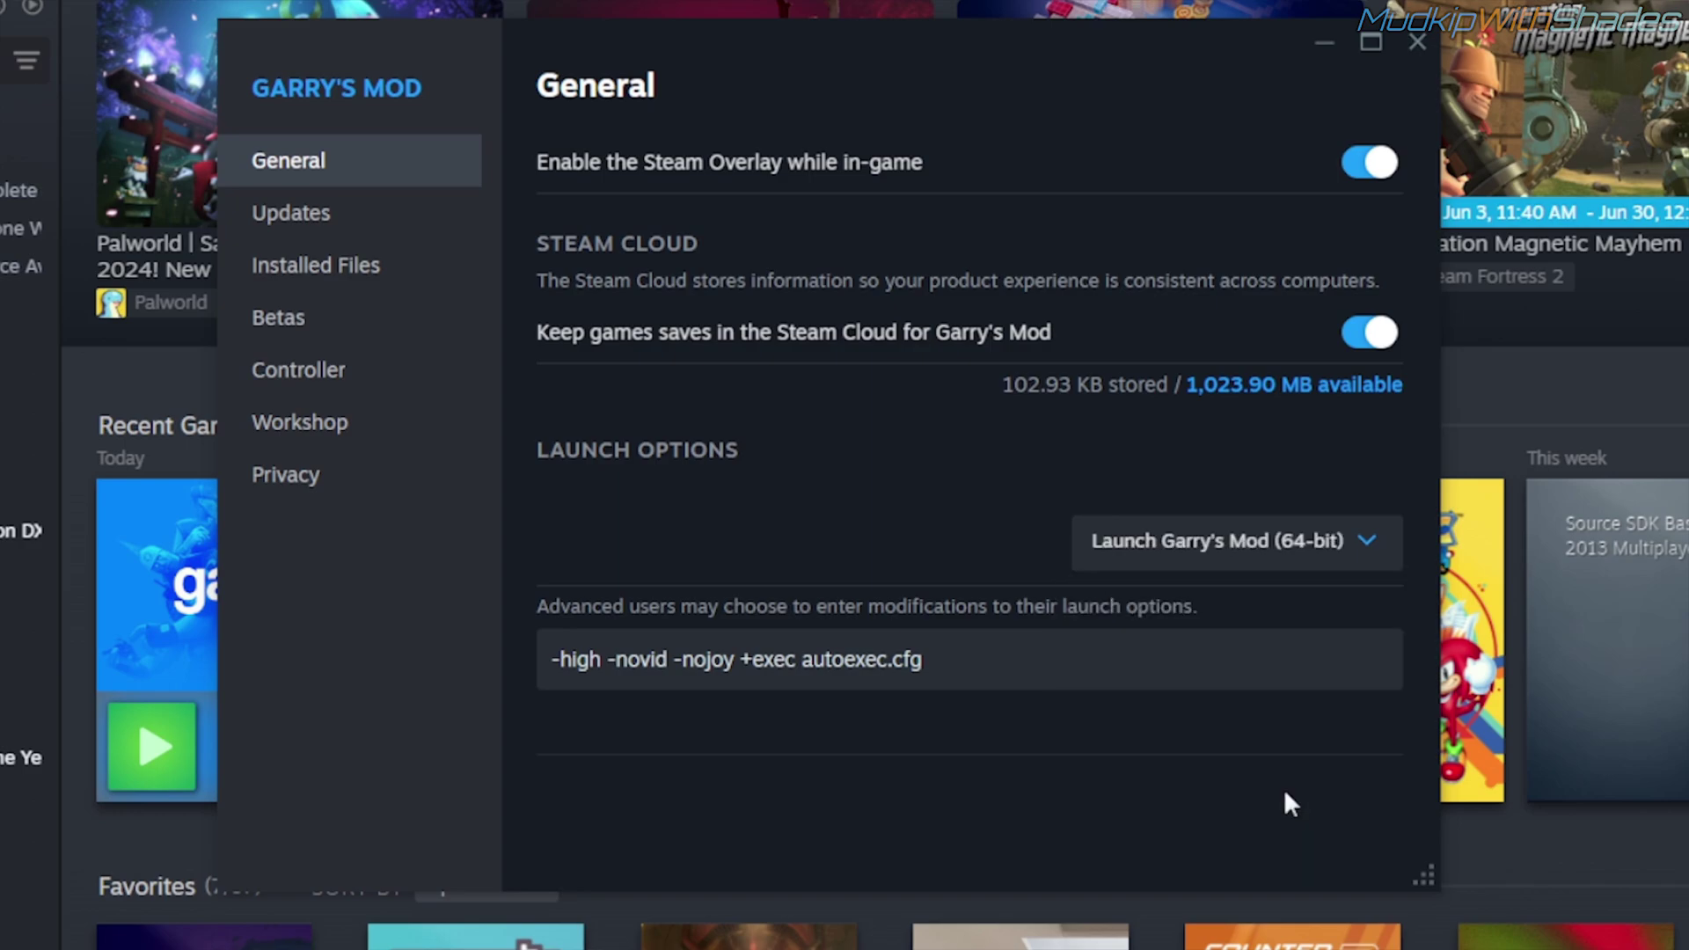
Step: Close the Steam properties, switch to Garry's Mod and choose the 1920 x 1080 (native) resolution in its video options
click(1415, 44)
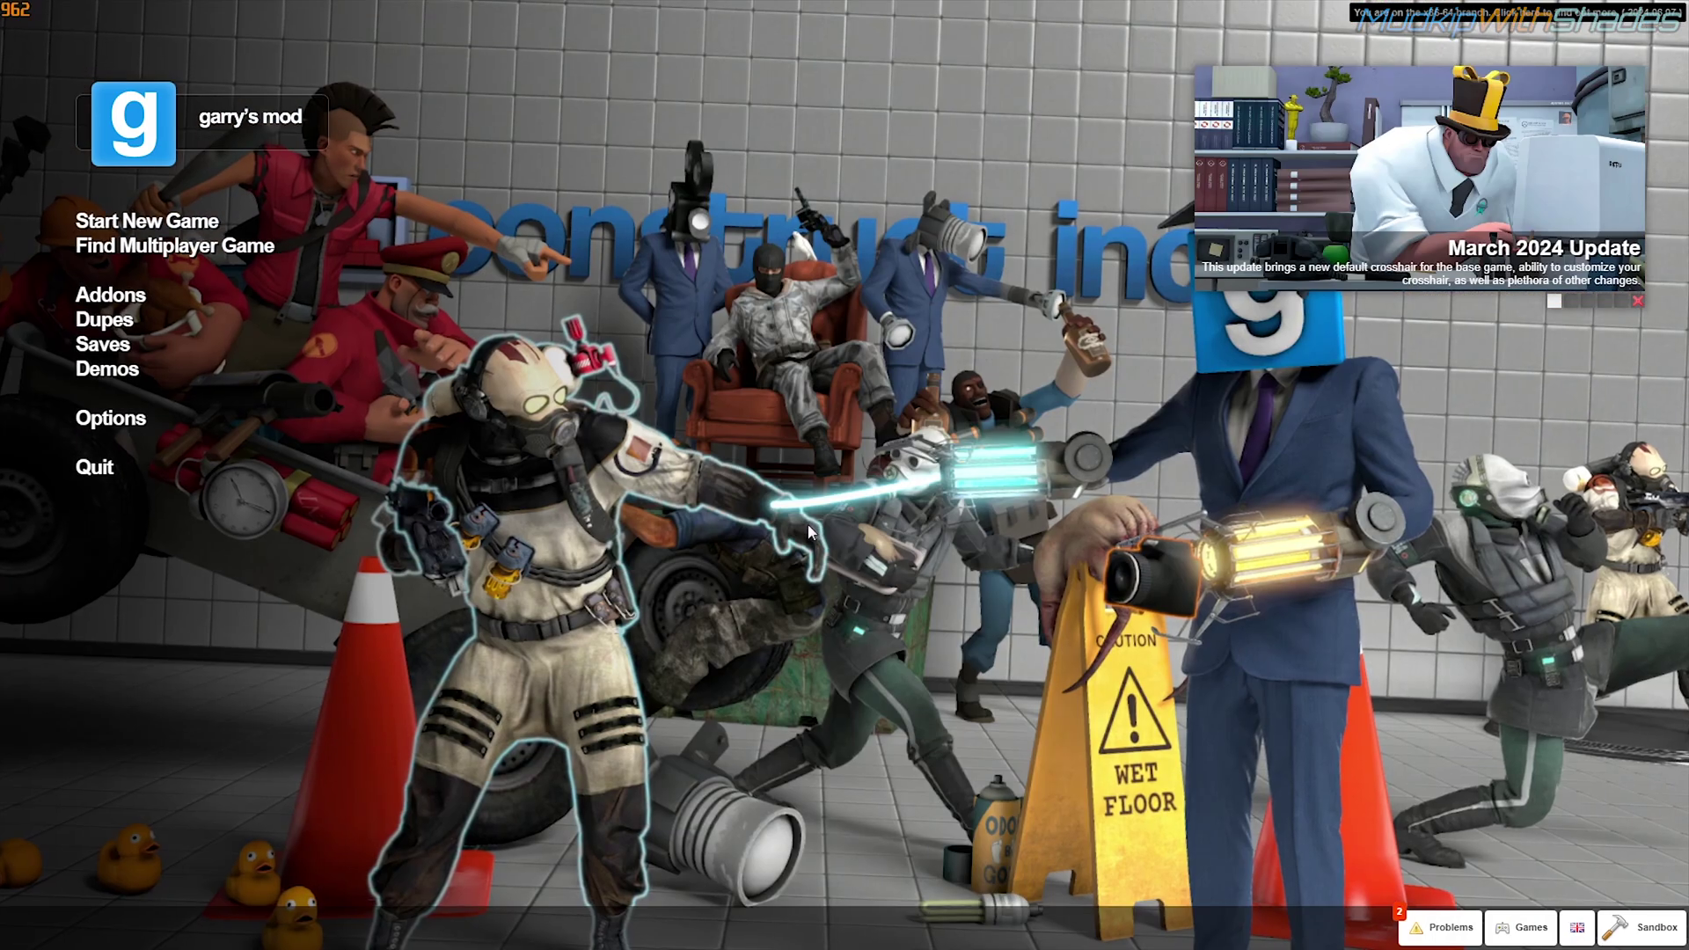
click(124, 420)
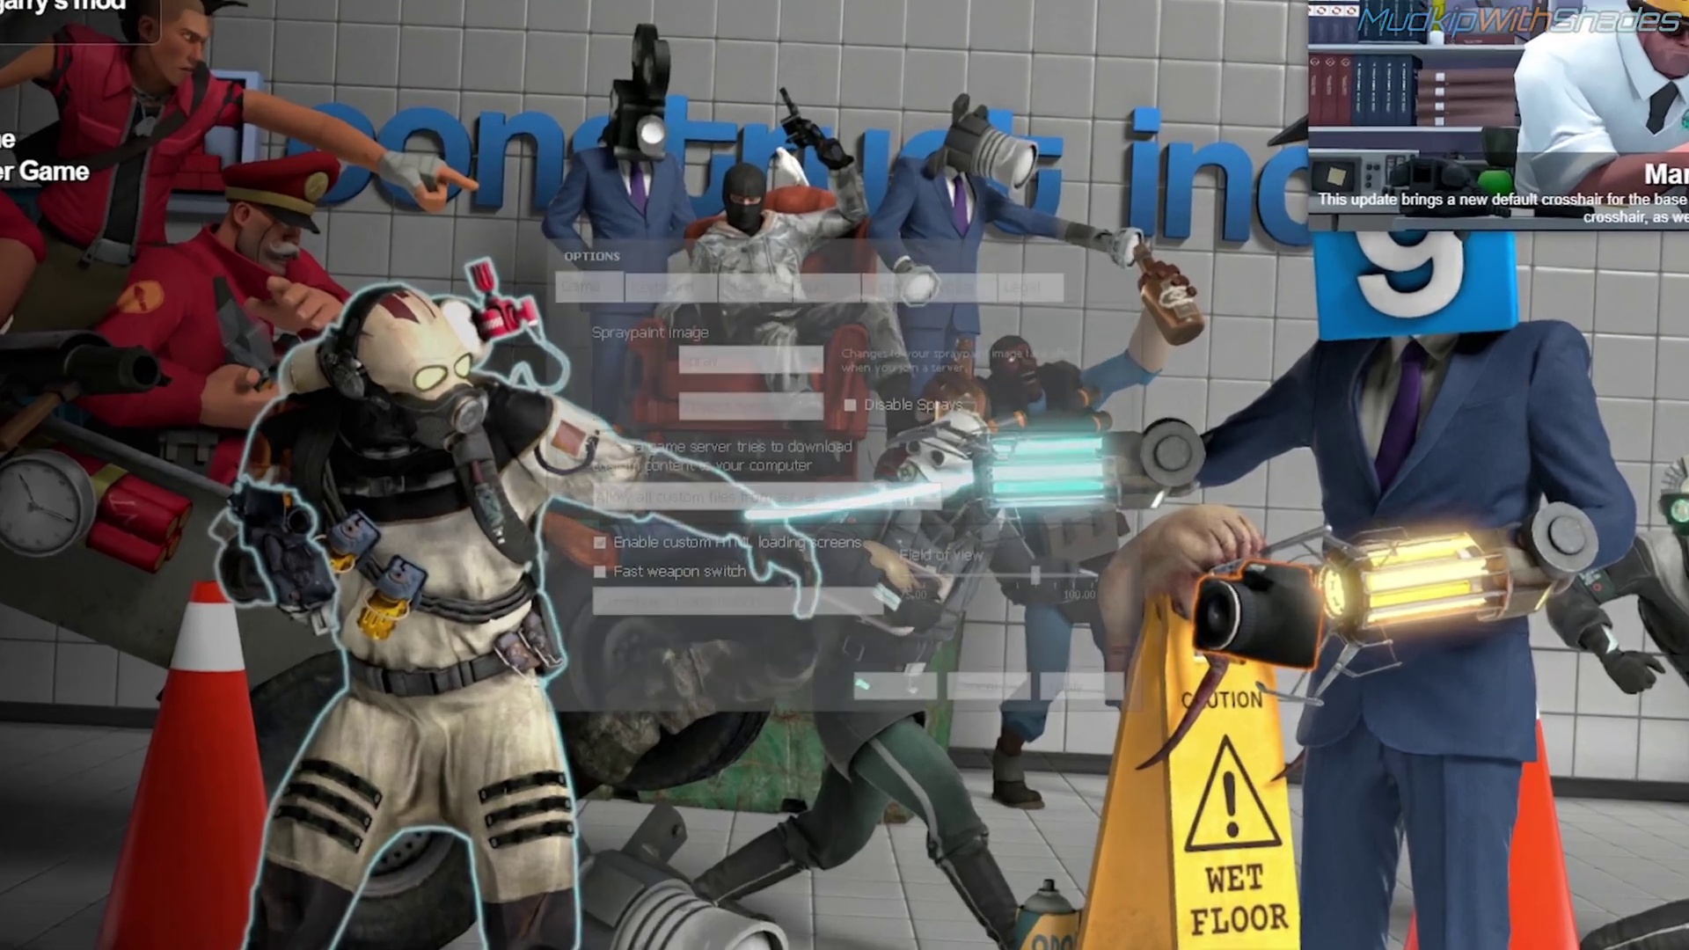
click(918, 293)
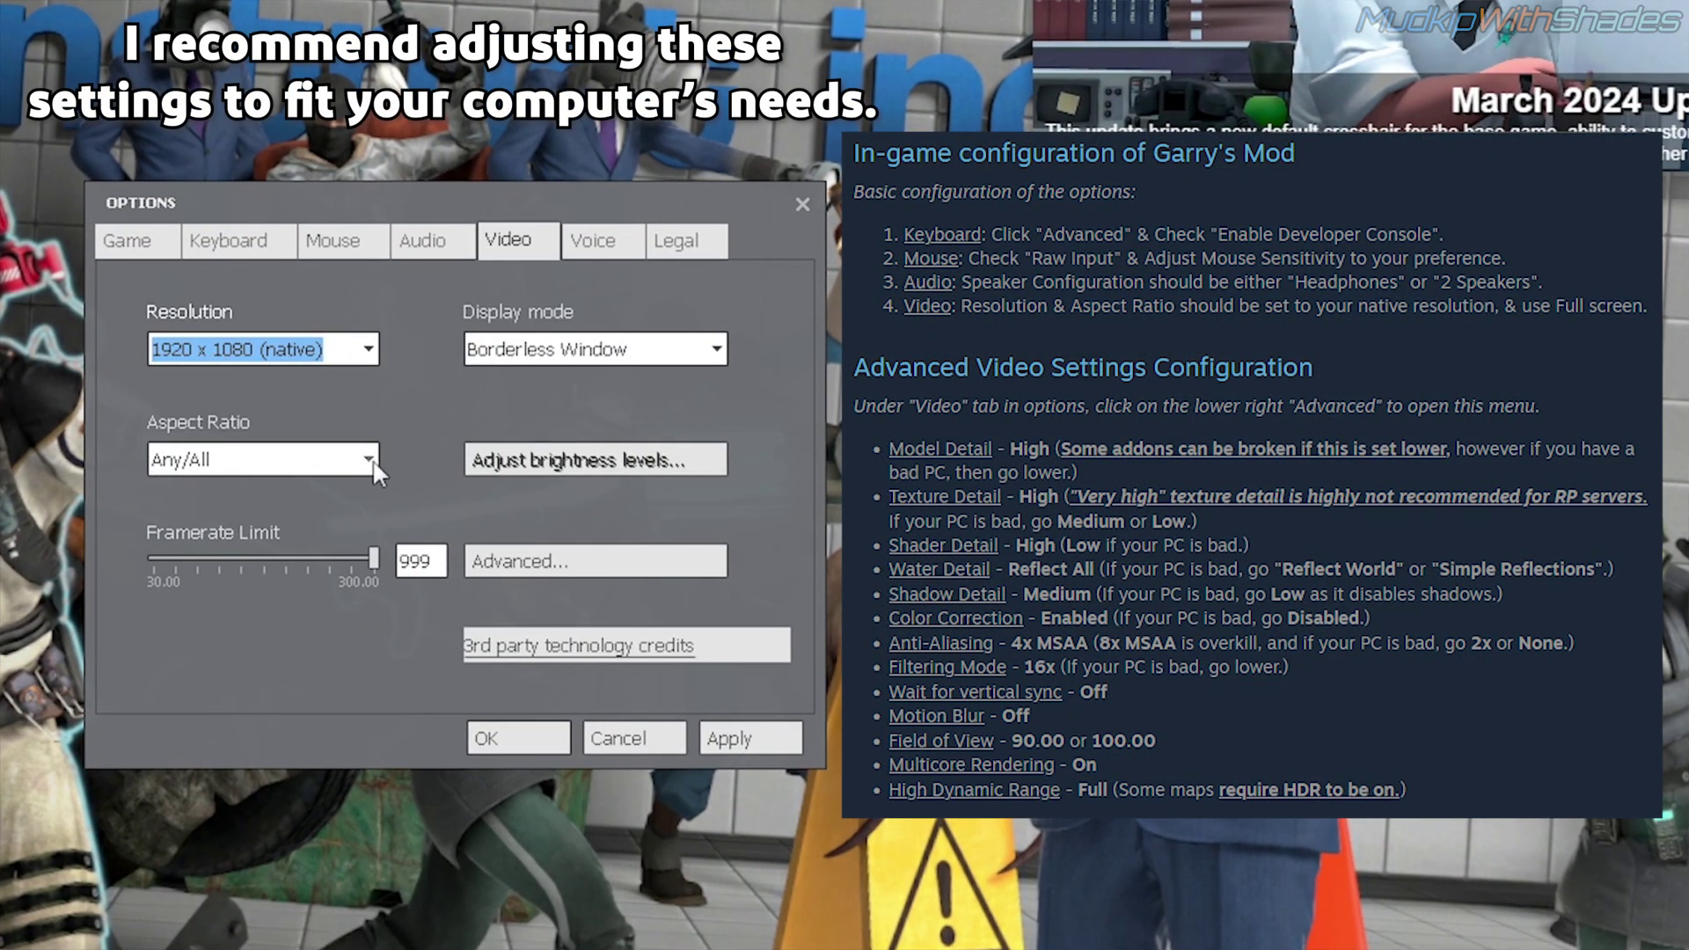
click(369, 460)
click(367, 349)
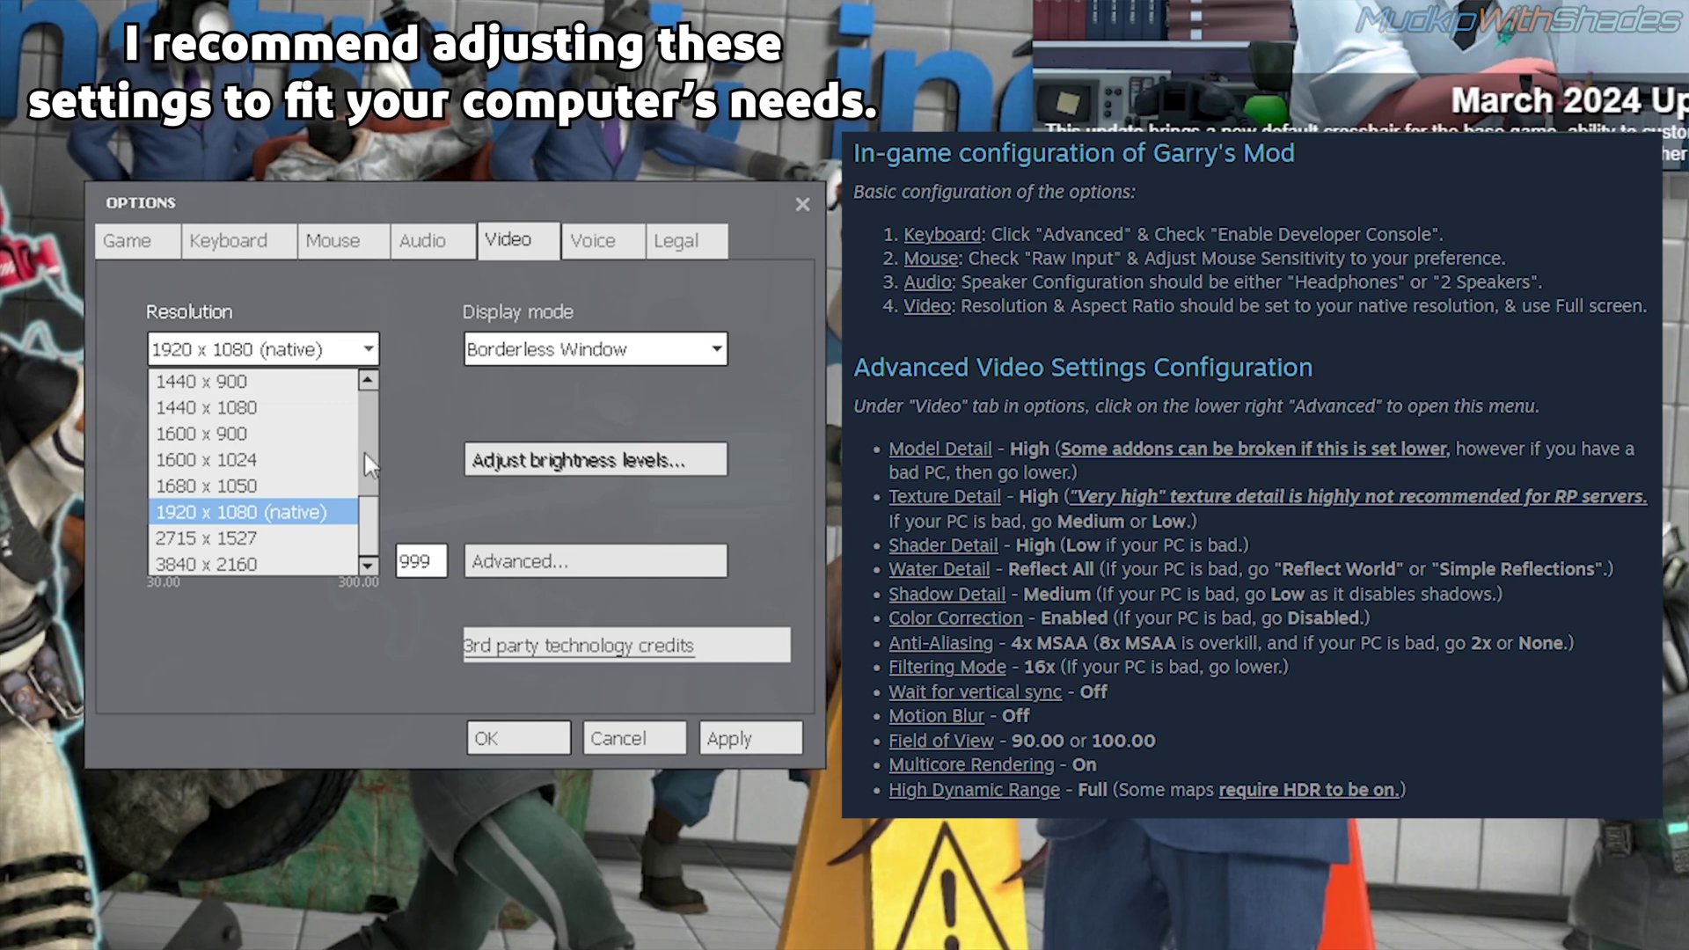
click(255, 512)
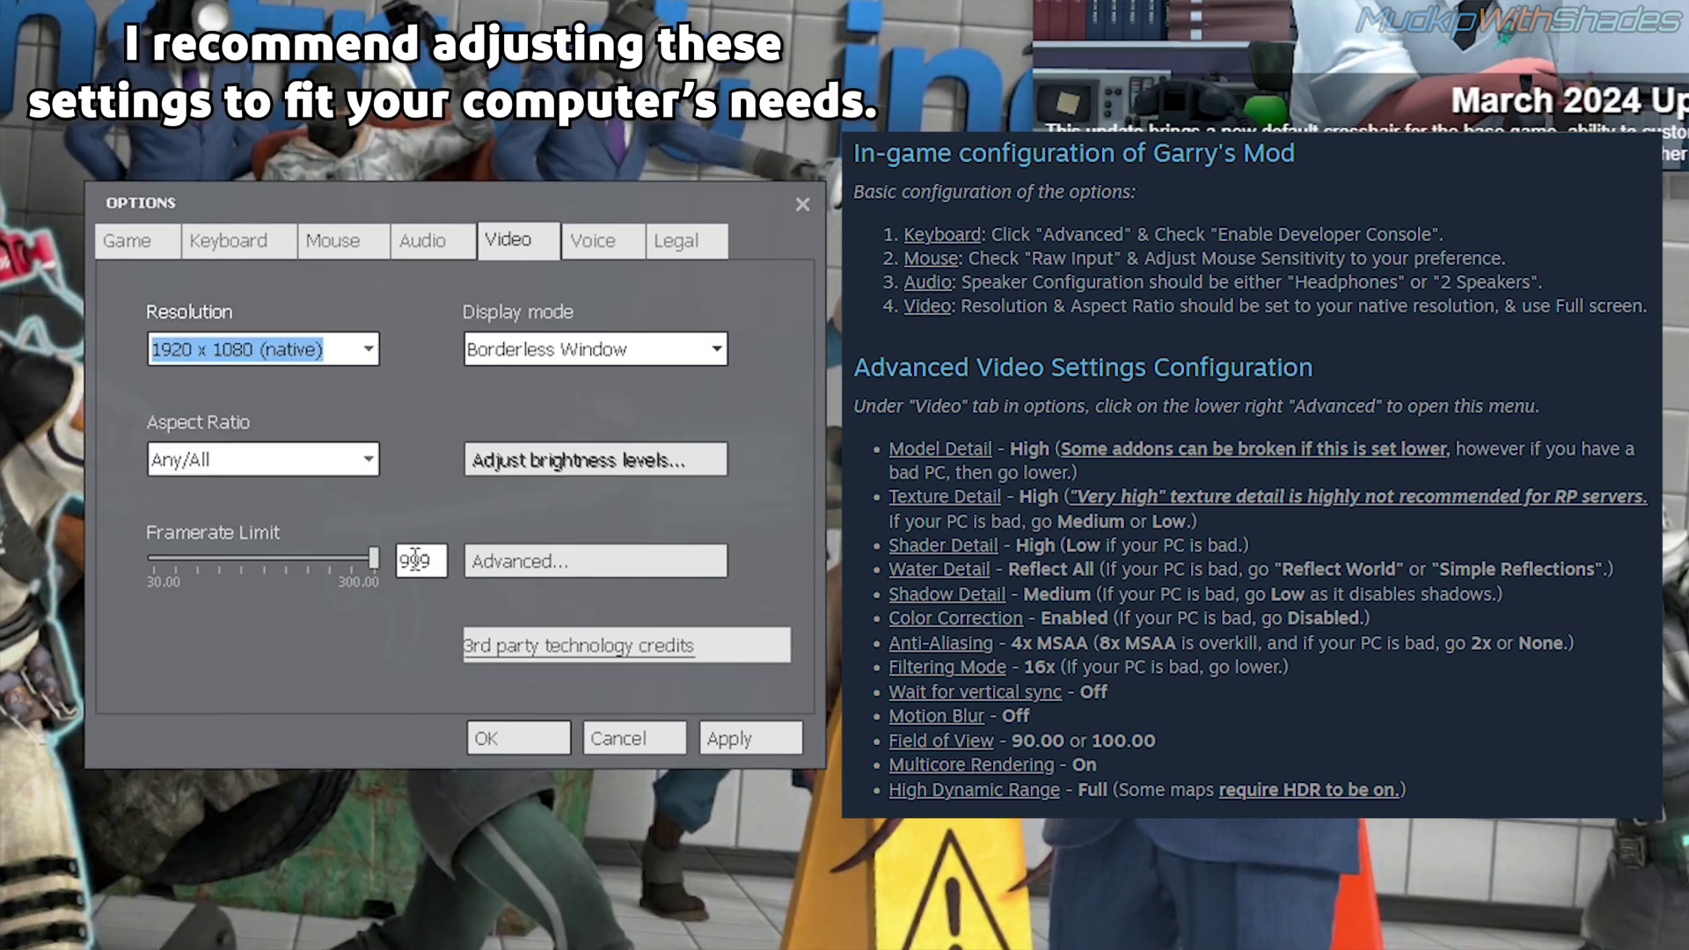
Step: Review the available display modes, keep Borderless Window, and open the advanced video settings
click(713, 349)
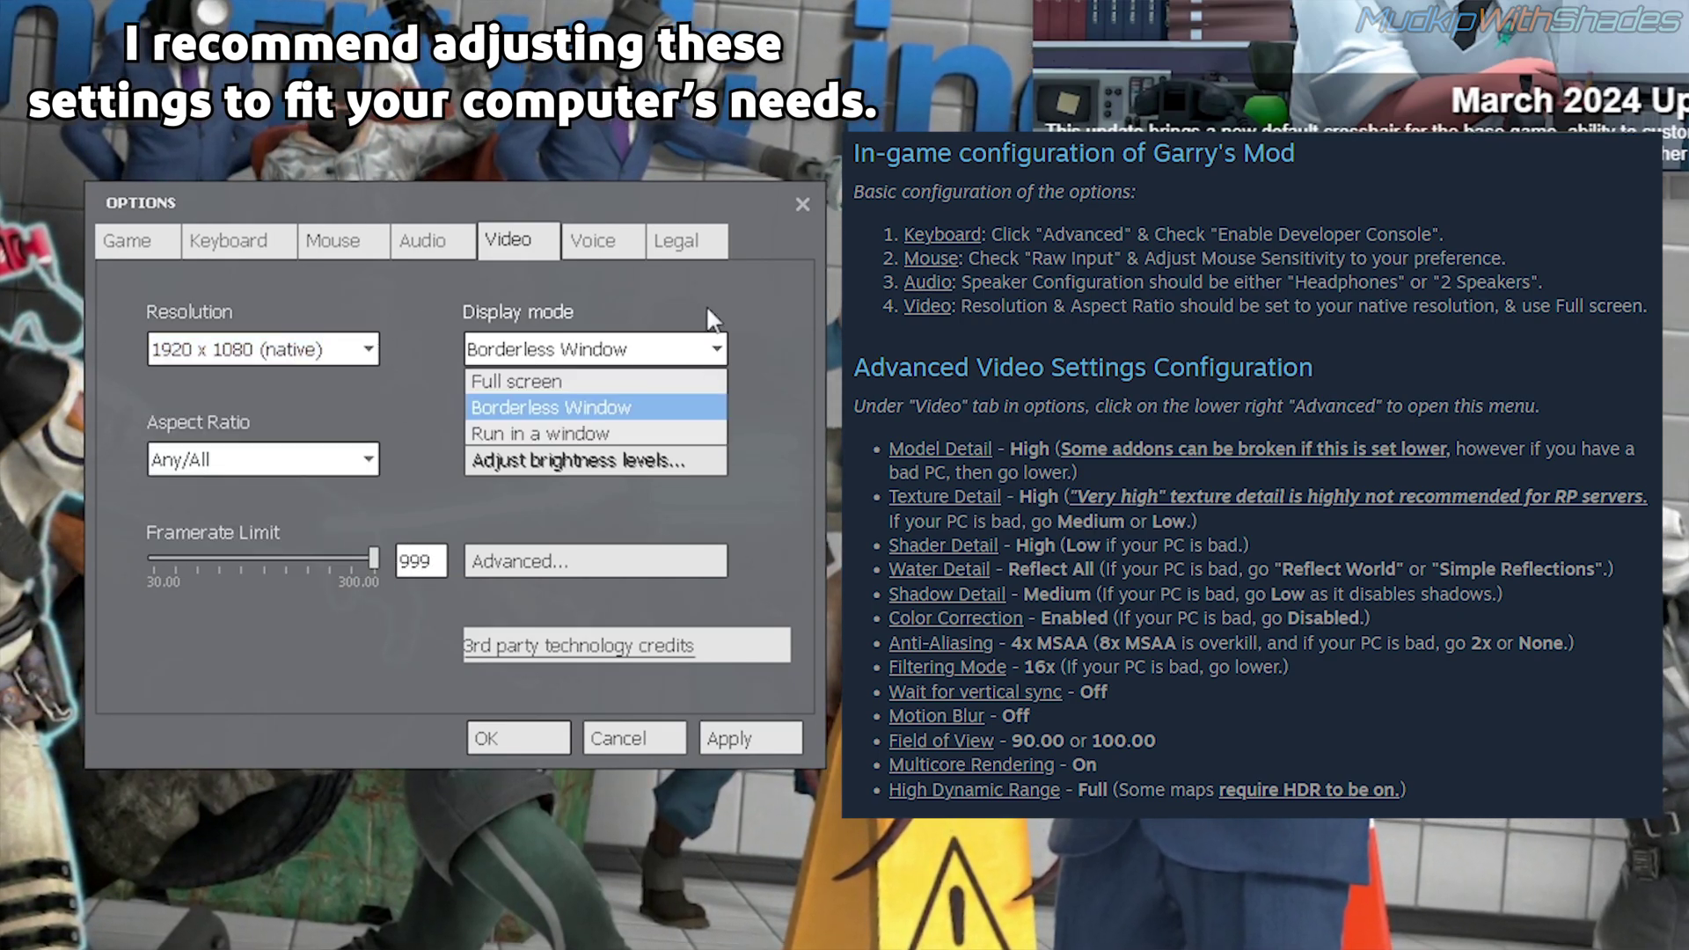
click(708, 304)
click(572, 563)
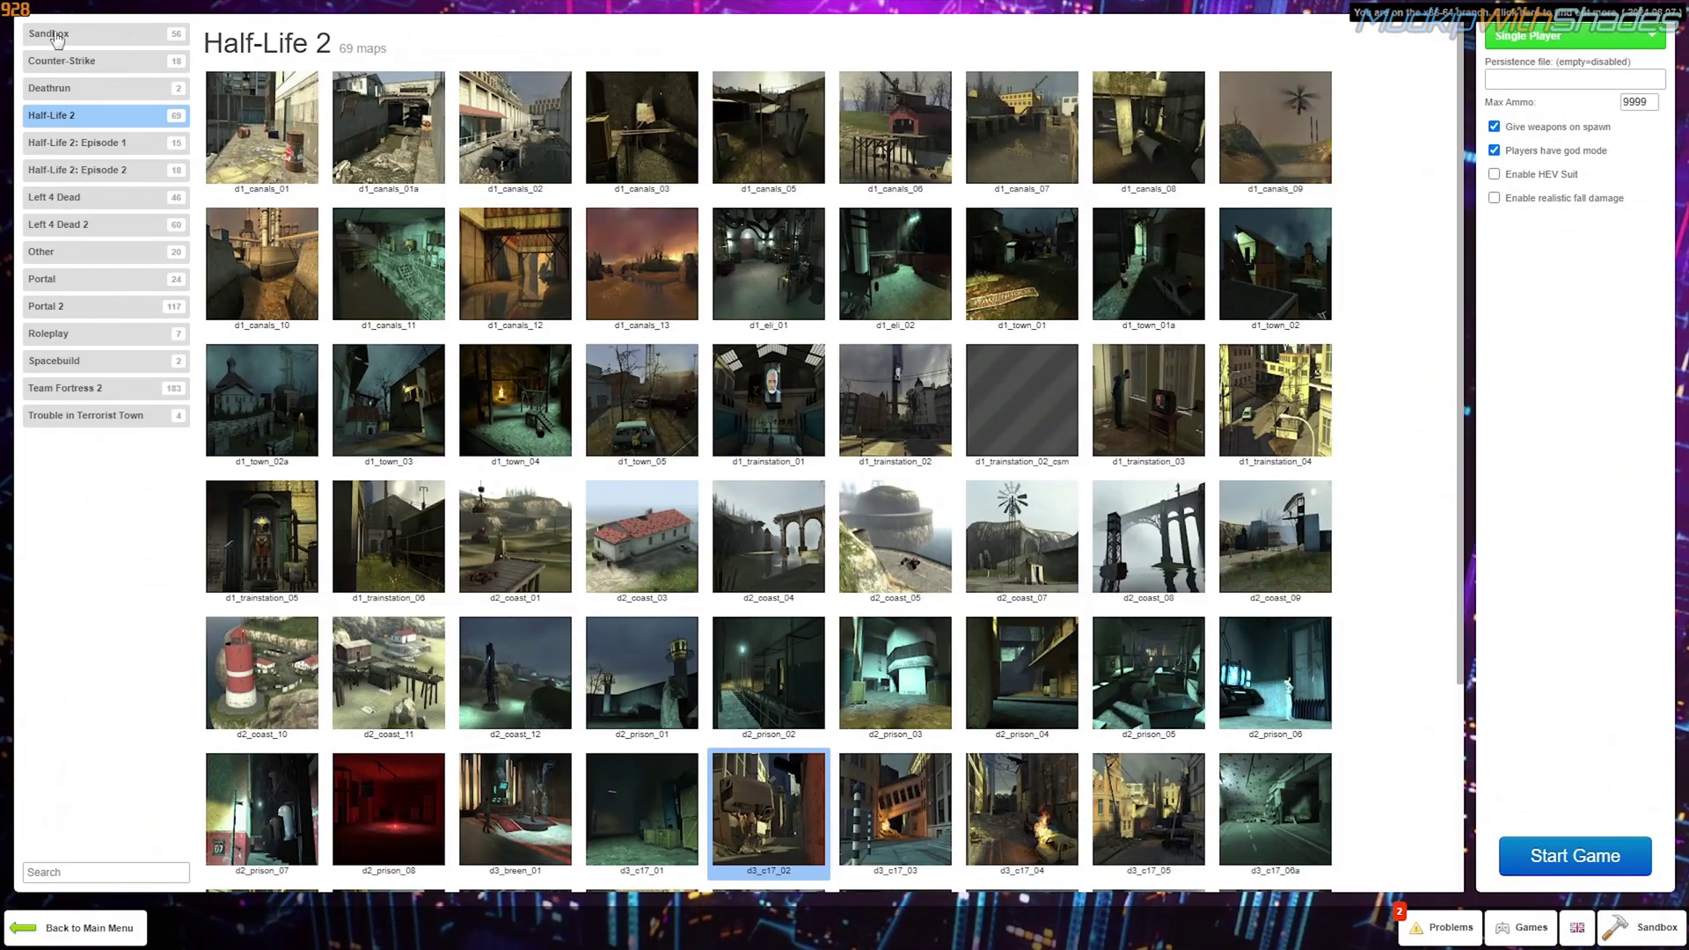
Step: Start a single-player game on the gm_construct map from the Sandbox category
click(49, 34)
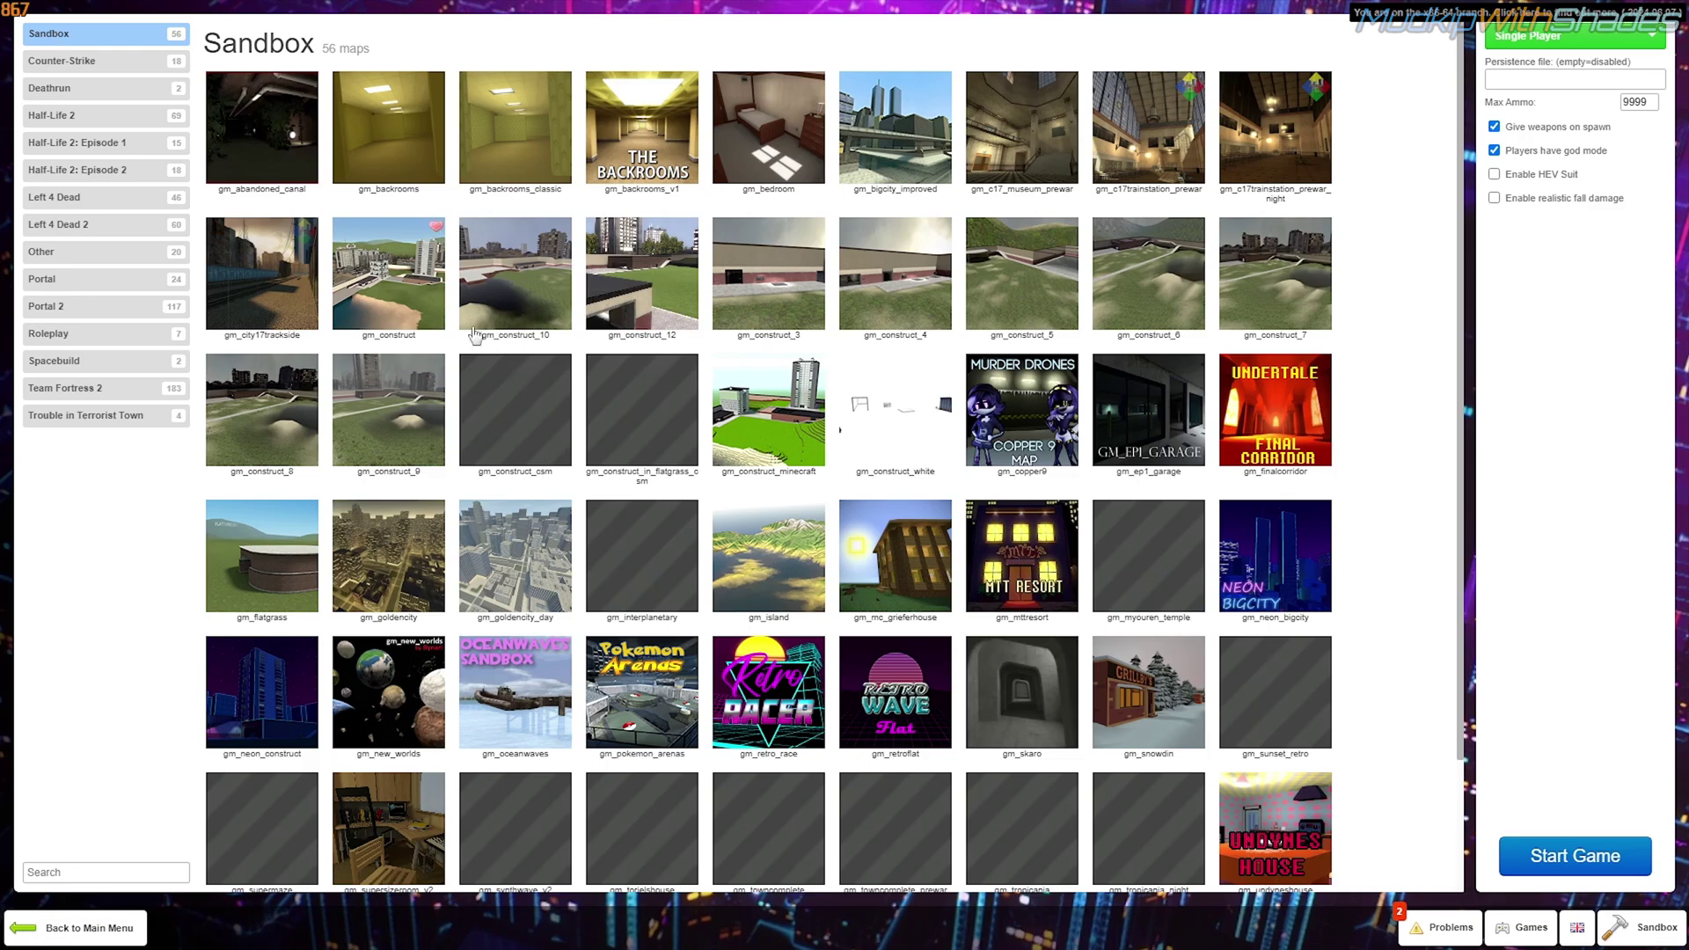
click(437, 299)
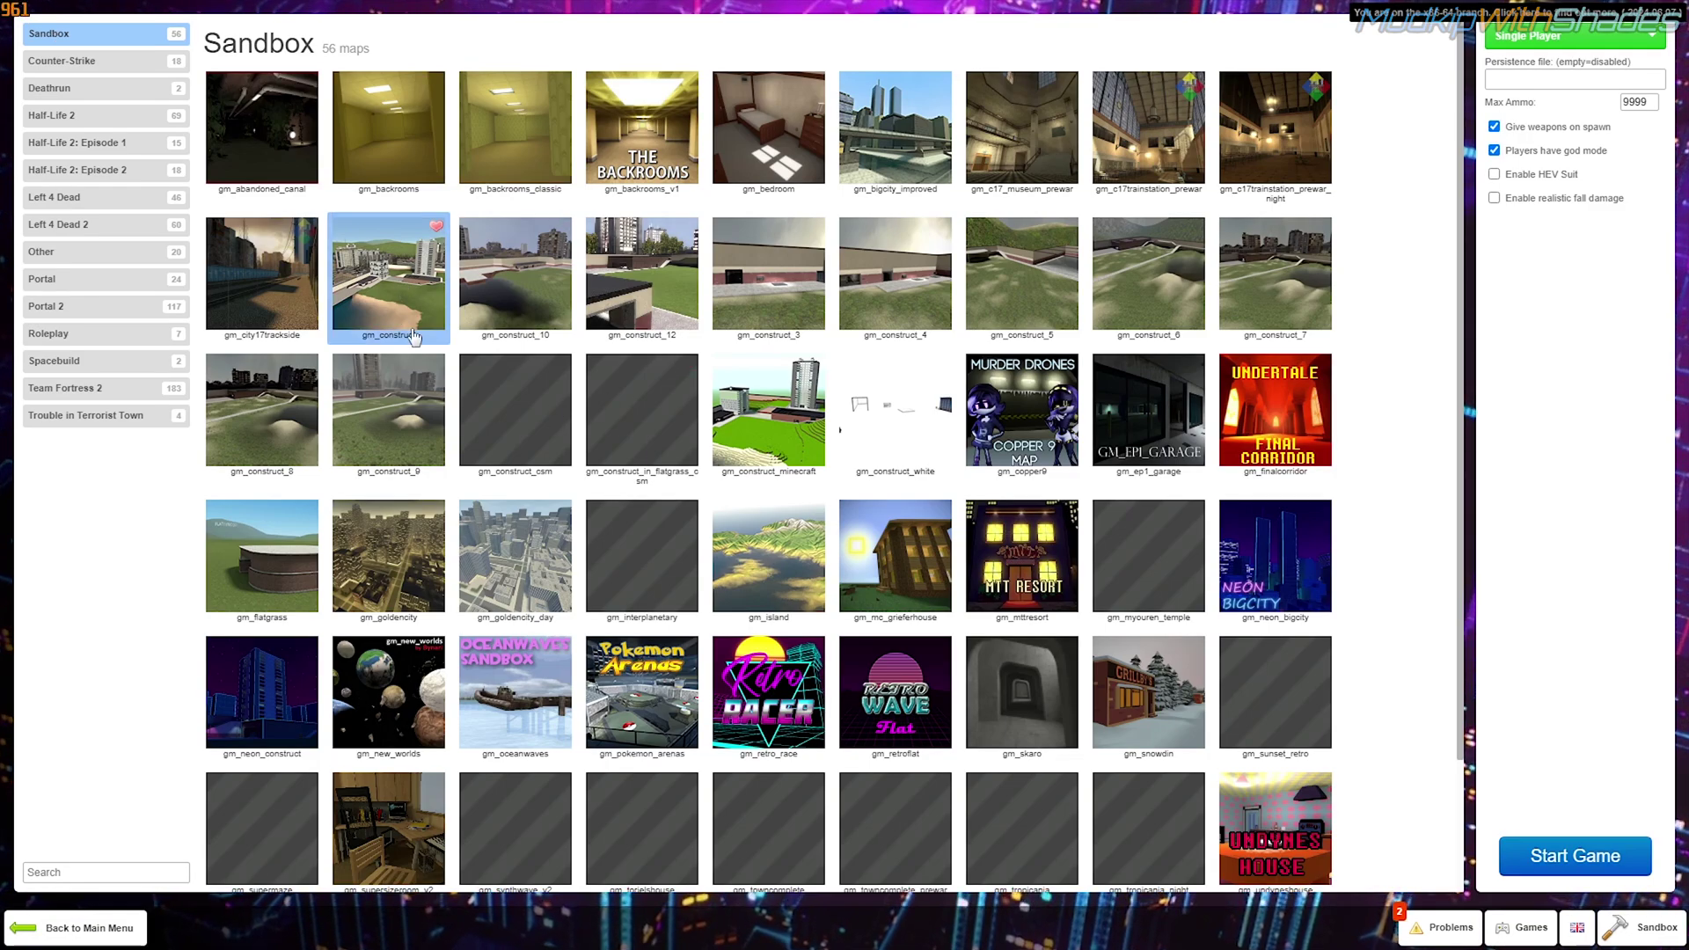
click(1575, 858)
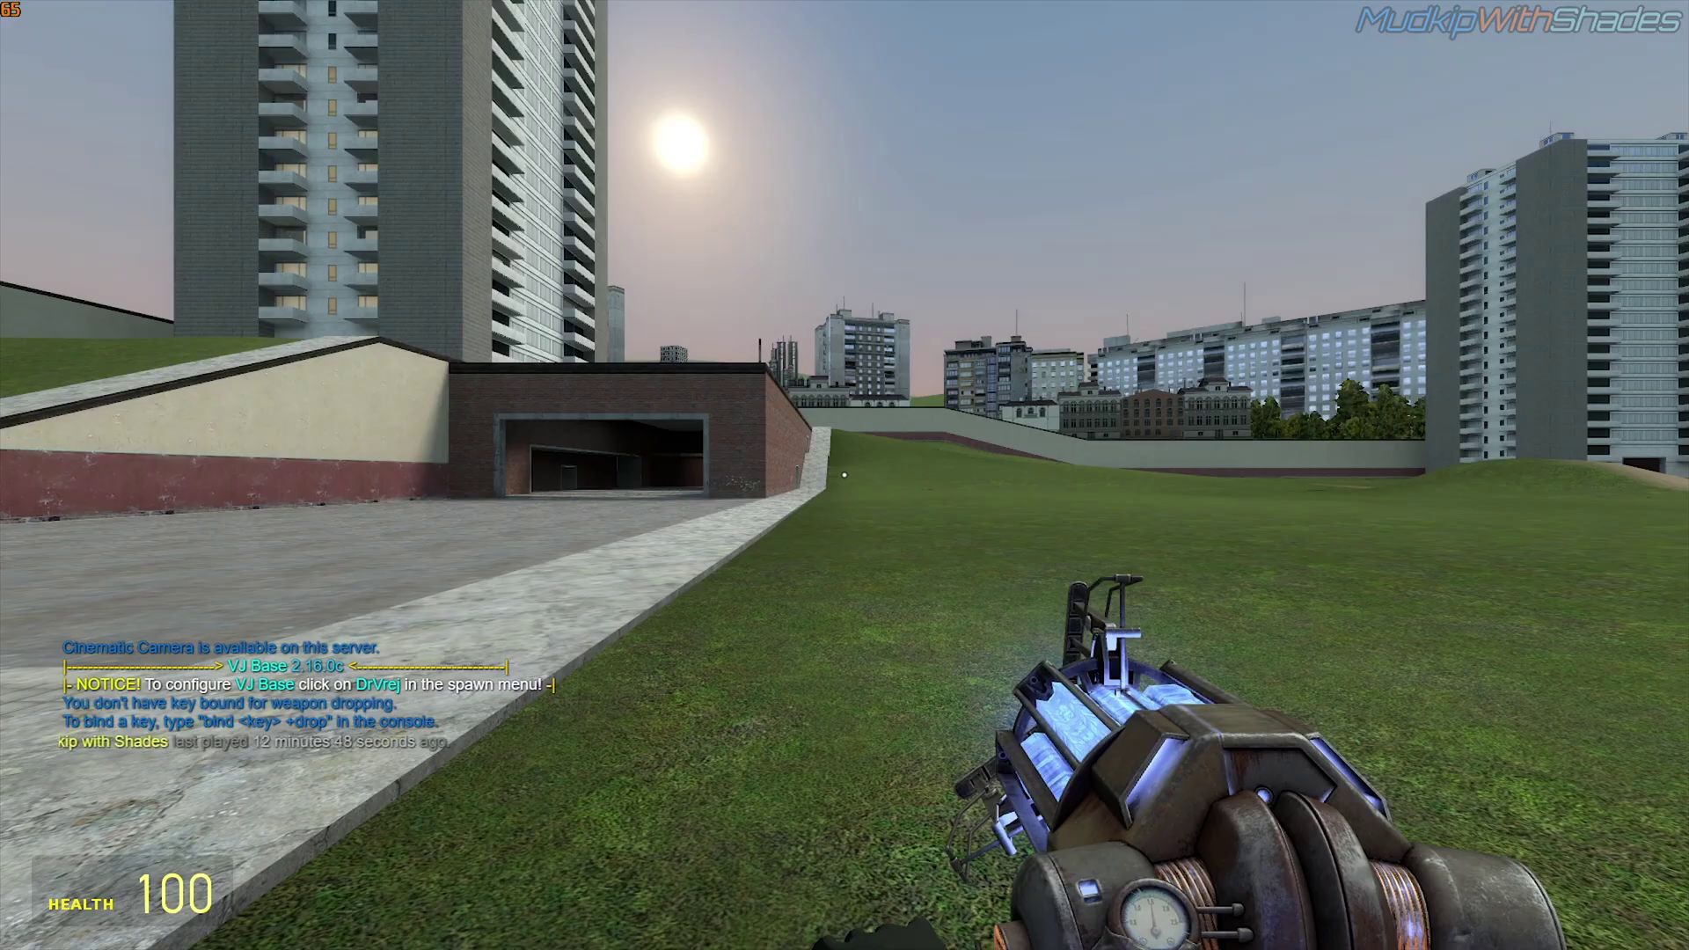
Step: Switch weapons and move around the grass and brick building on gm_construct to check the frame rate
scroll(844, 475, down, 1)
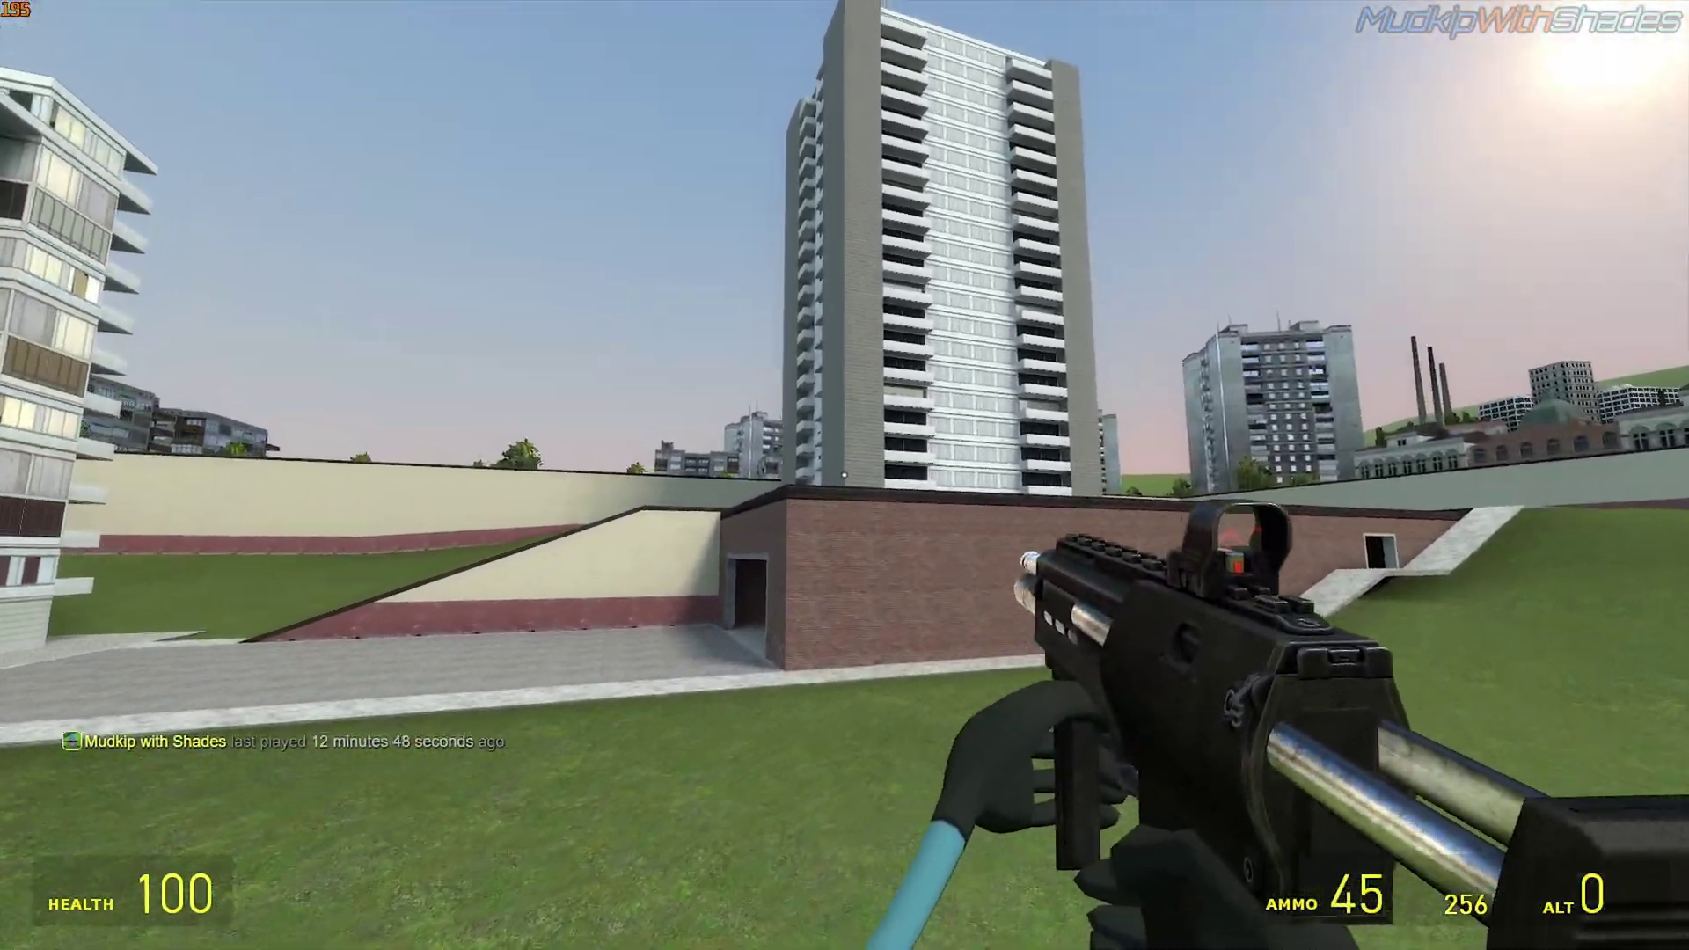
key(w)
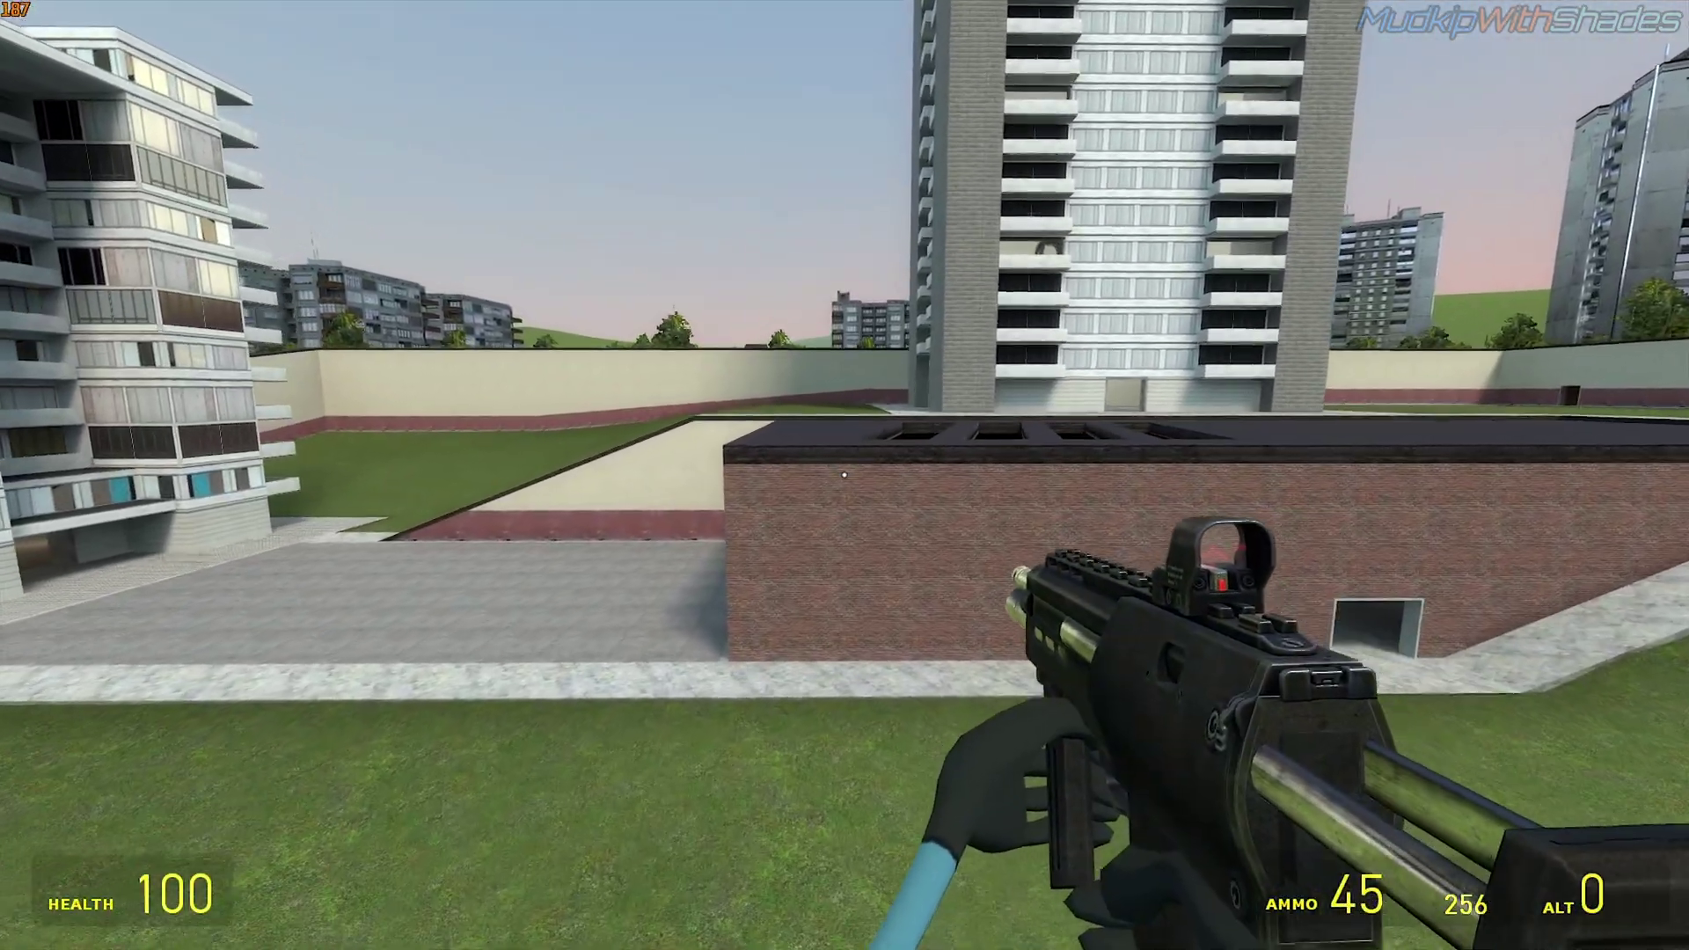
key(w)
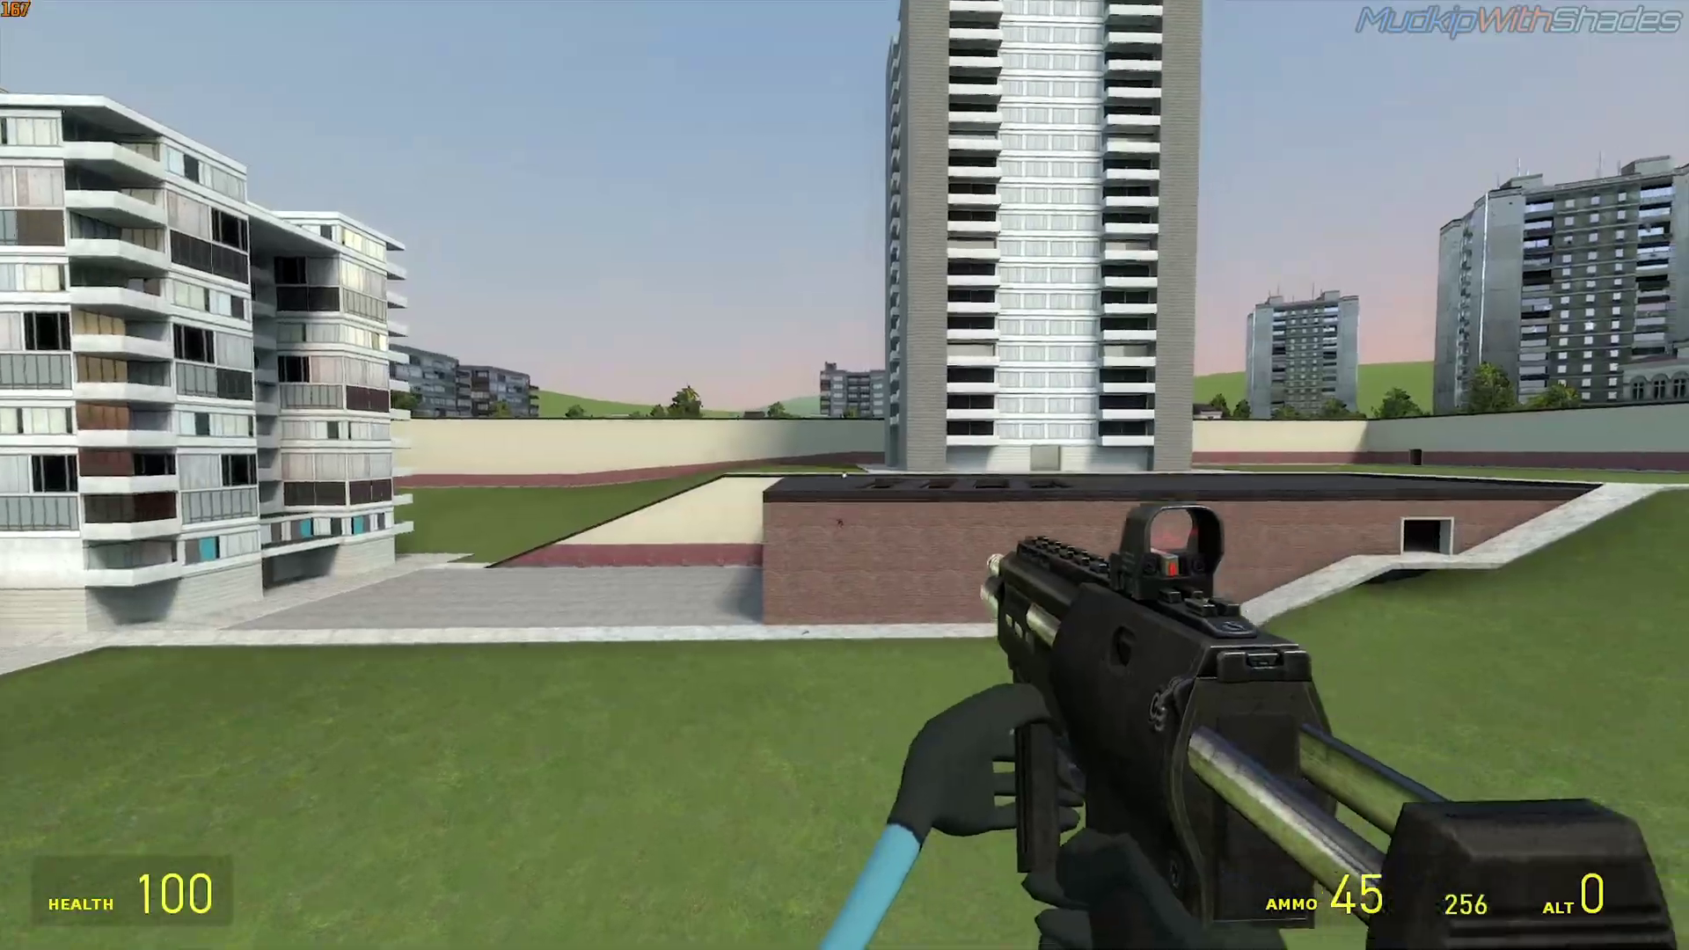
key(w)
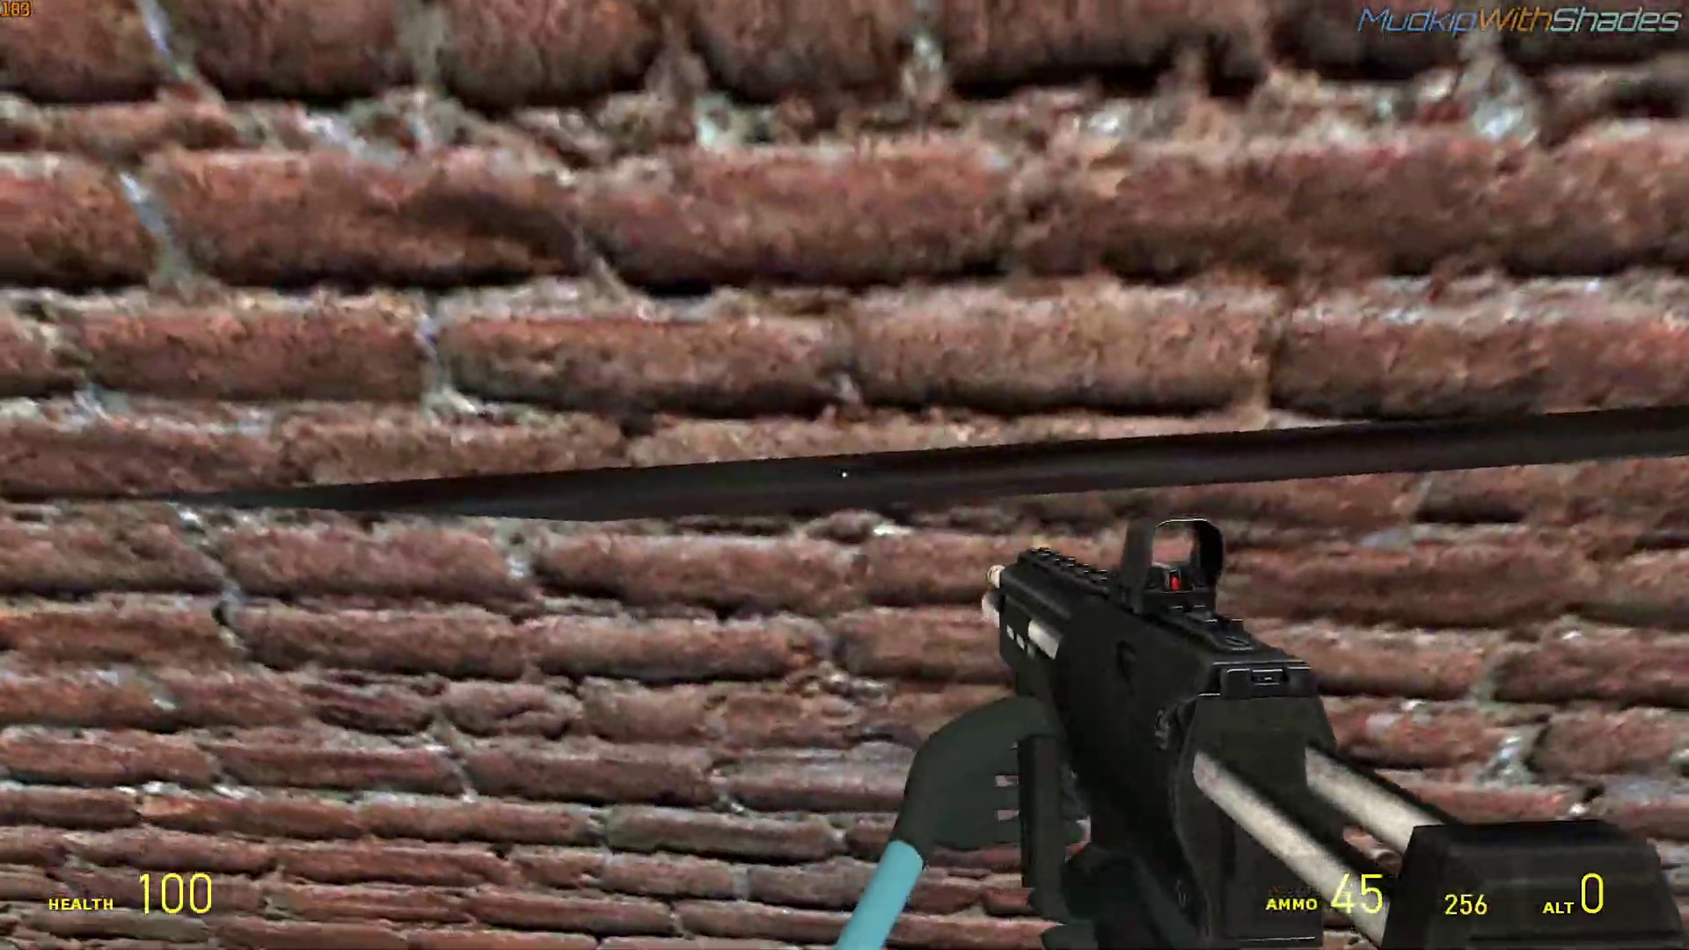
key(s)
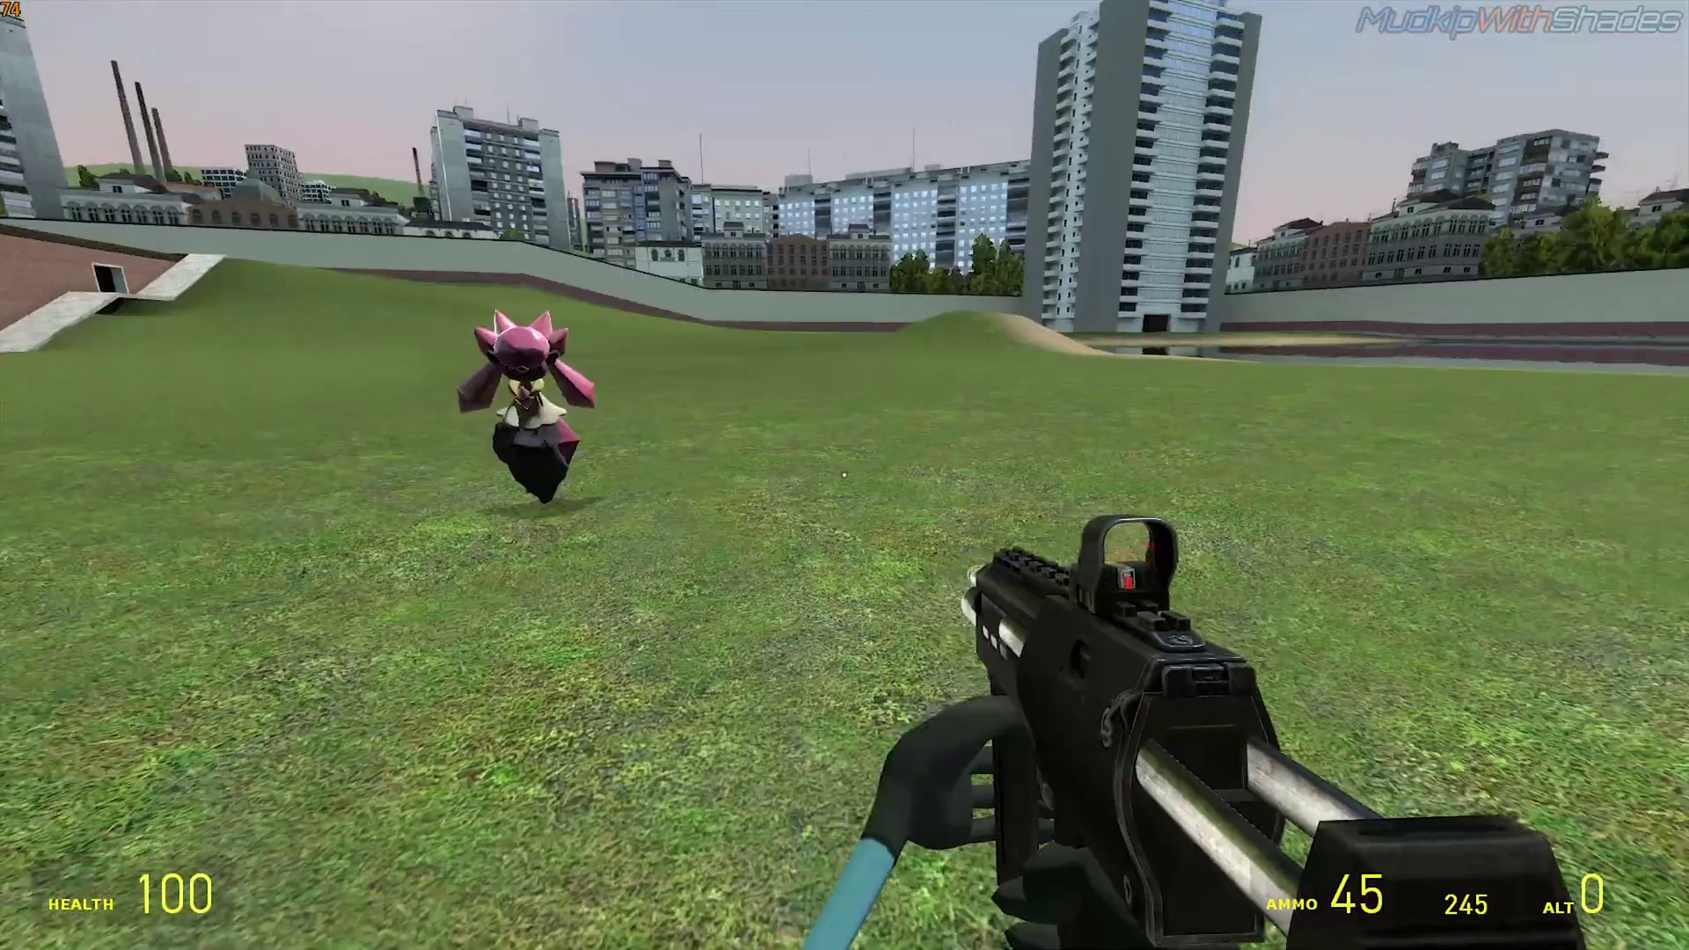
Step: Spawn several NPCs from the Pokemon category onto gm_construct, and open the Combine NPC category
key(q)
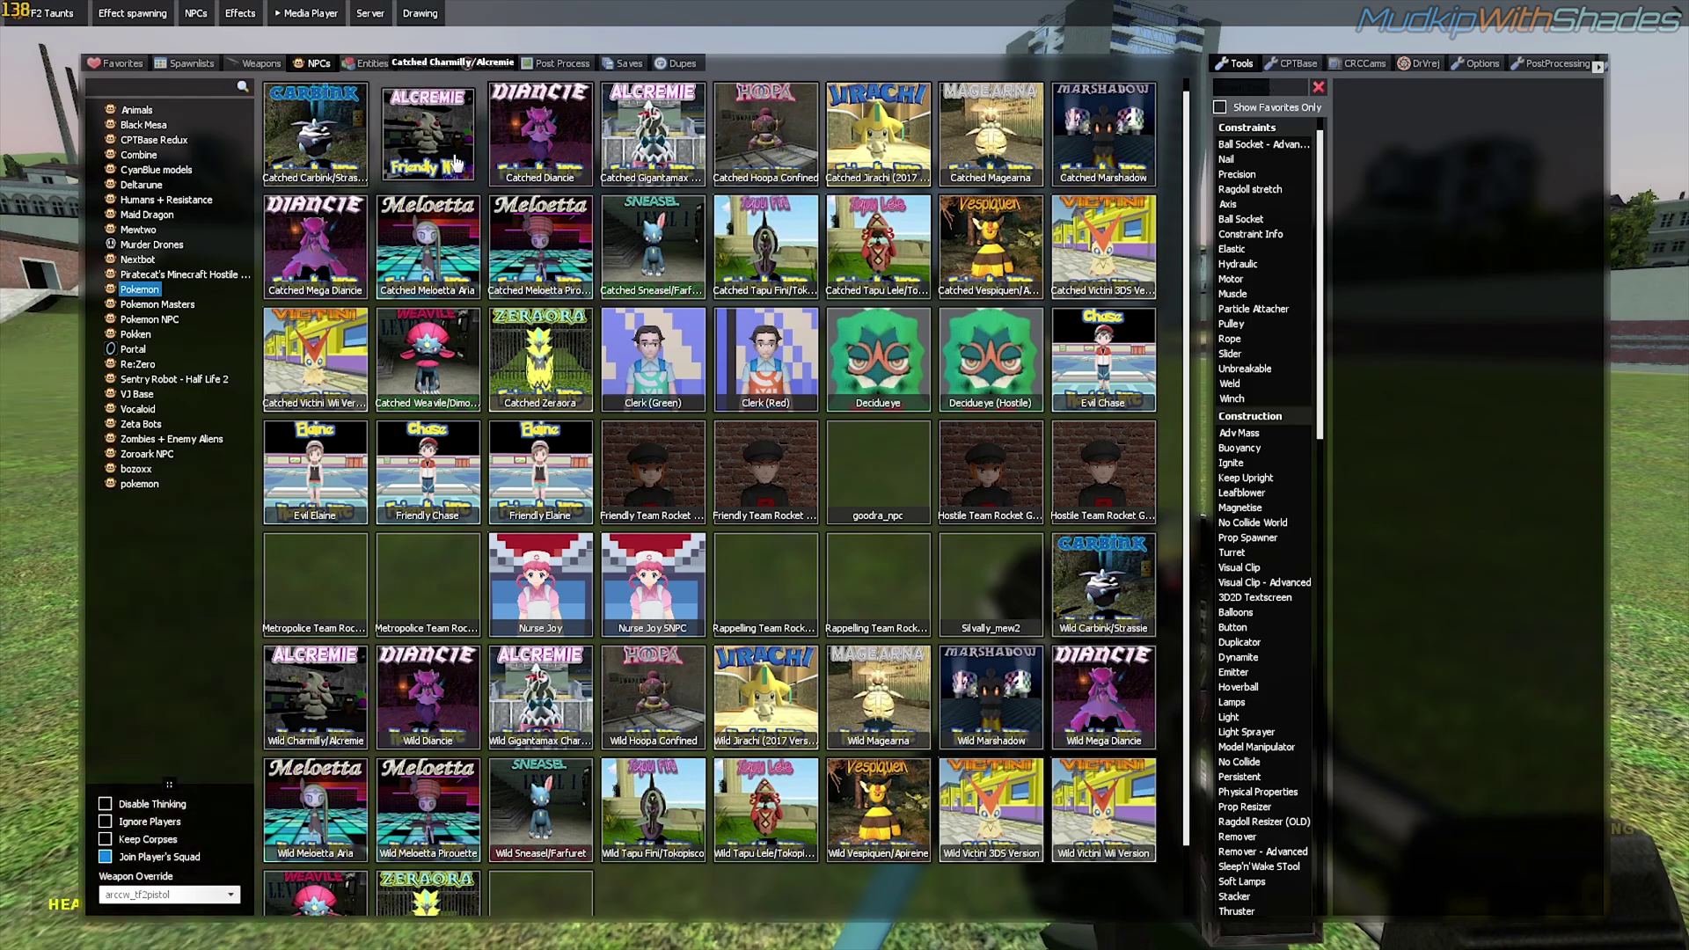
key(q)
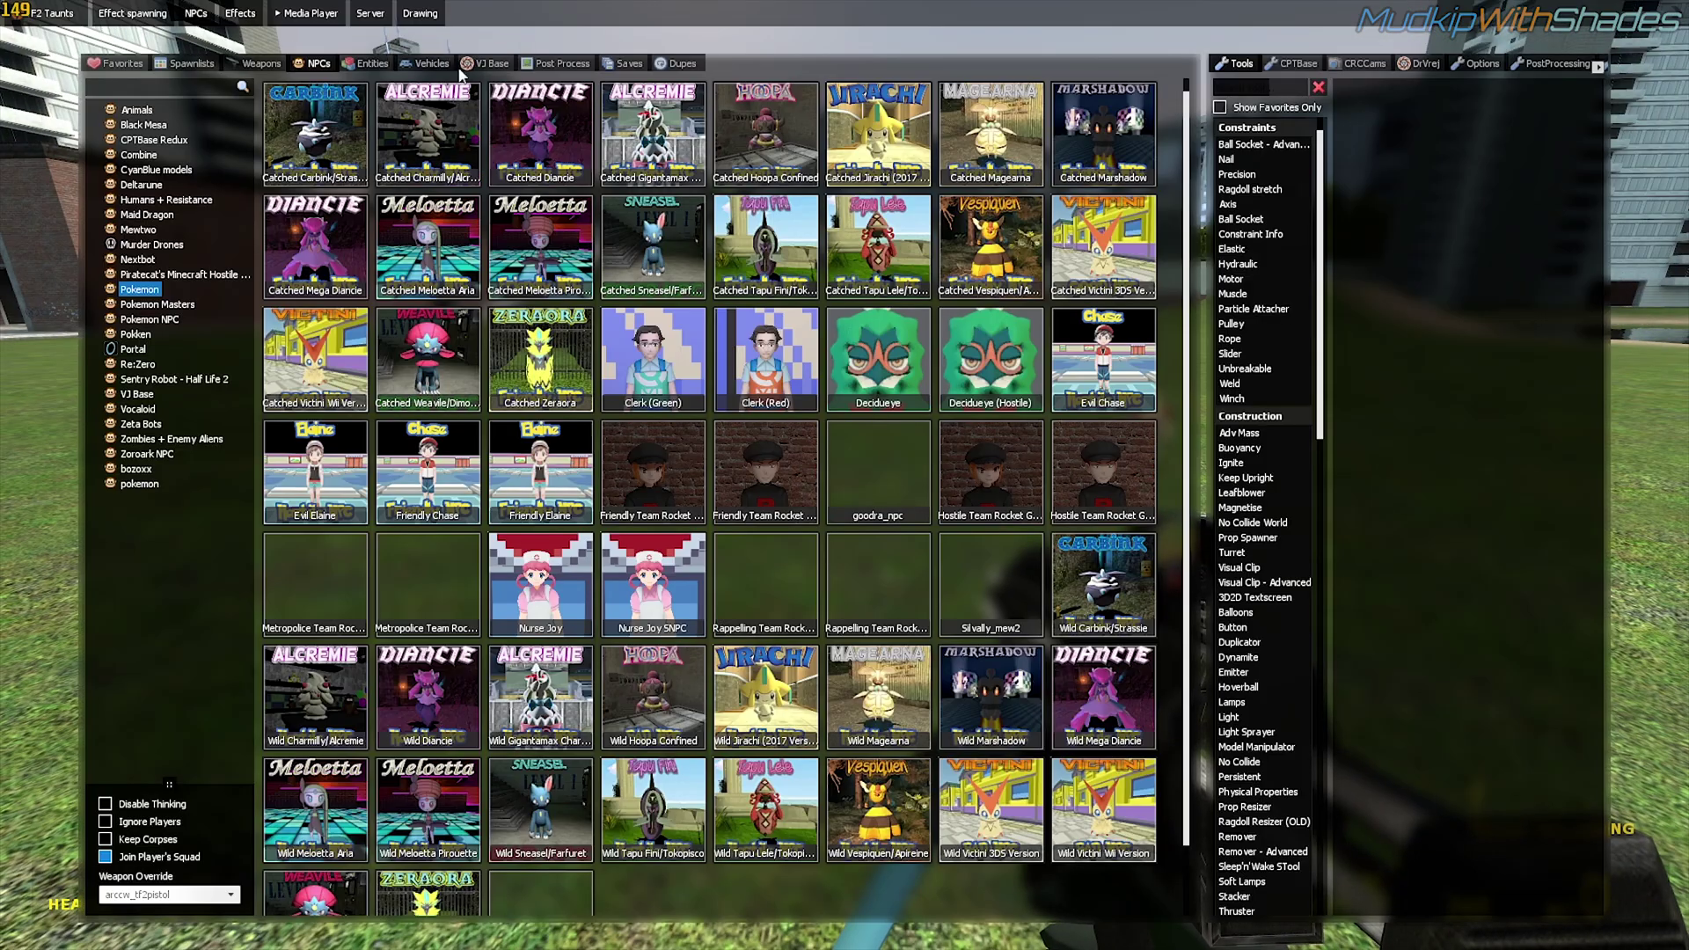
key(q)
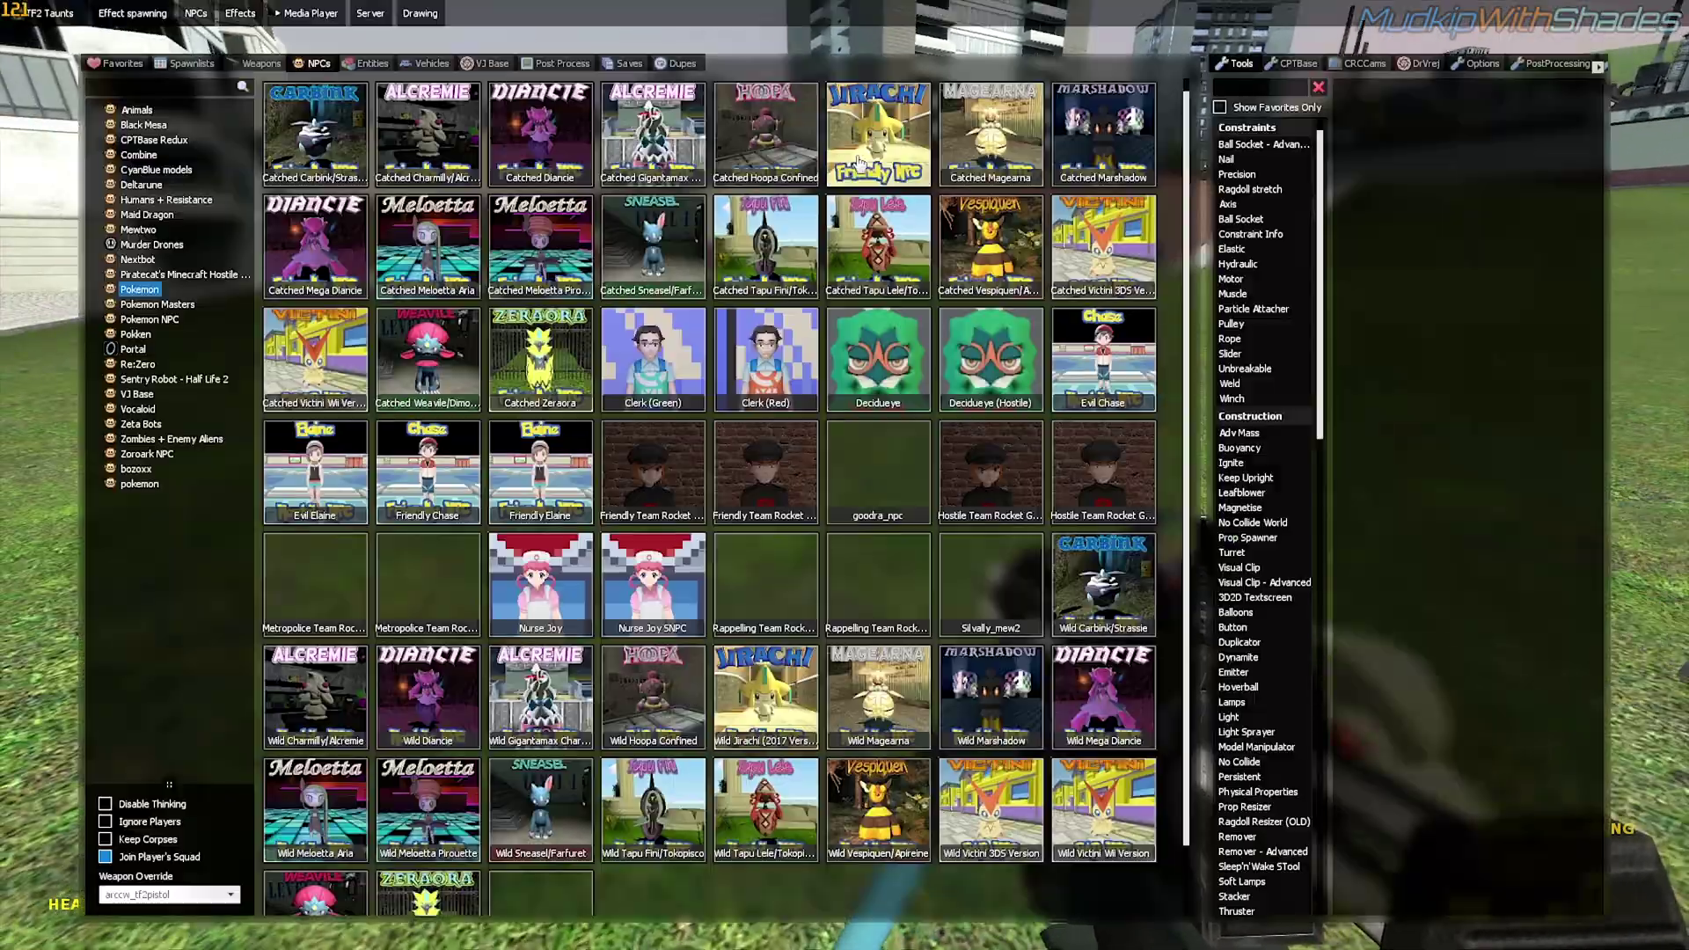
click(137, 109)
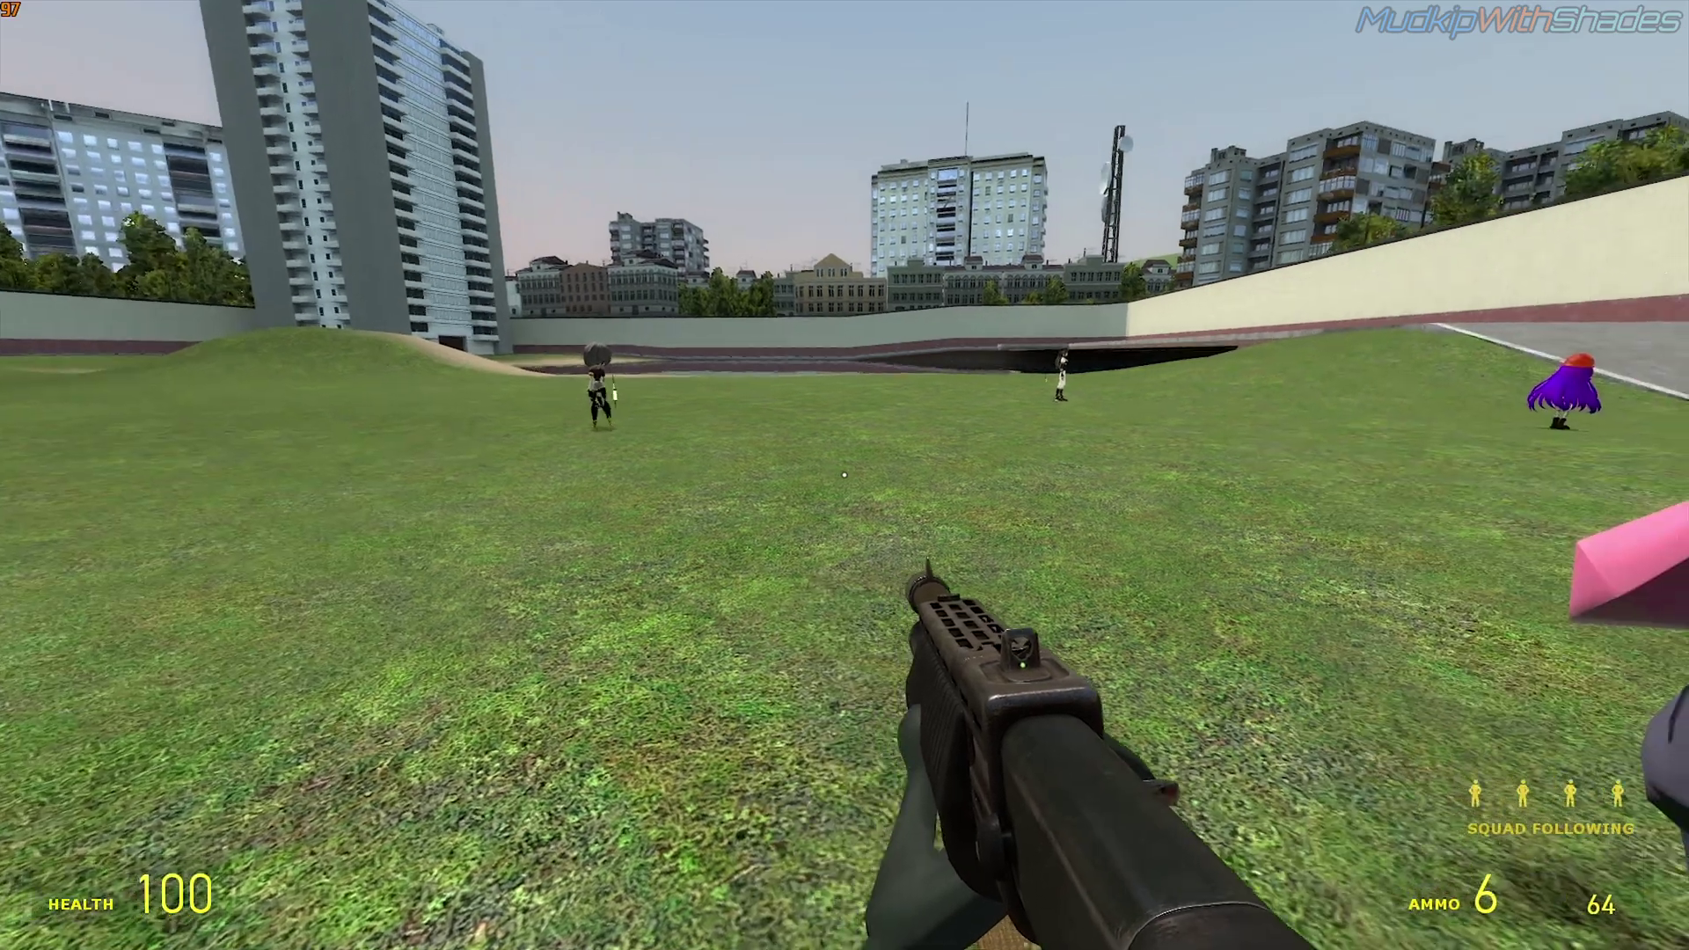
key(q)
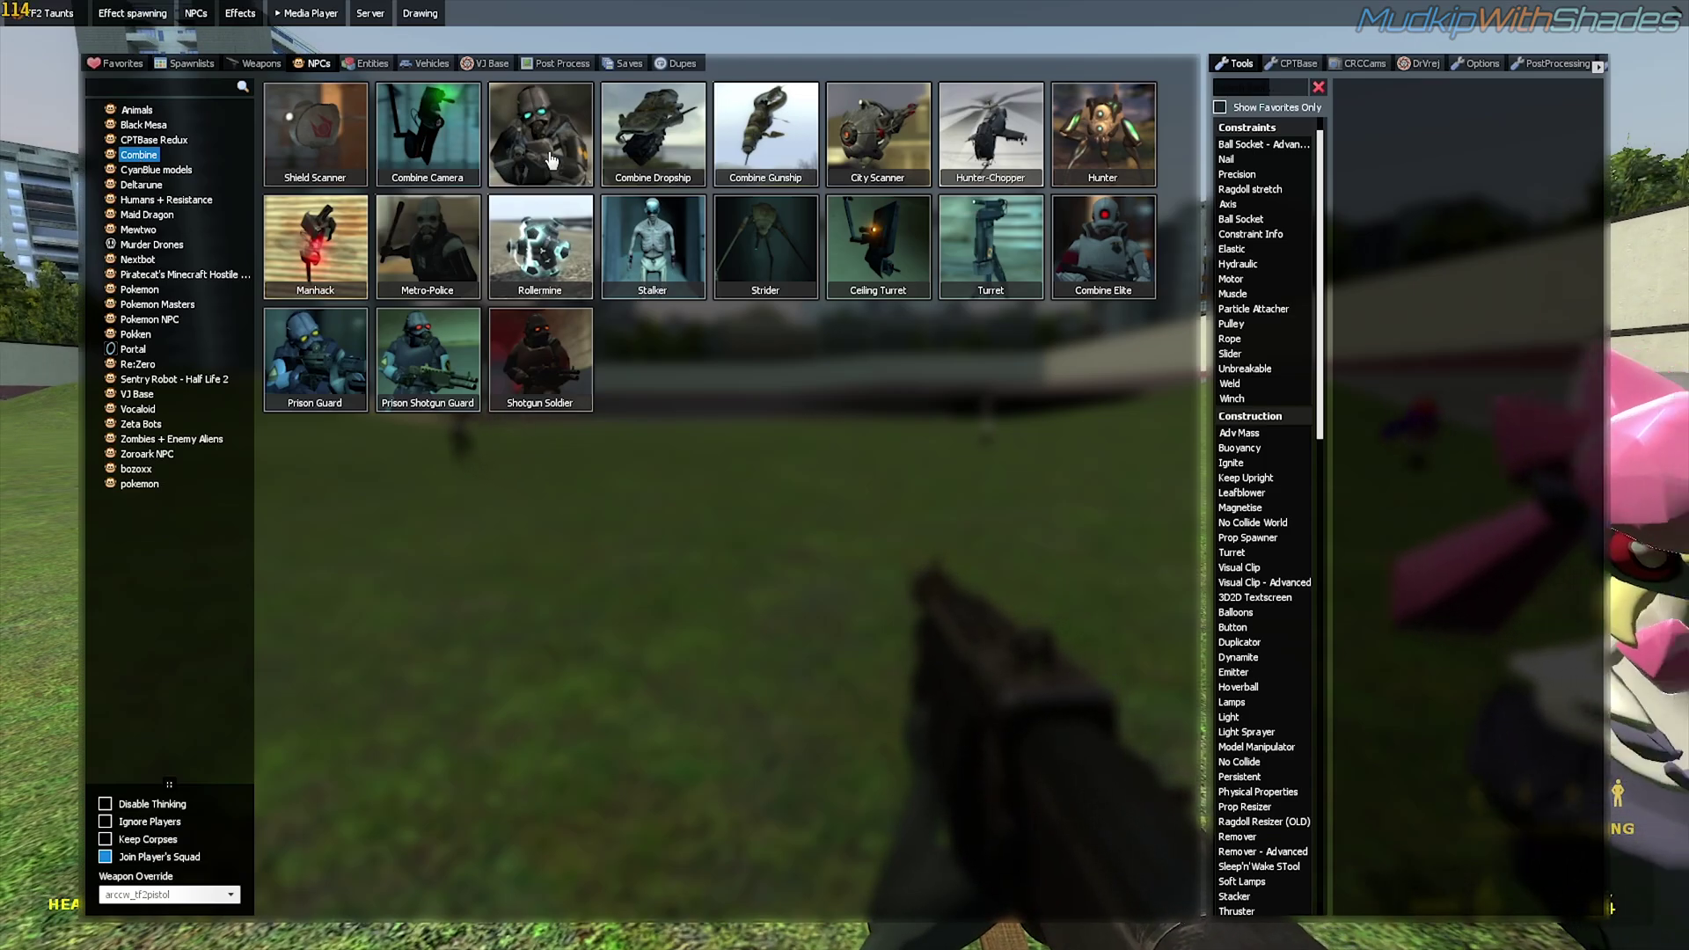
key(q)
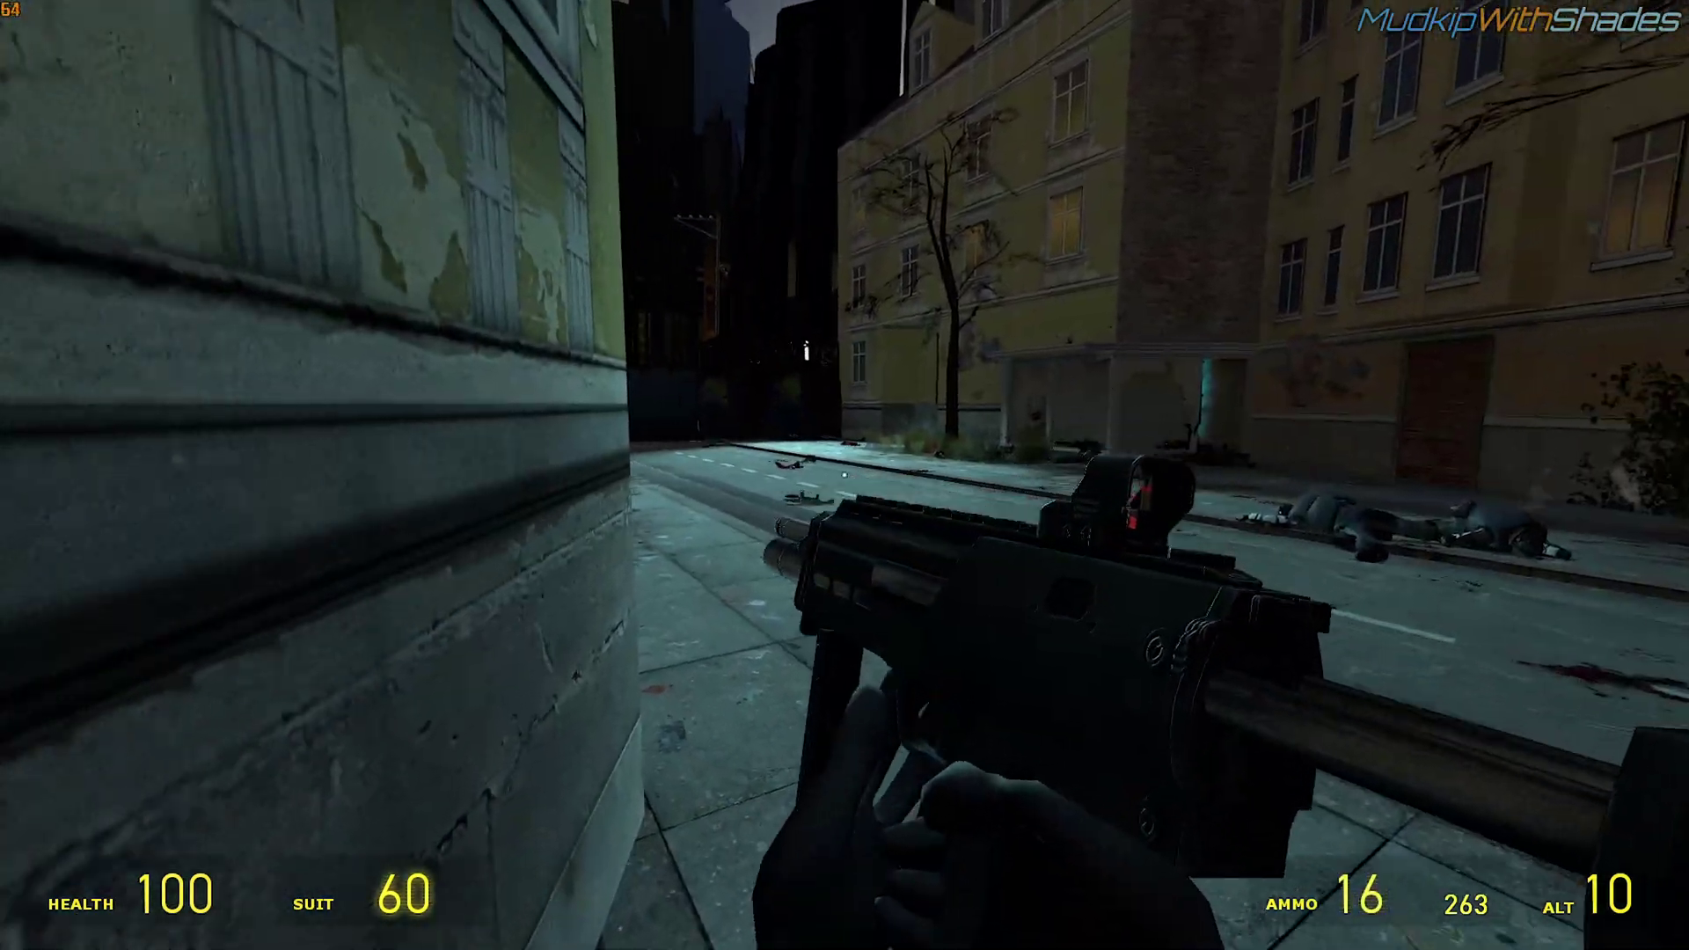
Step: Switch to the shotgun and fire at the Combine soldiers in the dark city street to check the frame rate in combat
scroll(844, 475, down, 1)
click(844, 475)
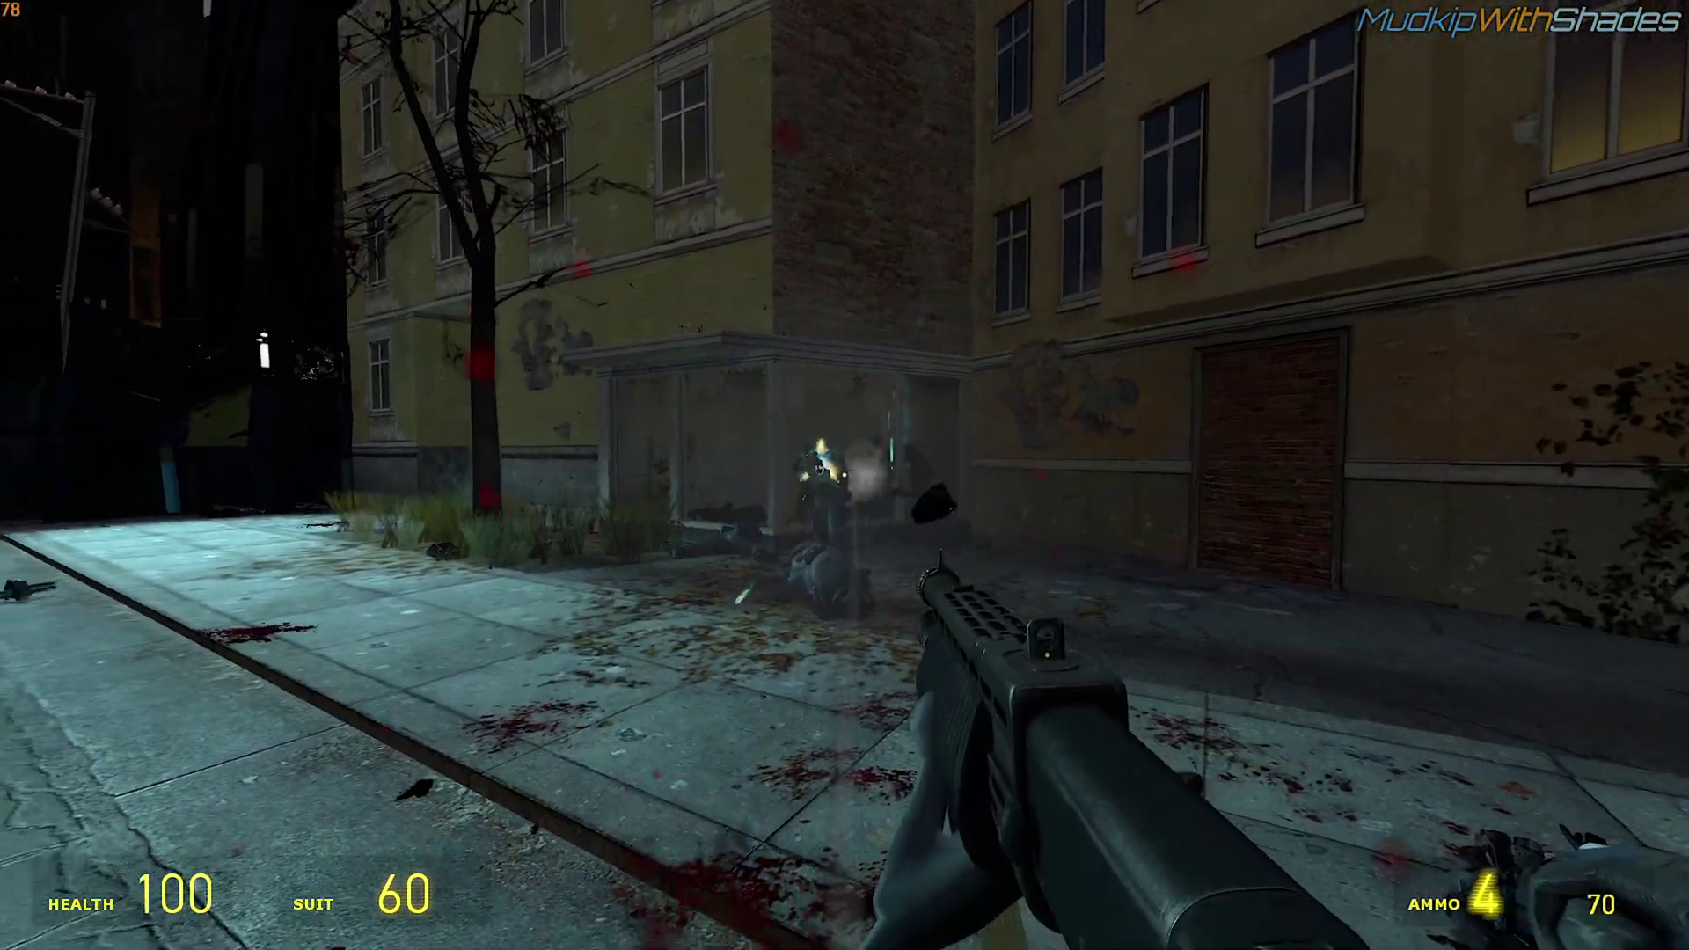
click(845, 475)
click(845, 475)
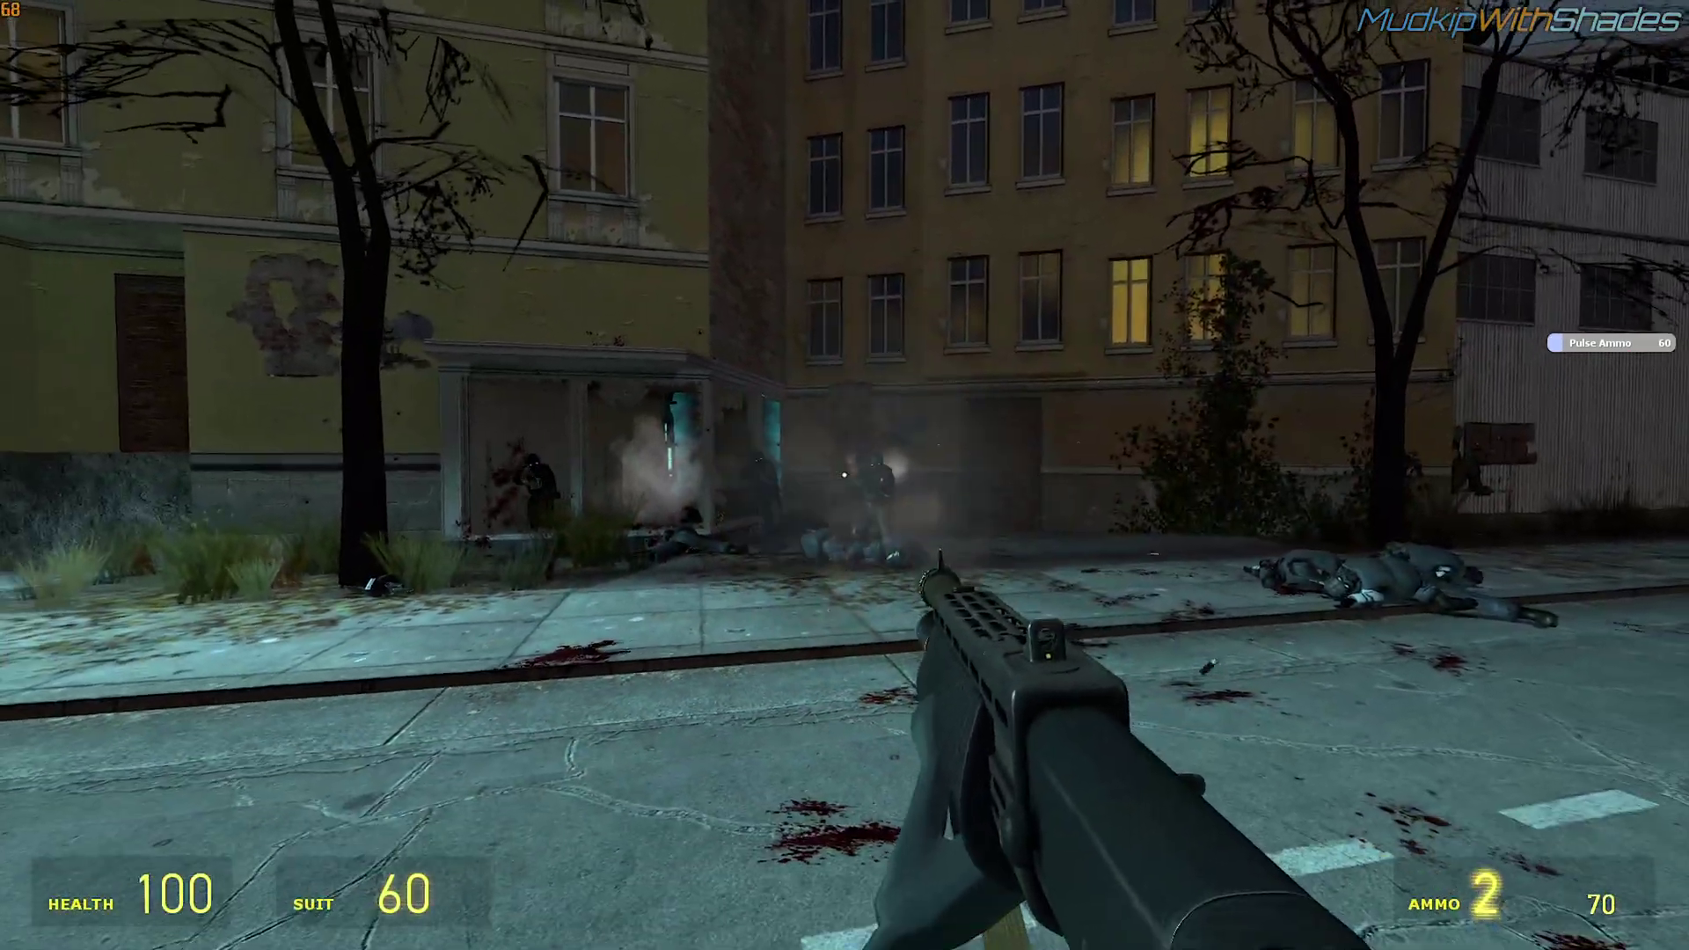
click(845, 475)
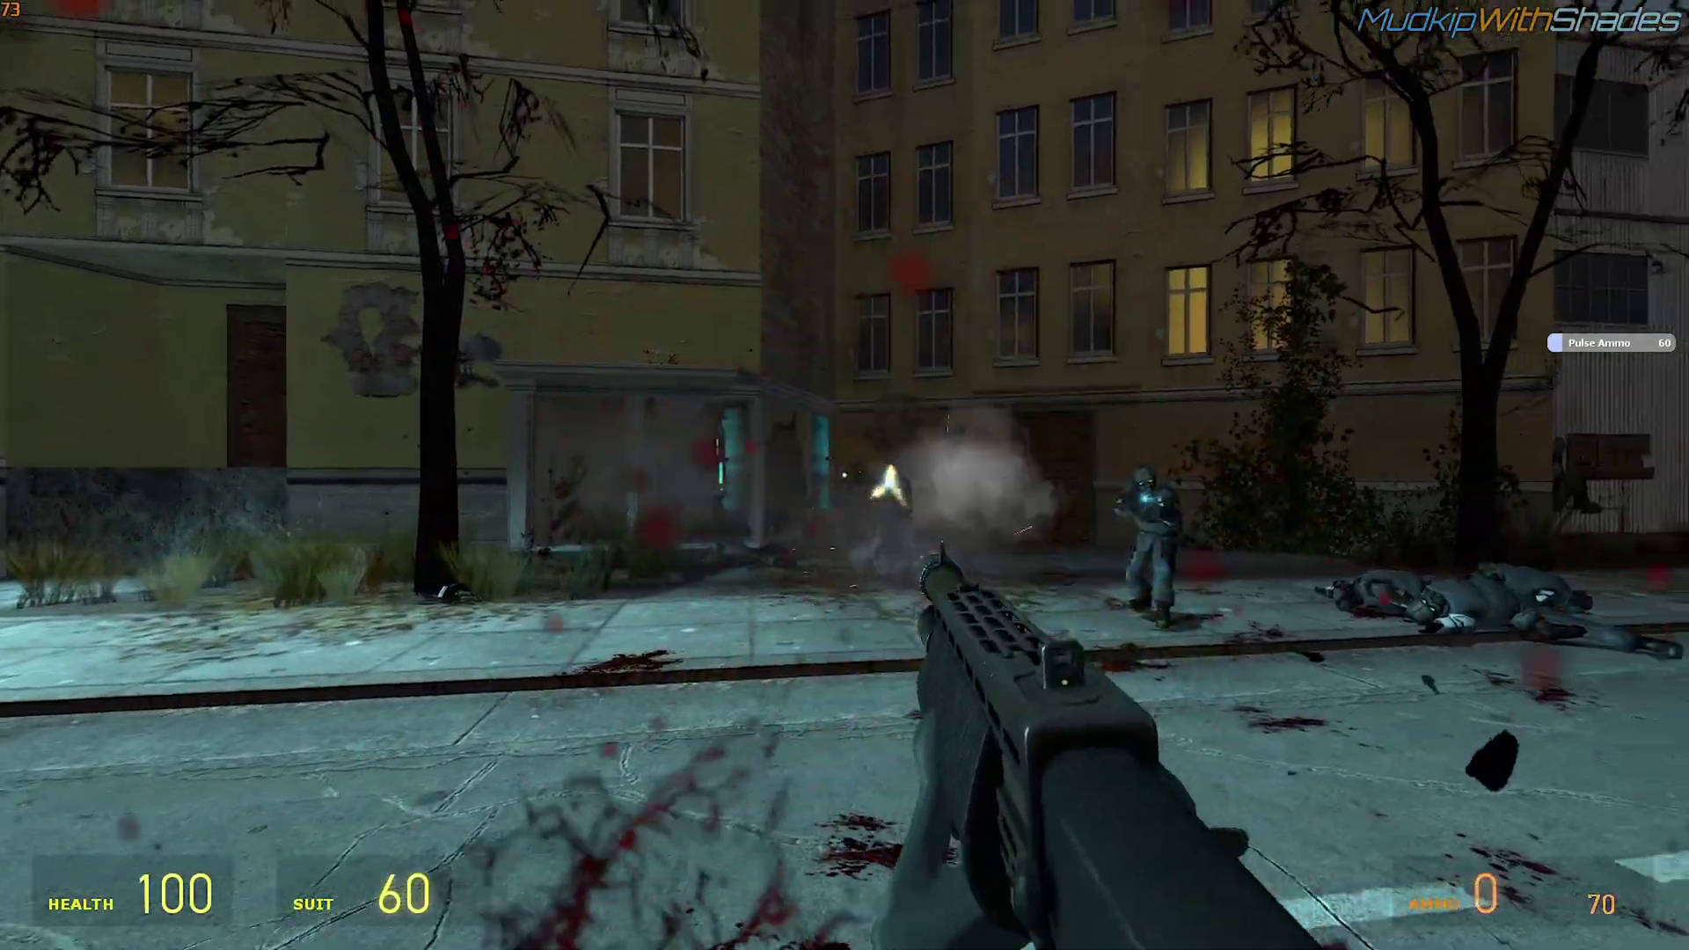
click(844, 475)
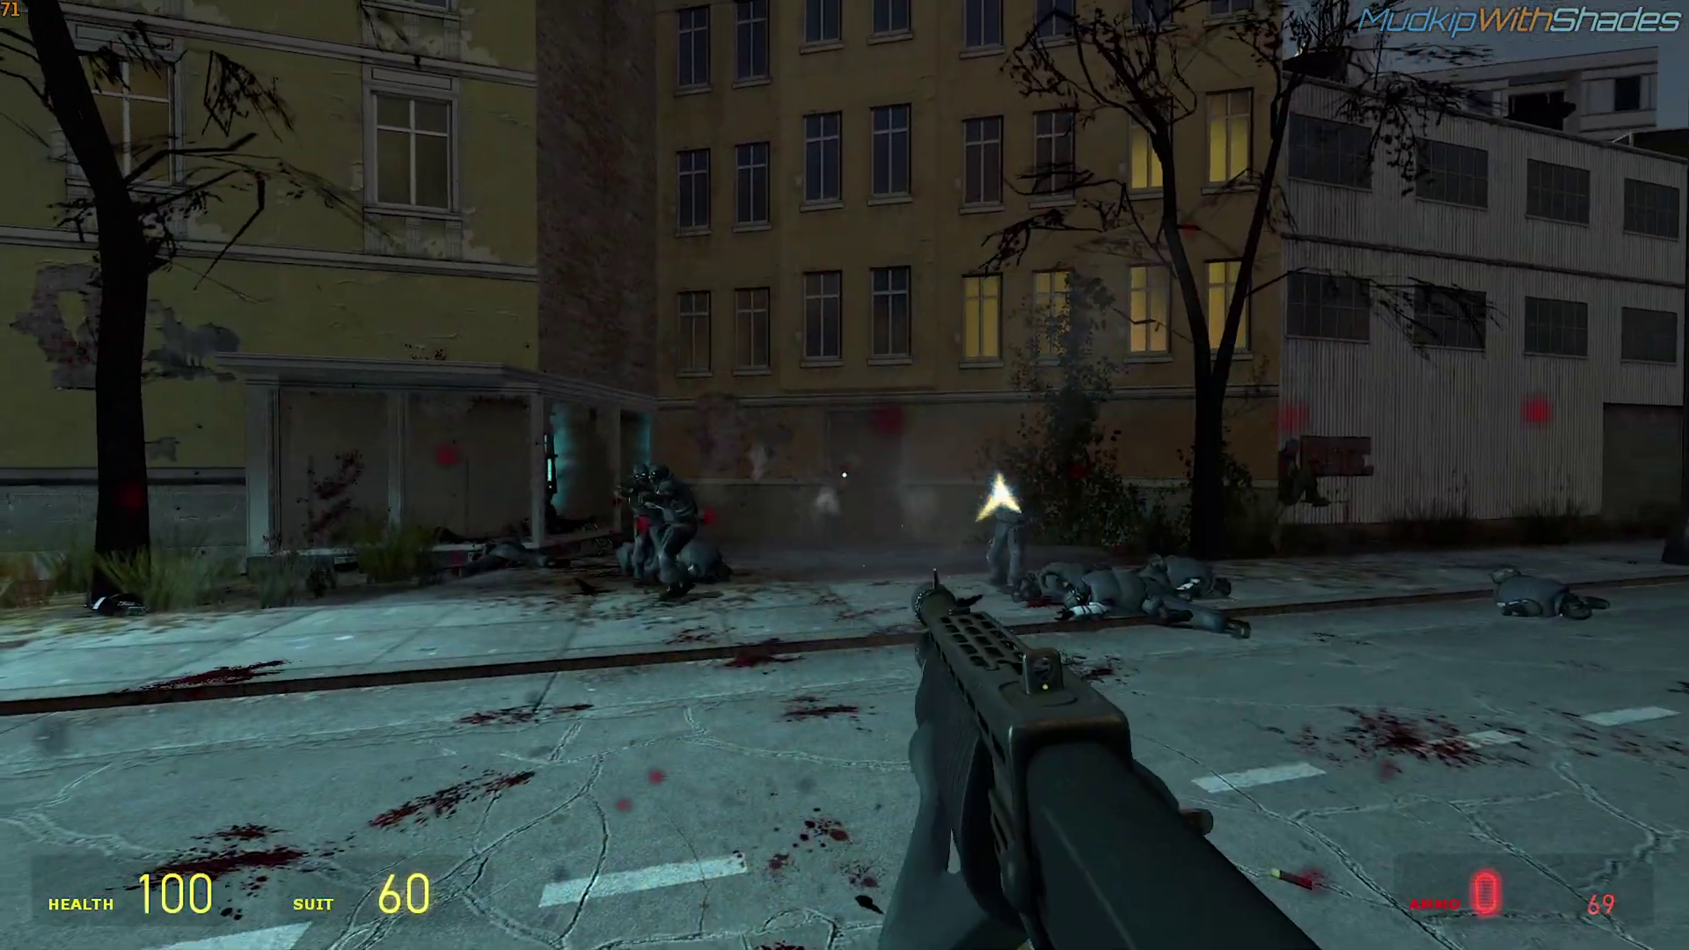